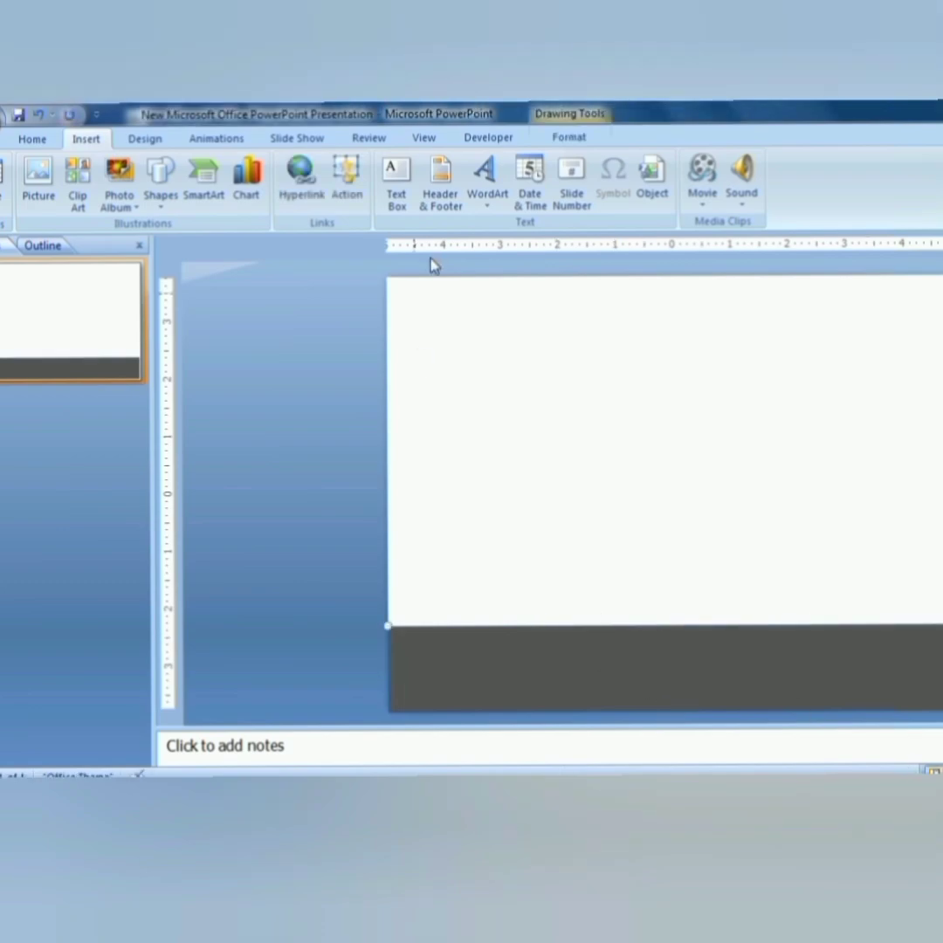
- Format the line along the road's upper edge with a 6 pt white outline
click(569, 145)
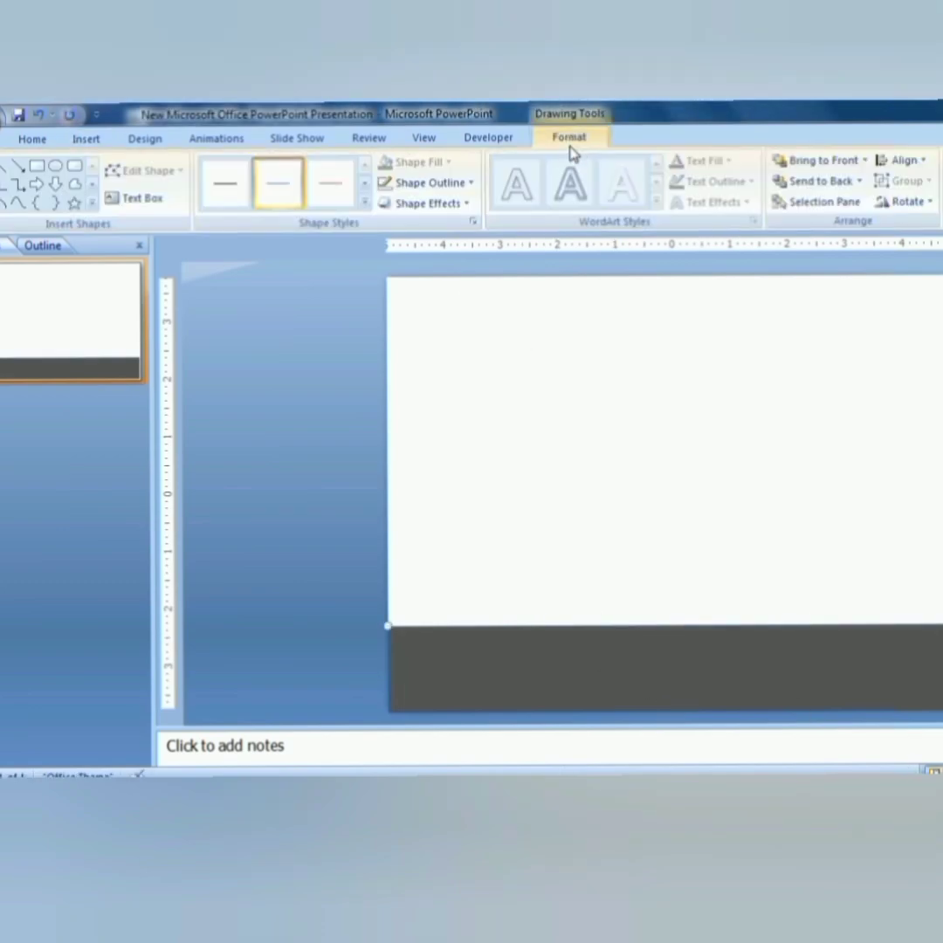
click(465, 183)
click(434, 343)
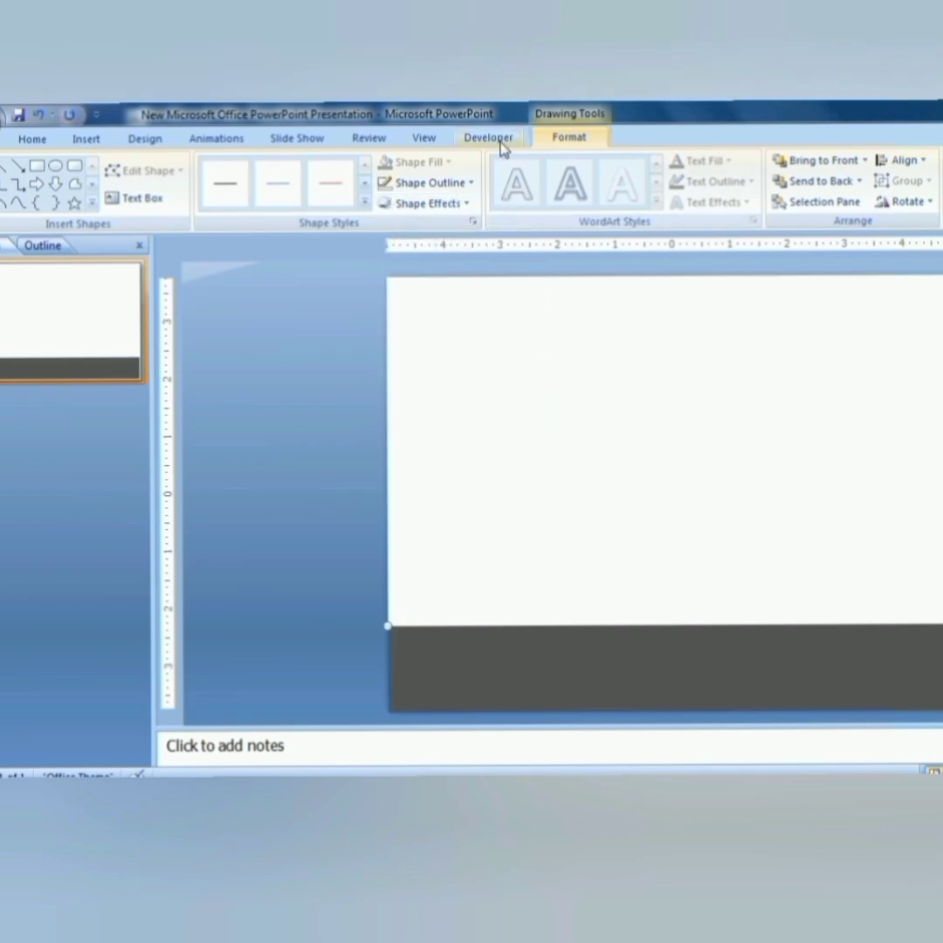
click(465, 182)
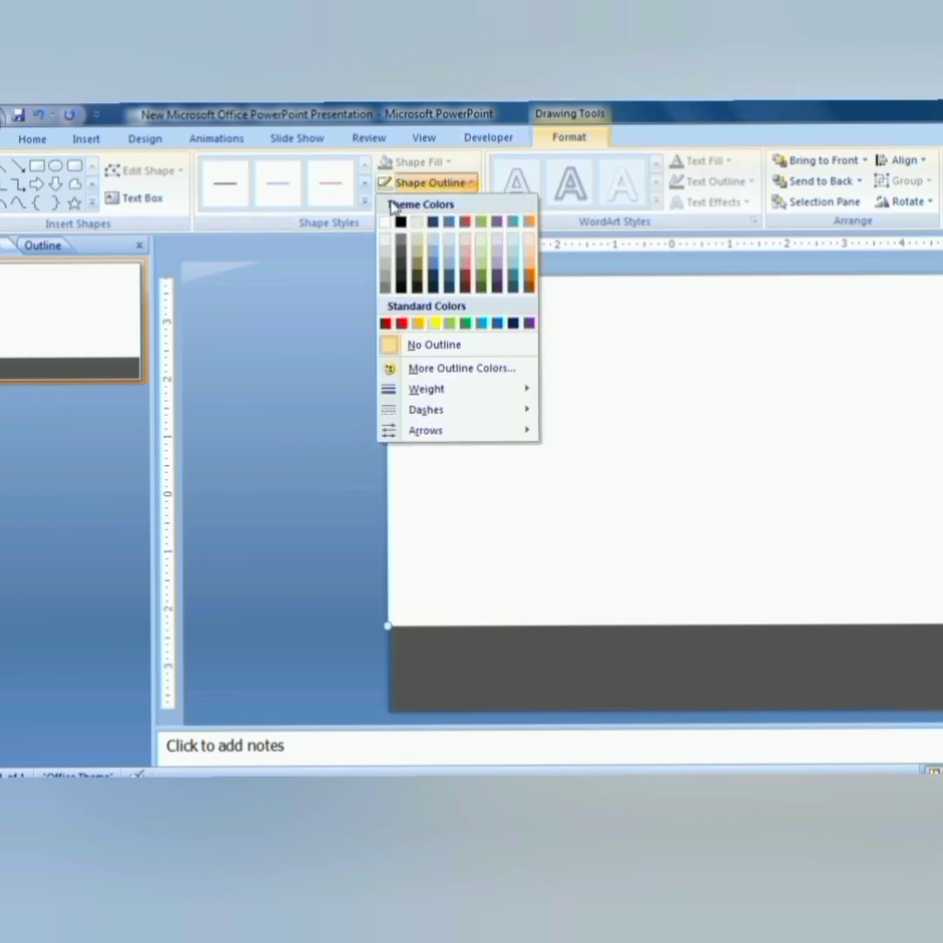
mouse_move(431, 391)
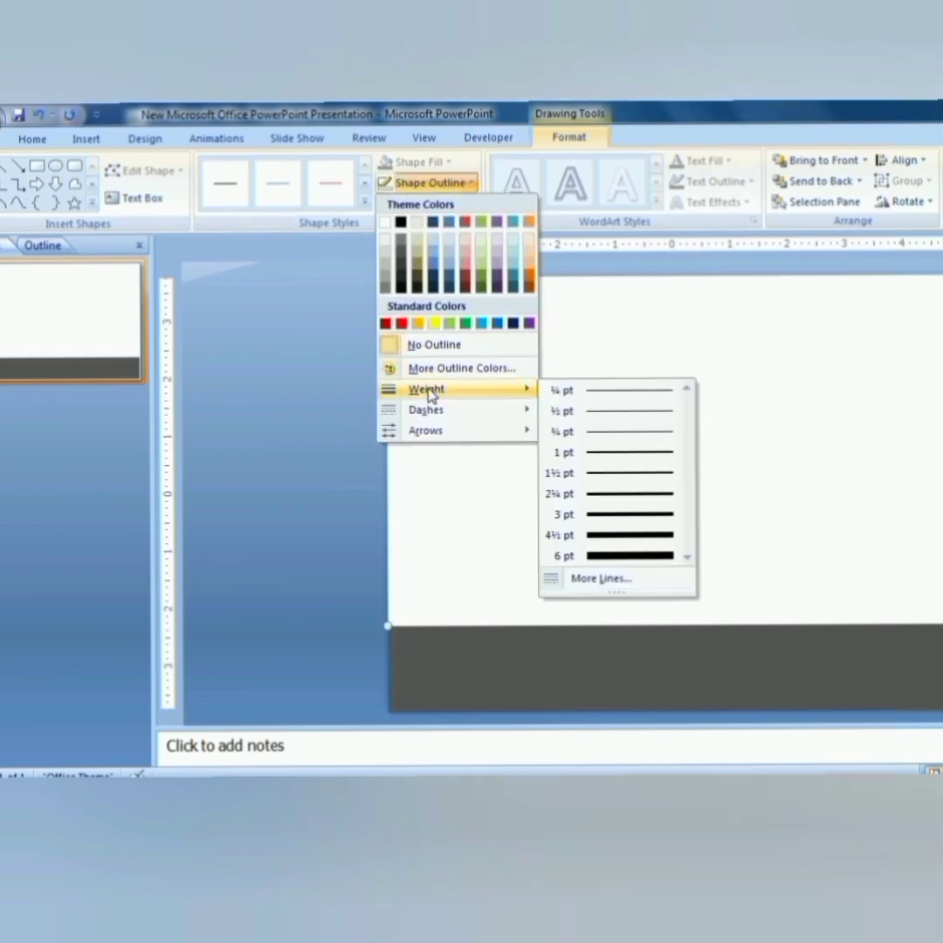
click(599, 559)
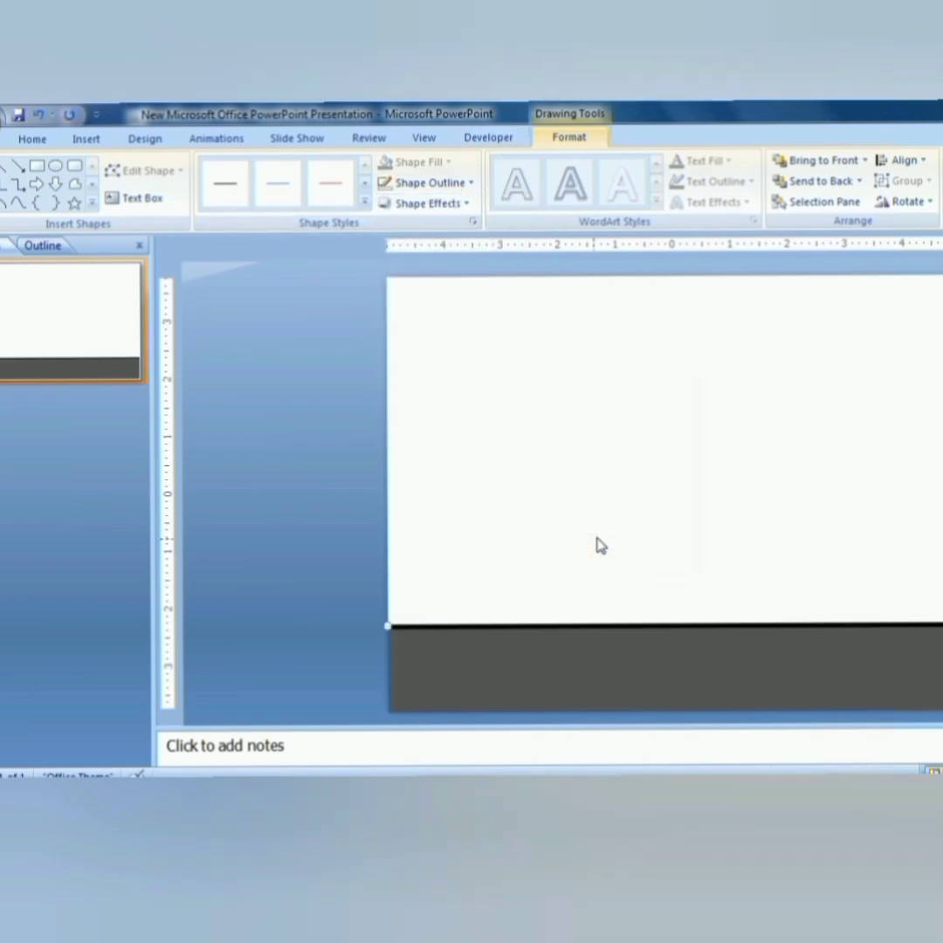
click(472, 185)
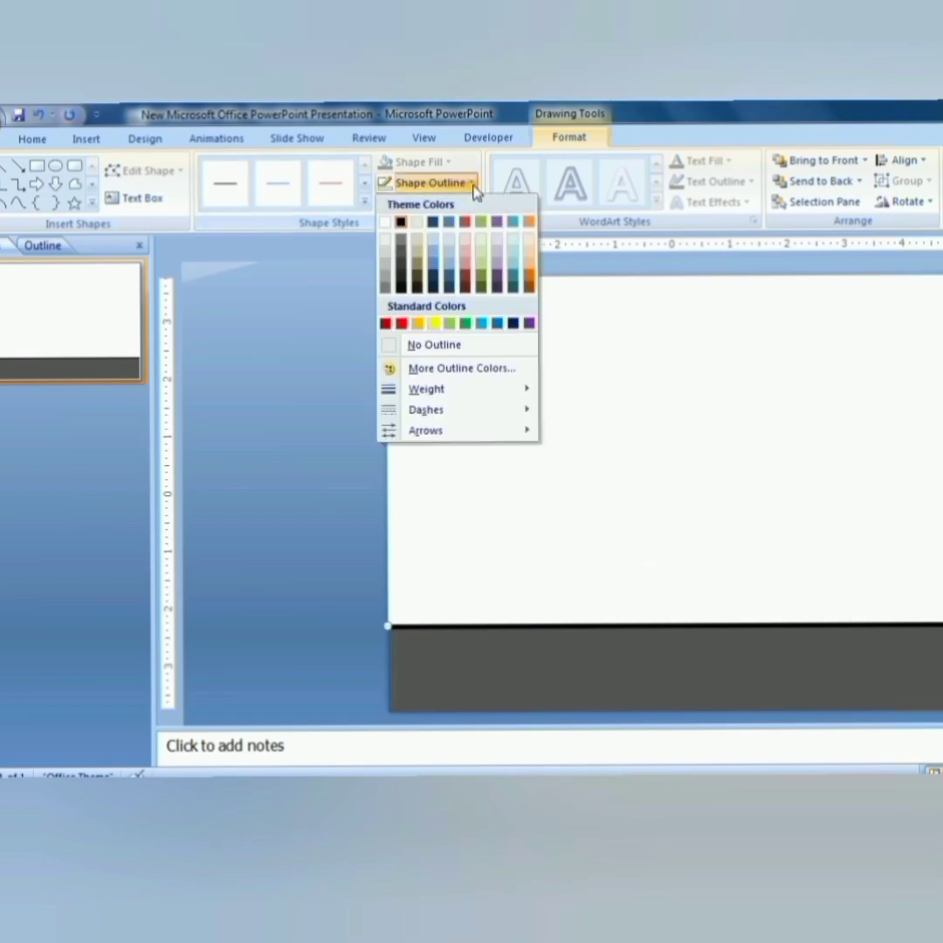
click(386, 224)
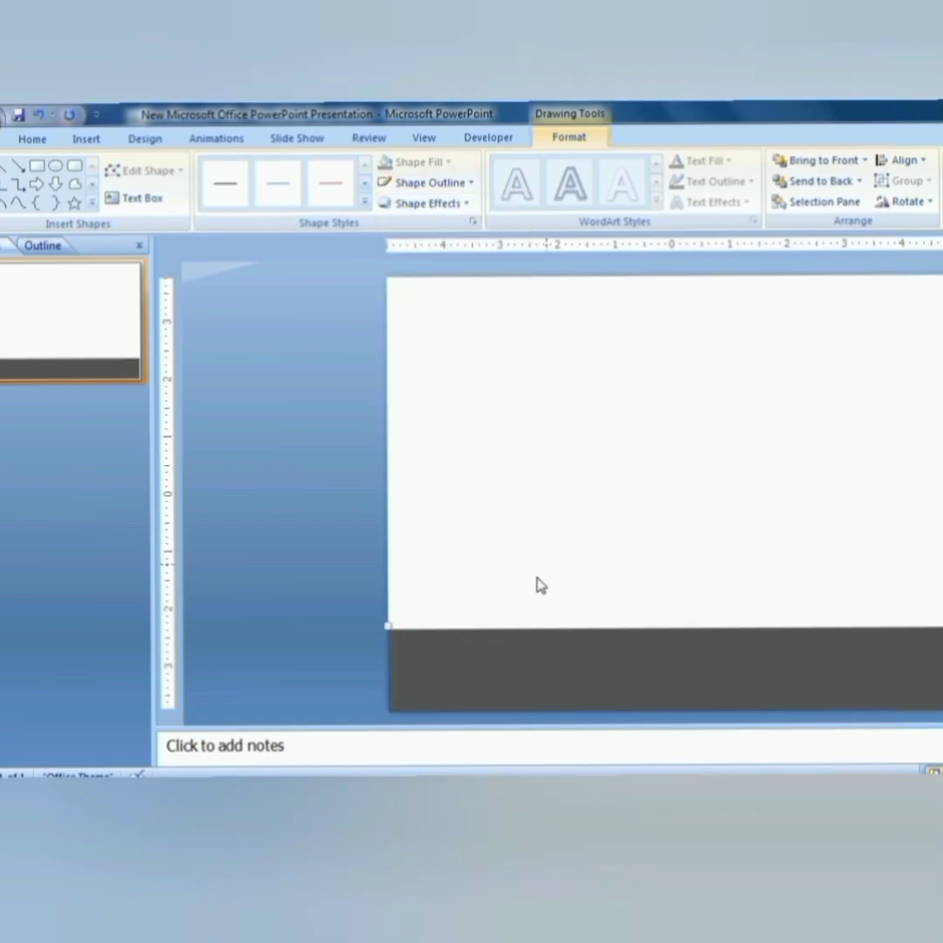
click(576, 609)
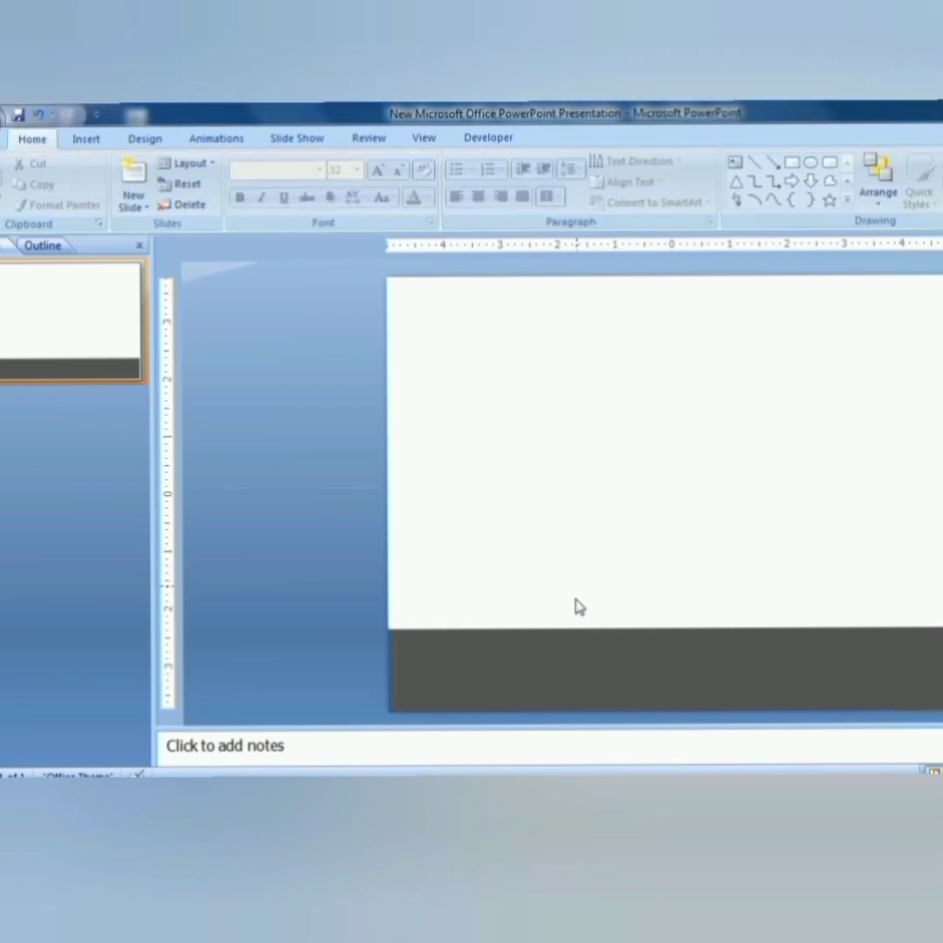
- Duplicate the white edge line and place the copy along the road's lower edge
click(552, 627)
key(ctrl+d)
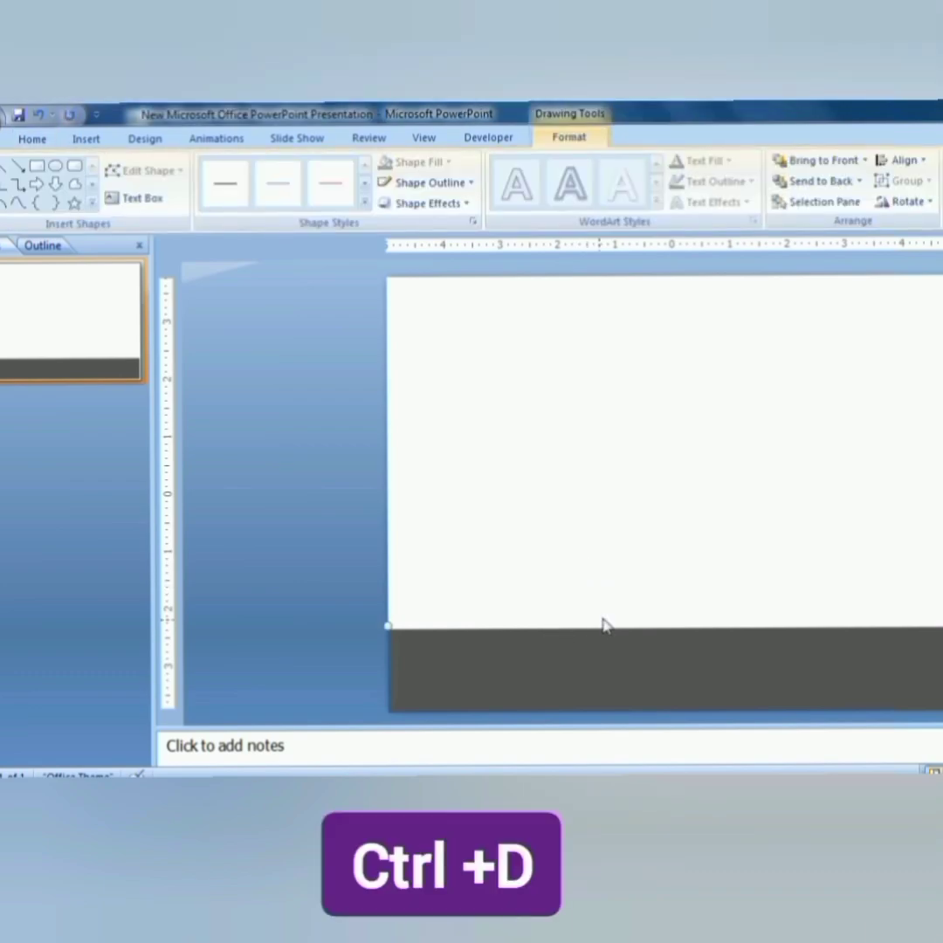
key(Down)
key(Up)
key(Down)
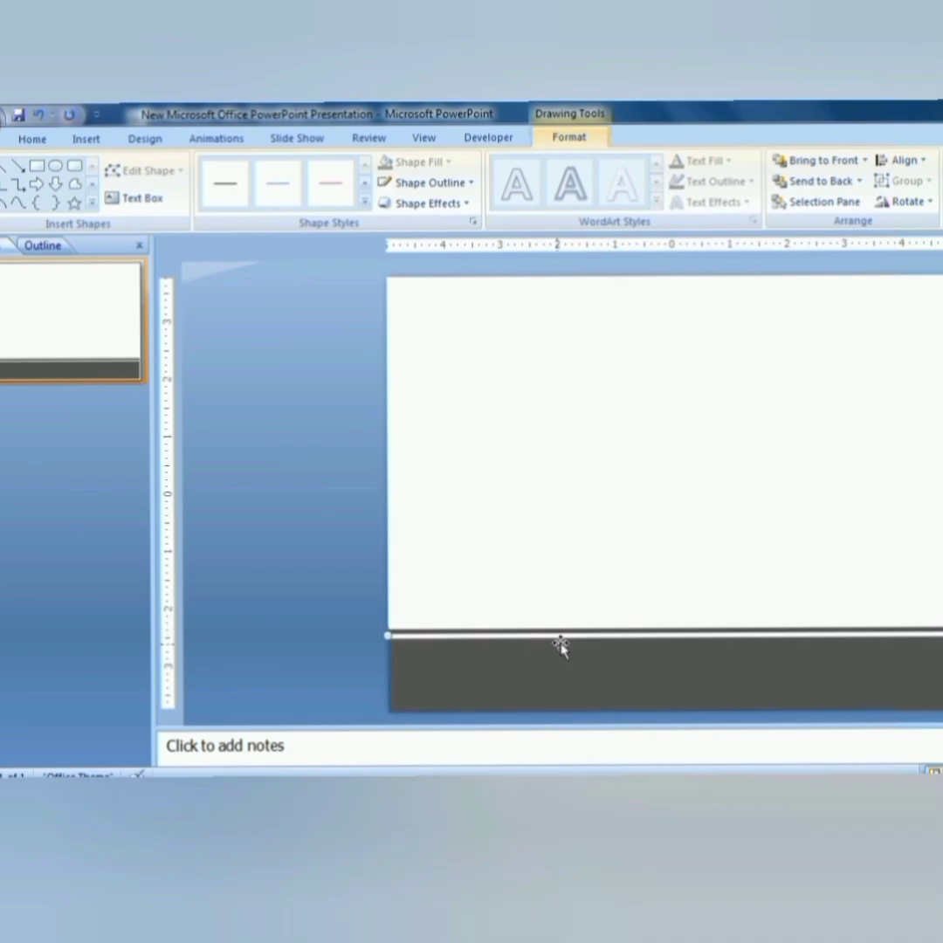
drag(561, 644, 553, 703)
drag(553, 704, 553, 709)
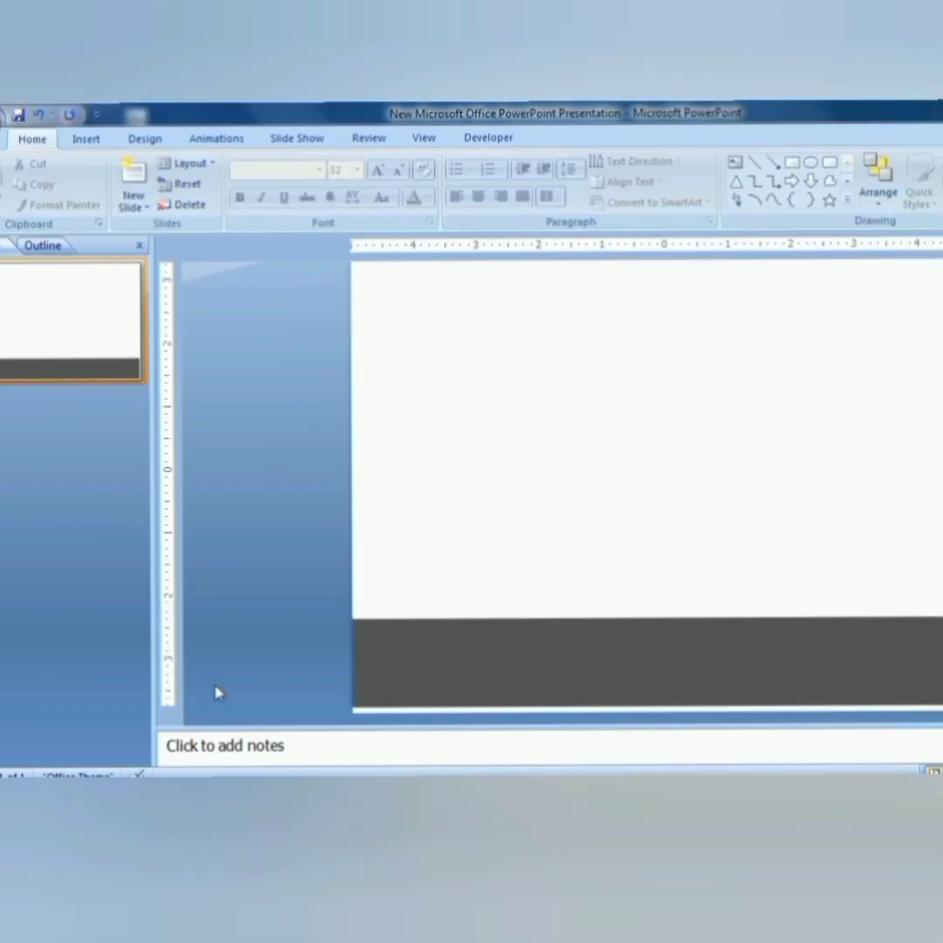
- Draw a small rectangle at the left end of the road, about halfway up, and fill it white
click(84, 140)
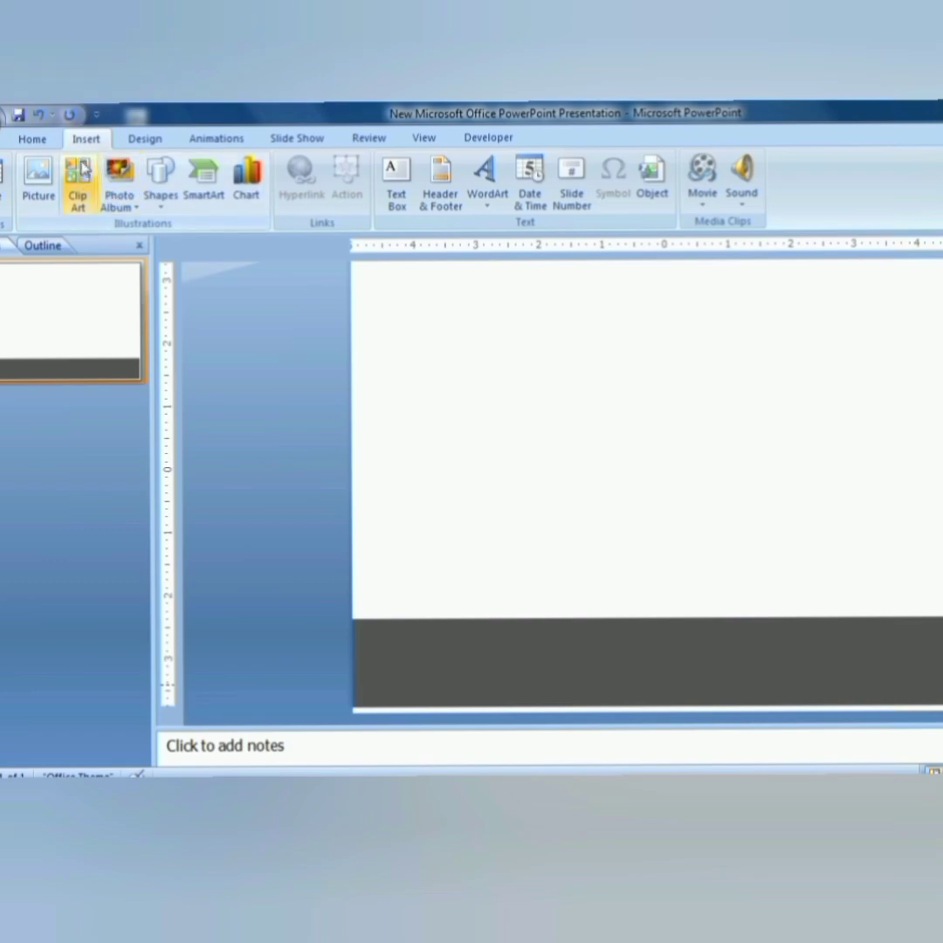
click(161, 187)
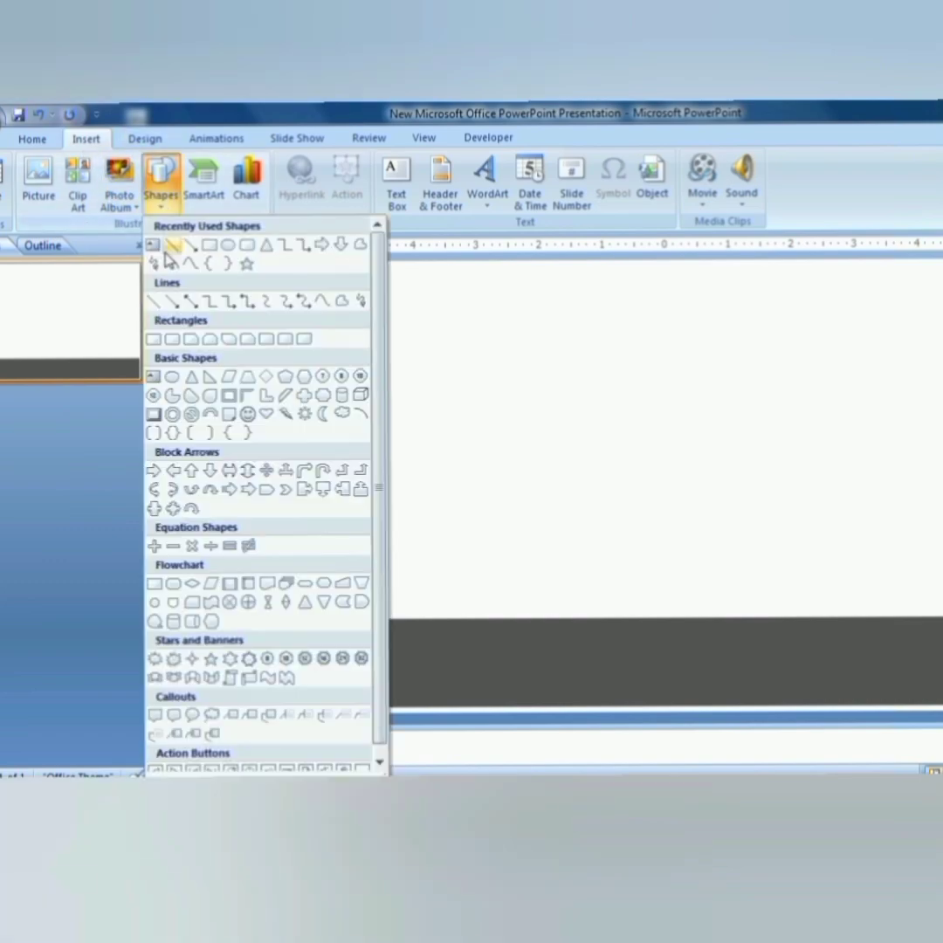
click(210, 247)
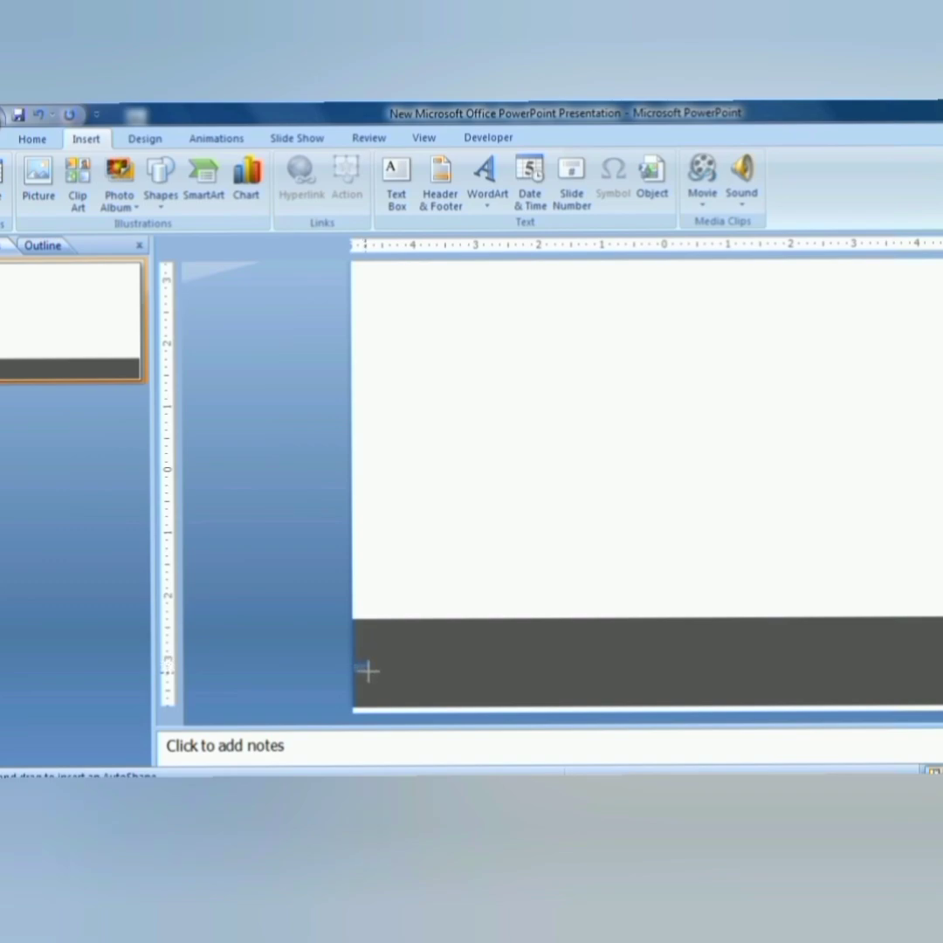
drag(352, 662, 368, 673)
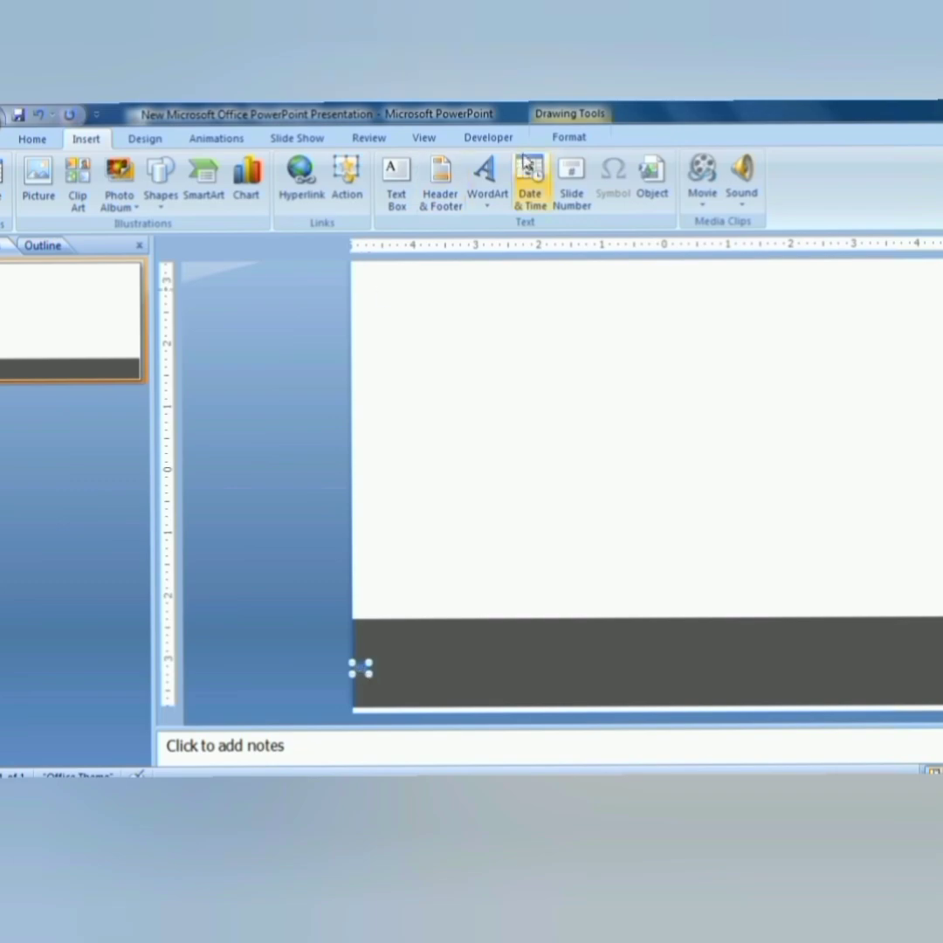
click(581, 140)
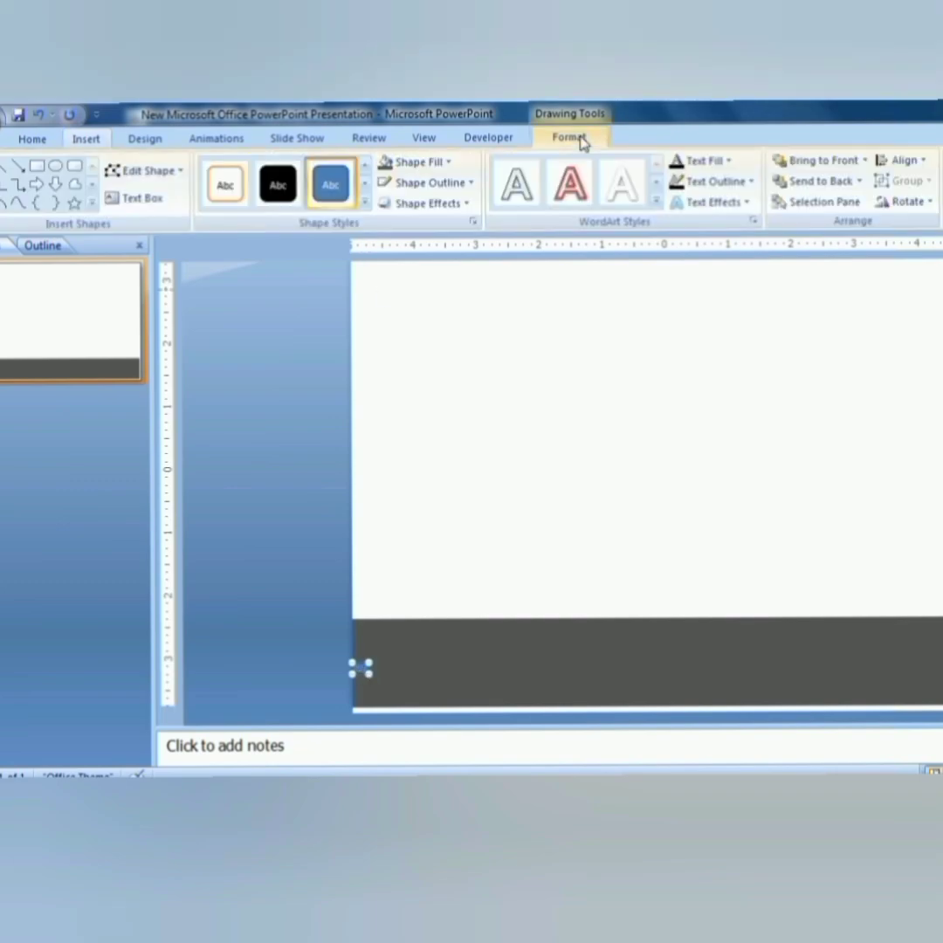
click(417, 162)
click(385, 205)
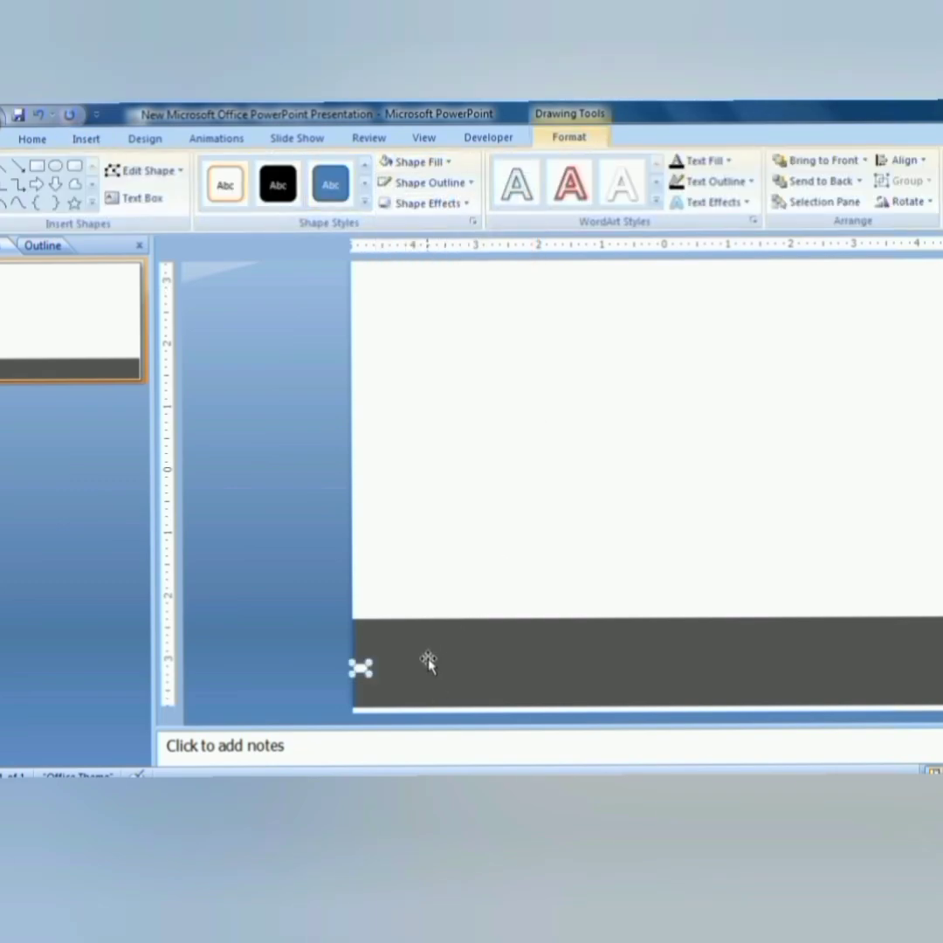
- Duplicate the small white rectangle repeatedly at even spacing across the road to form a dashed centre line
key(ctrl+d)
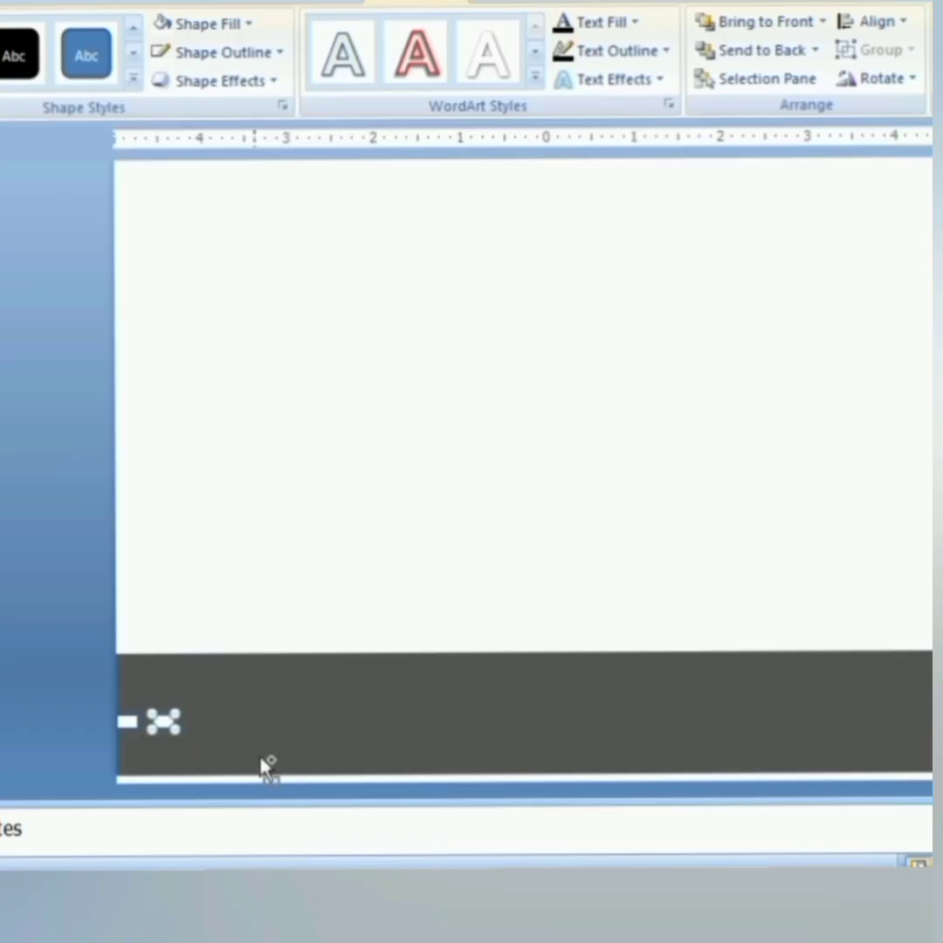
key(ctrl+d)
key(ctrl+d)
key(ctrl+d)
key(ctrl+d)
key(ctrl+d)
key(ctrl+d)
key(ctrl+d)
key(ctrl+d)
key(ctrl+d)
key(ctrl+d)
key(ctrl+d)
key(ctrl+d)
key(ctrl+d)
key(ctrl+d)
key(ctrl+d)
key(ctrl+d)
key(ctrl+d)
key(ctrl+d)
key(ctrl+d)
key(ctrl+d)
key(ctrl+d)
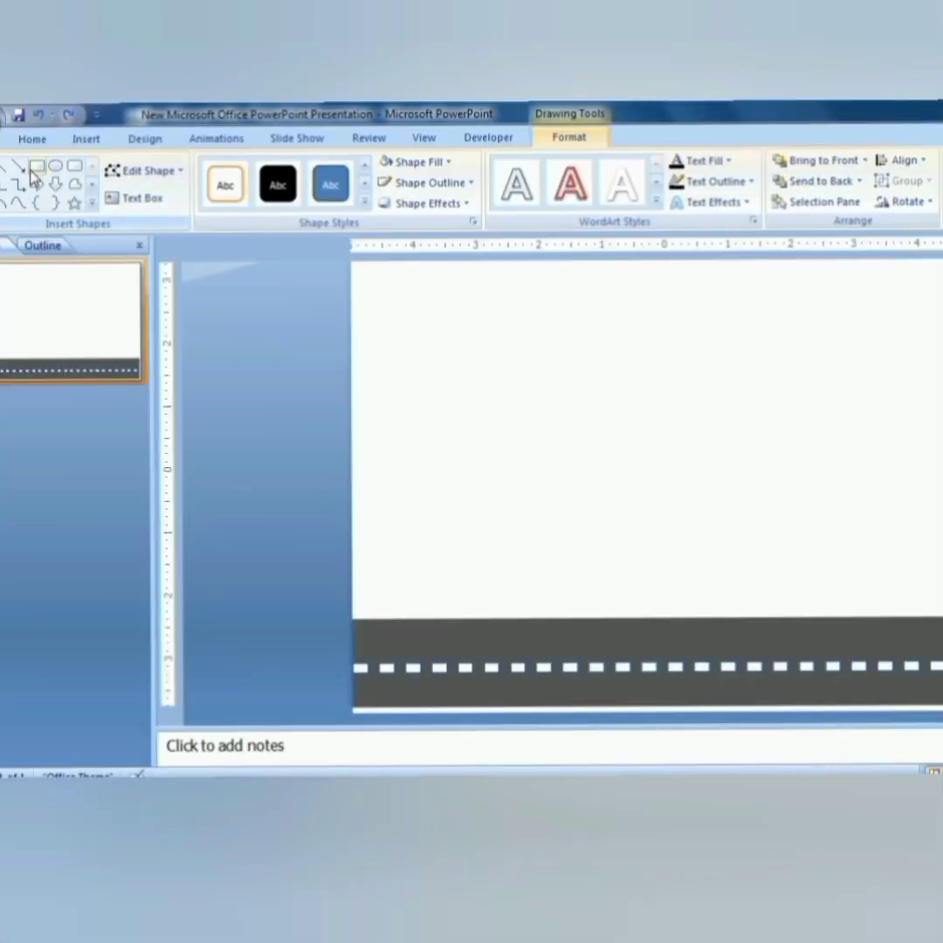
- Draw a full-width rectangle above the road reaching down to its upper edge, and fill it with standard green
click(35, 167)
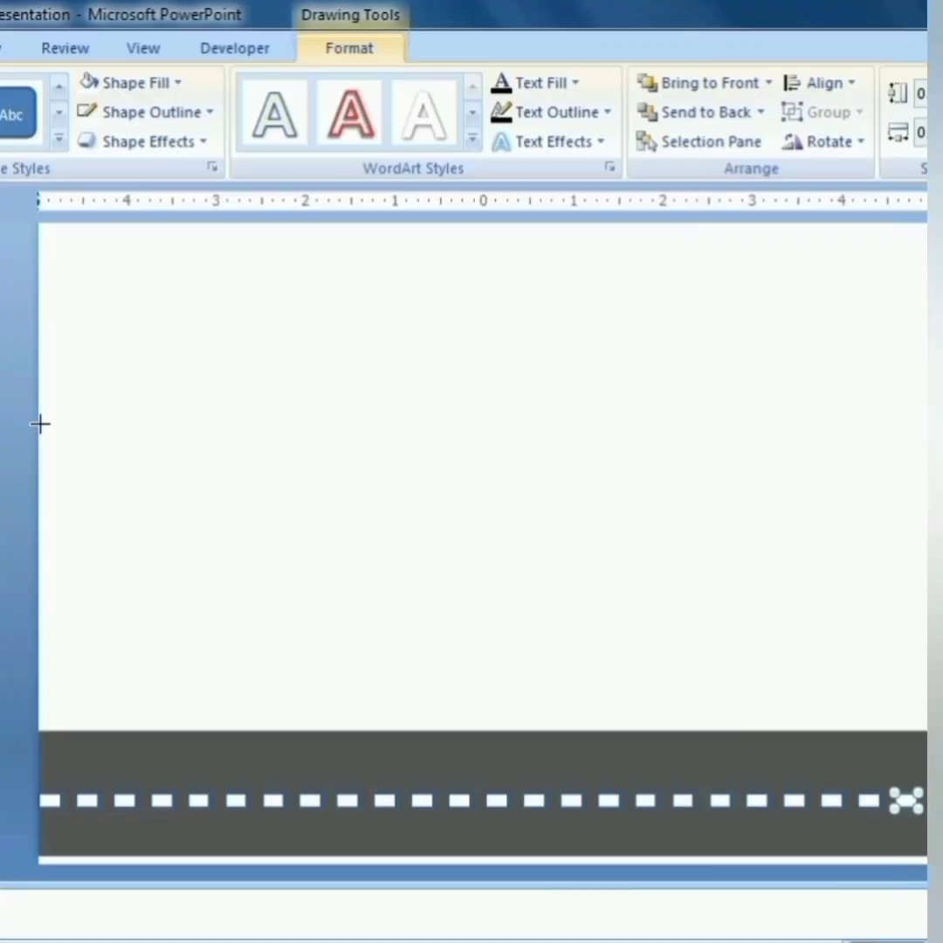
drag(38, 429, 918, 733)
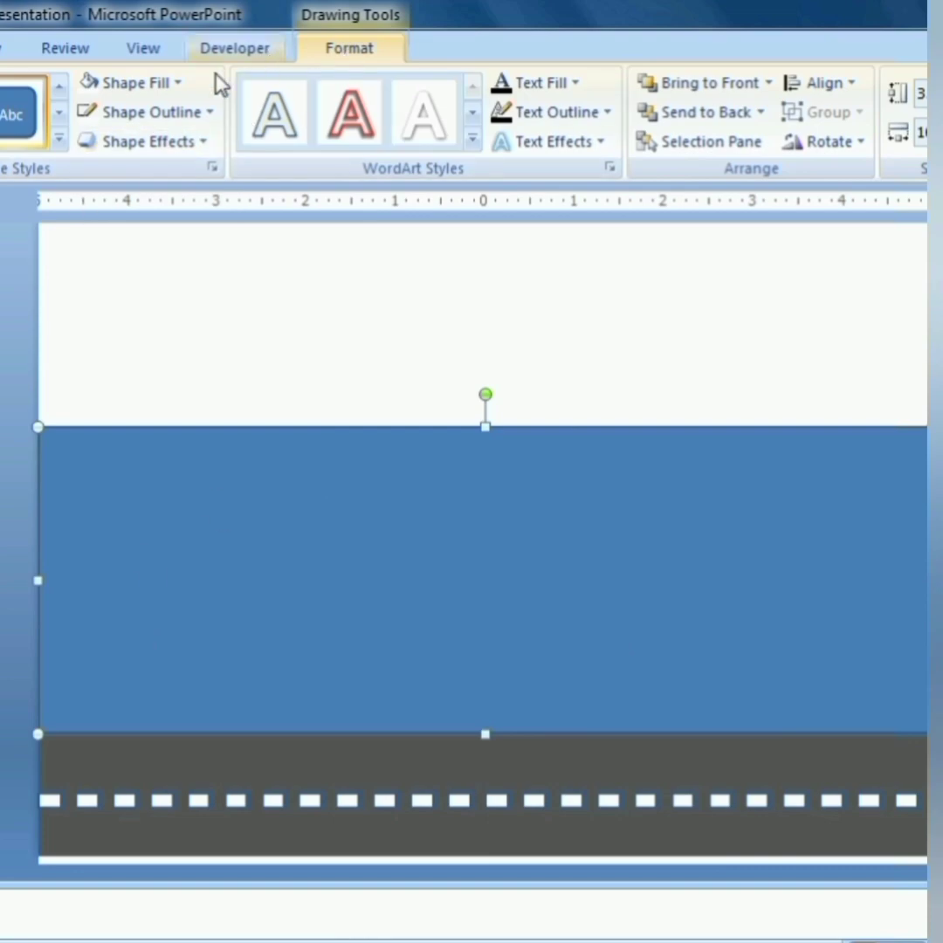
click(180, 83)
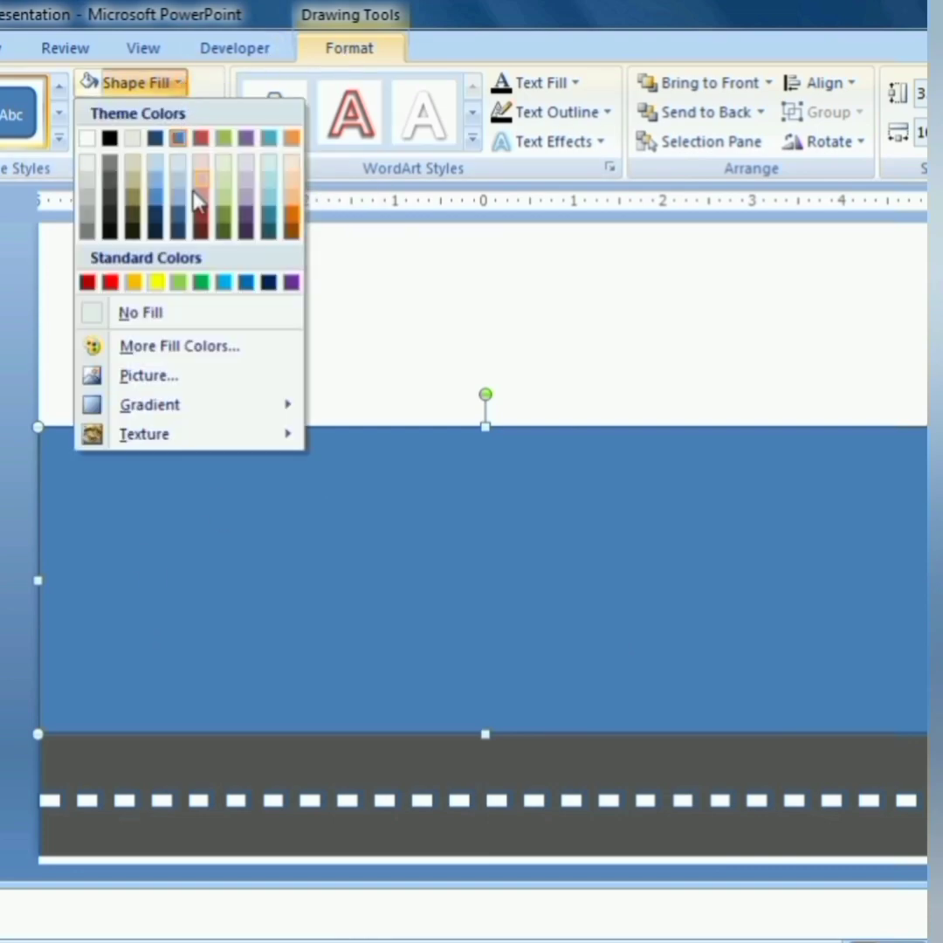
click(201, 282)
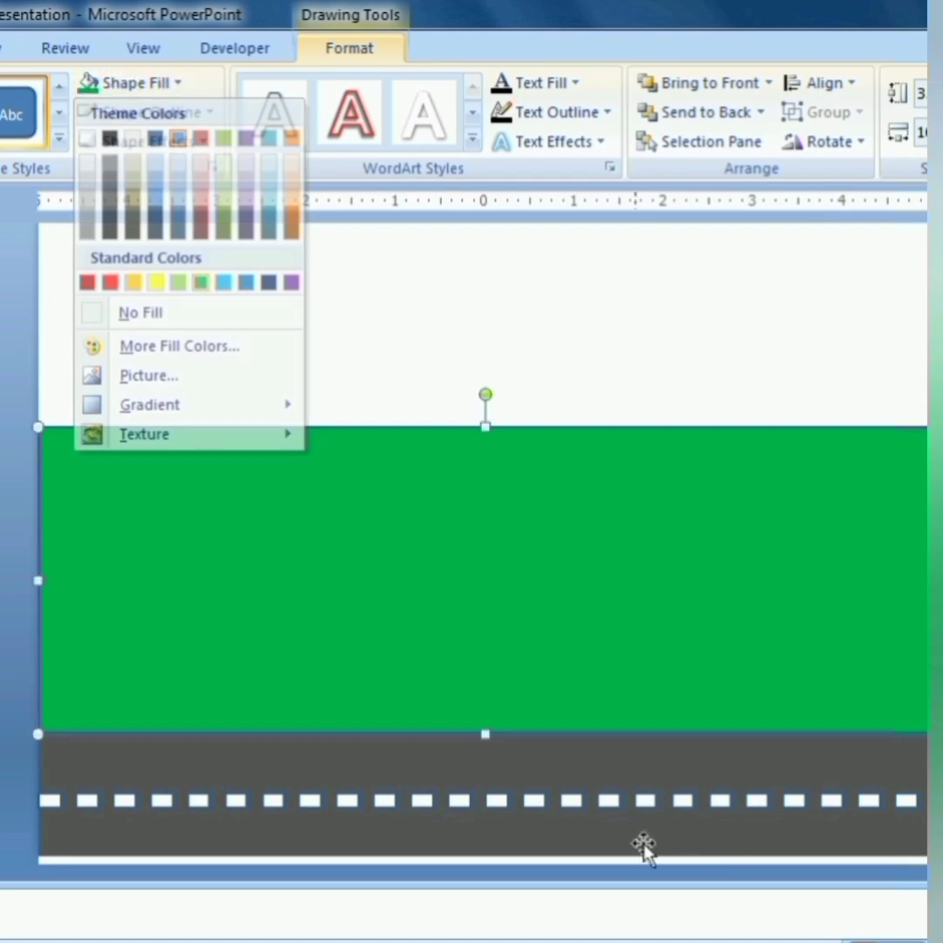
- Draw a full-width sky rectangle from the slide's upper edge down to the green area, and fill it light aqua
scroll(594, 523, up, 1)
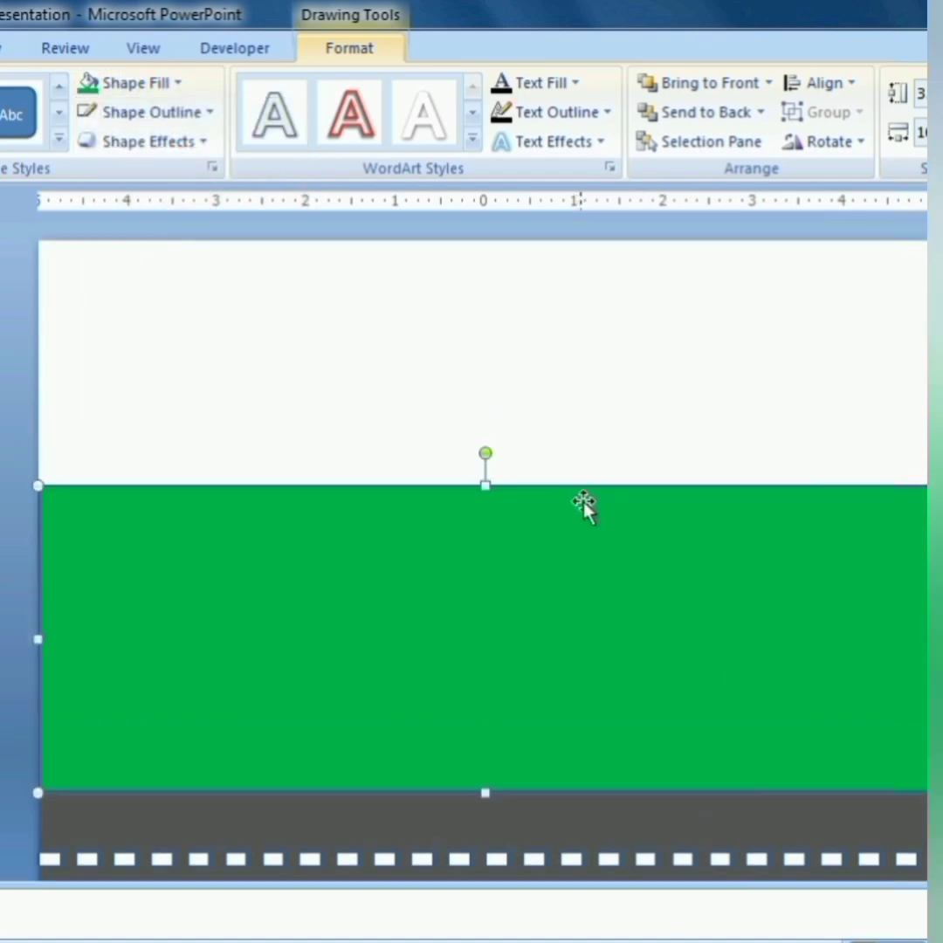
click(329, 315)
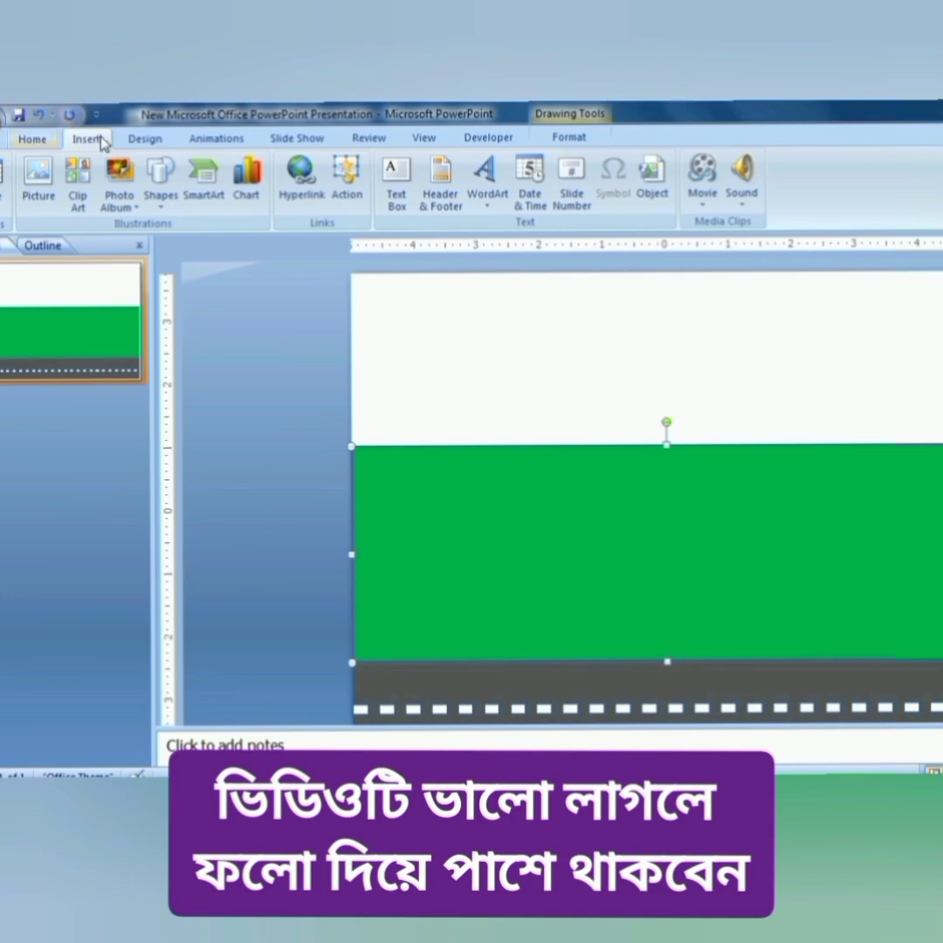
click(157, 185)
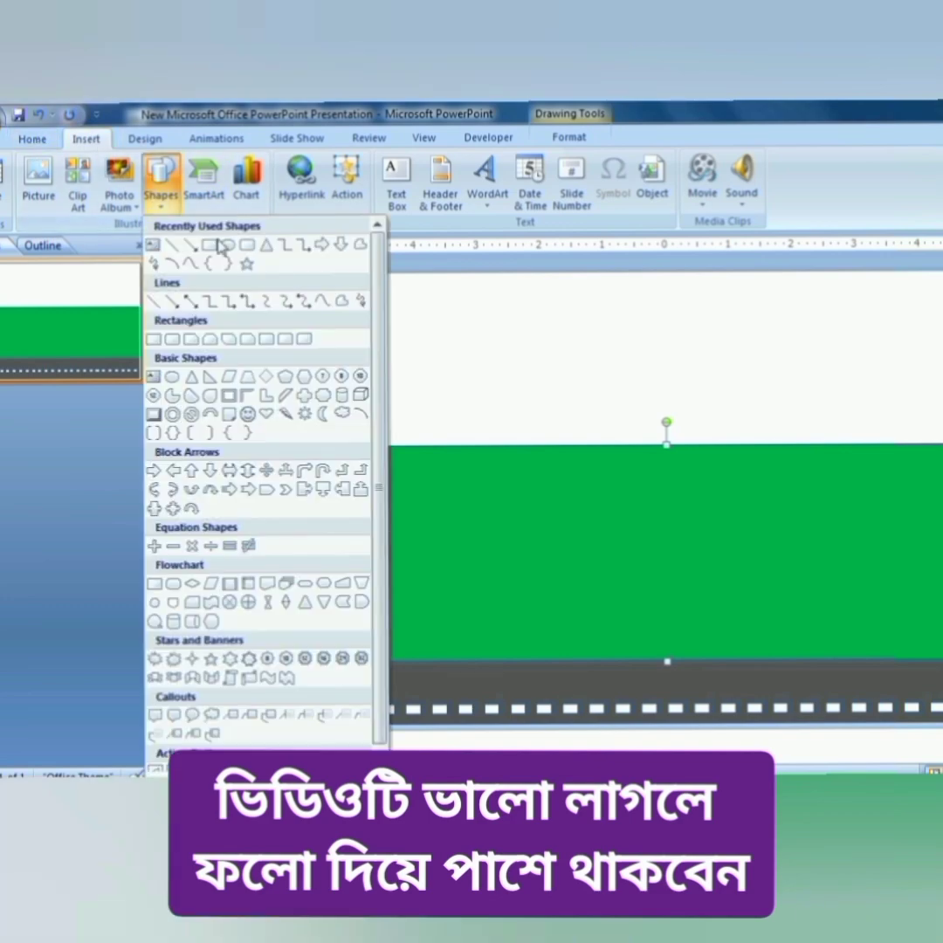
click(223, 250)
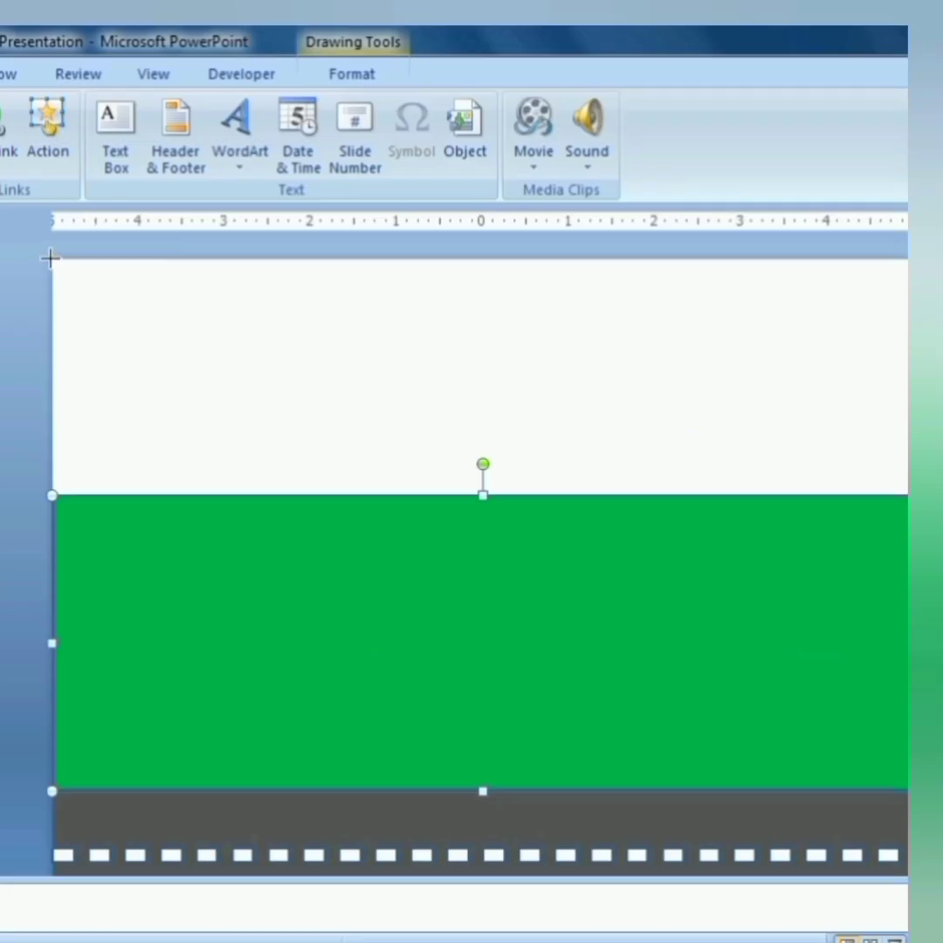
mouse_move(50, 257)
mouse_down()
mouse_move(368, 365)
mouse_move(904, 484)
mouse_move(904, 495)
mouse_up()
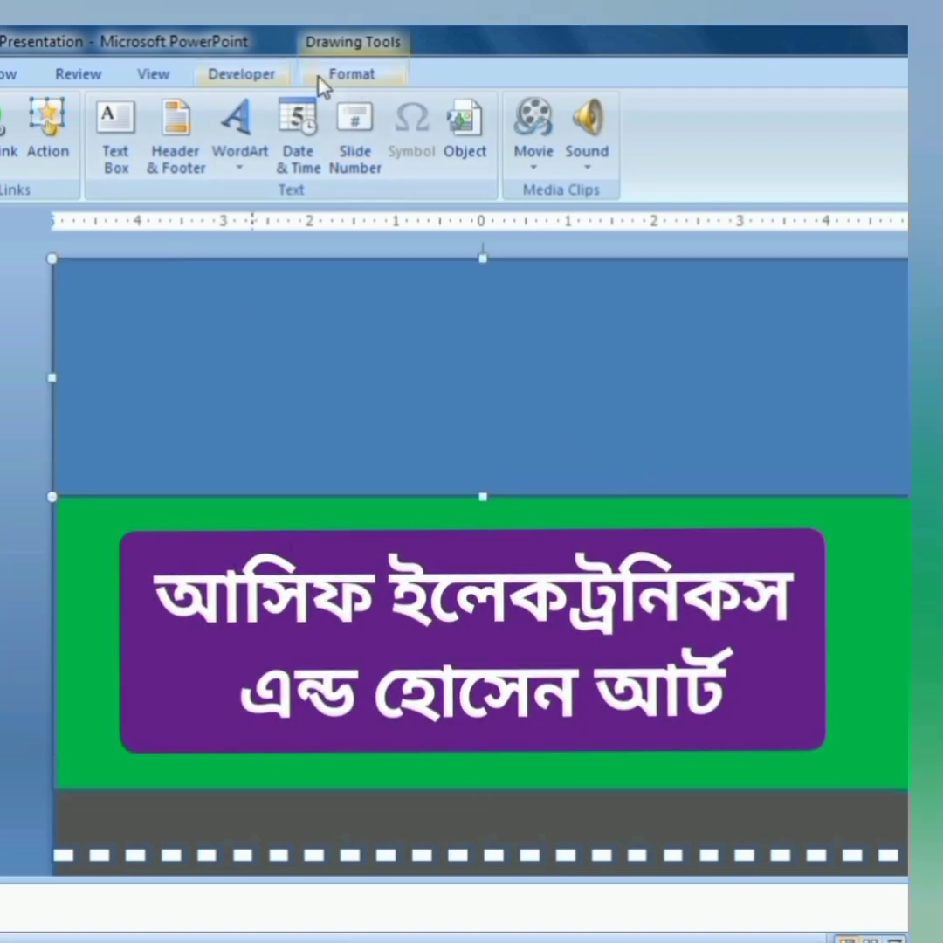
click(351, 76)
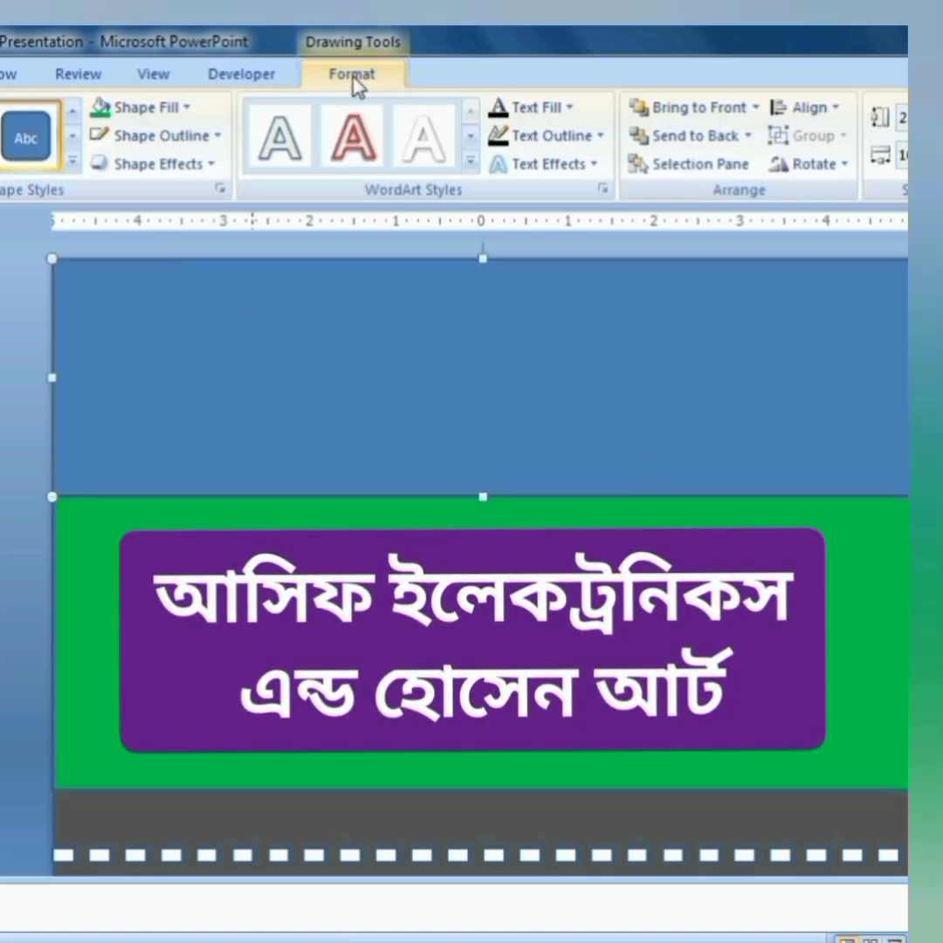
click(193, 114)
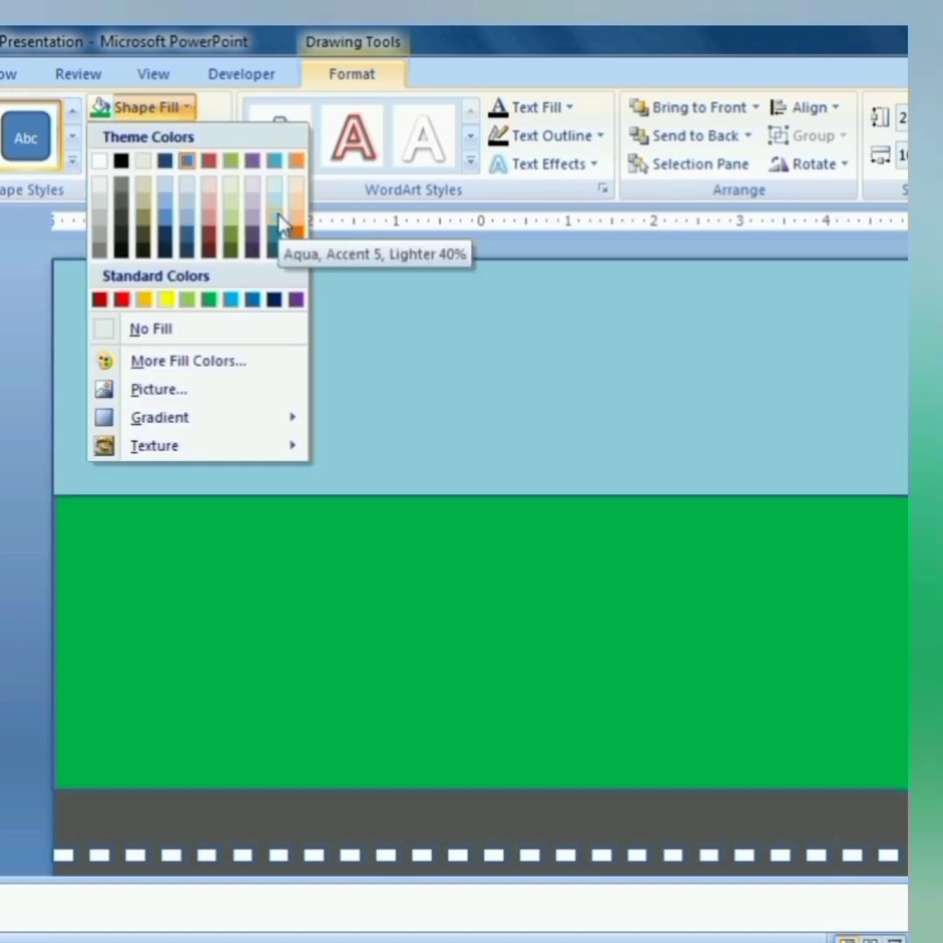
click(281, 213)
key(Escape)
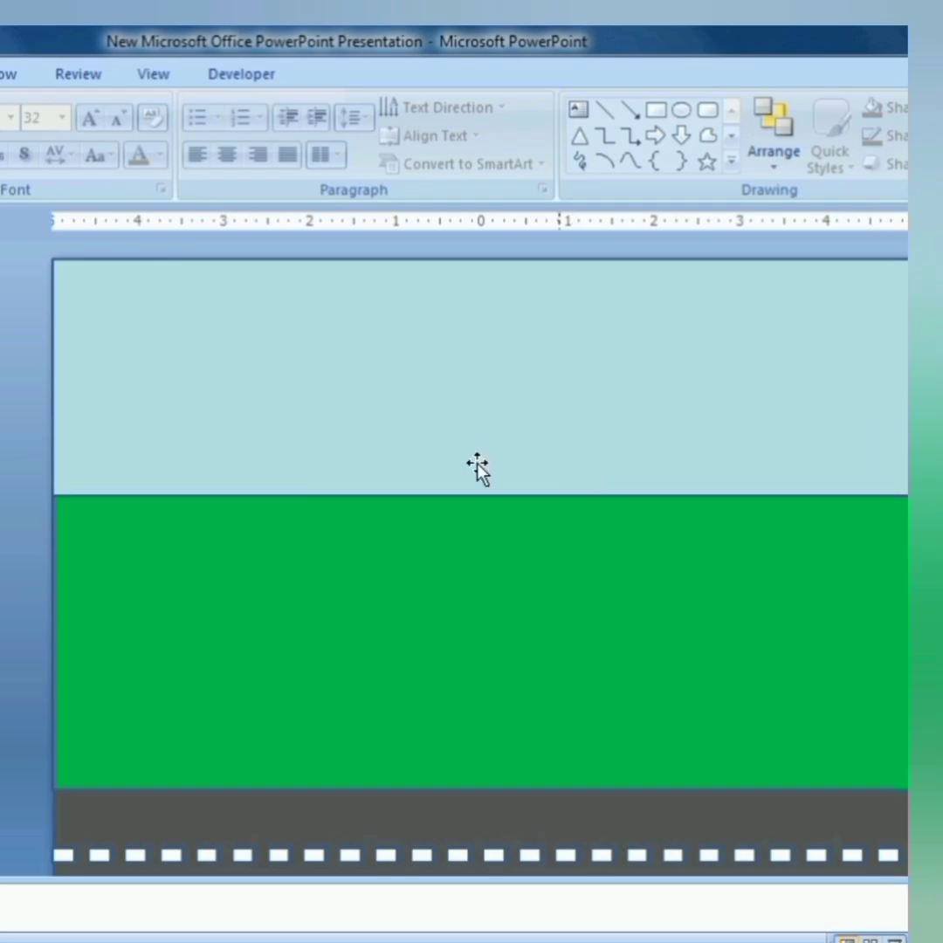
click(513, 816)
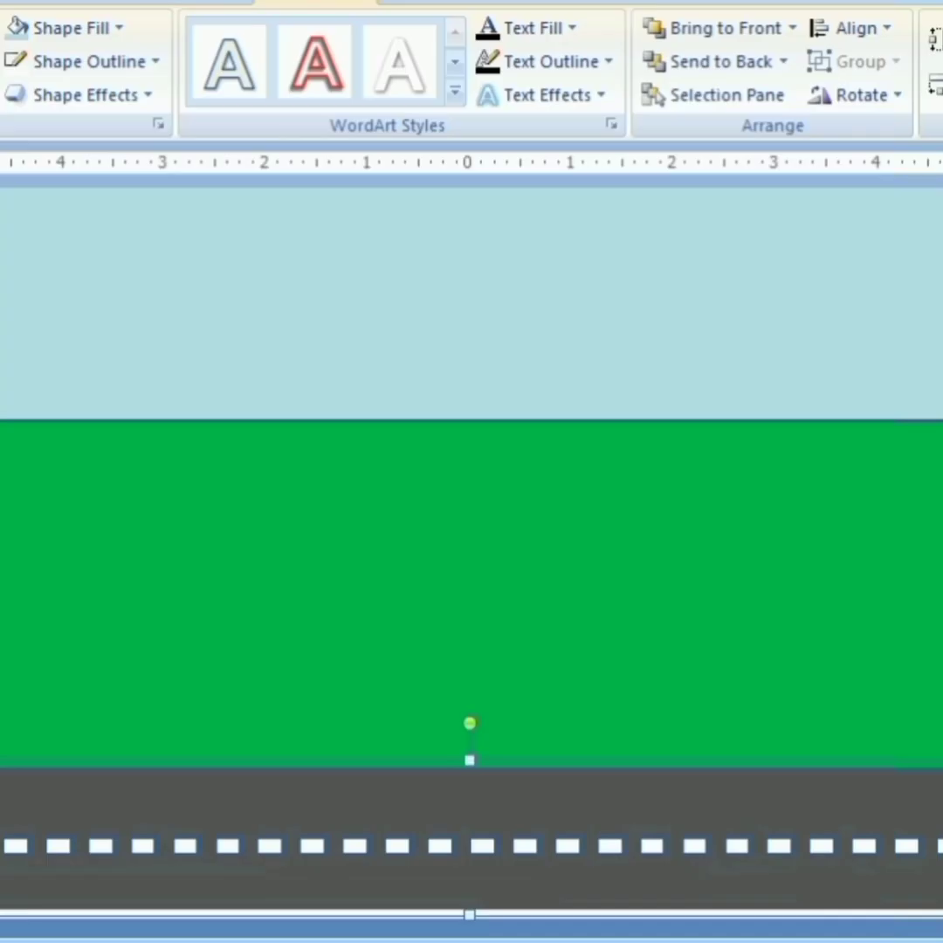
scroll(471, 559, down, 1)
click(717, 846)
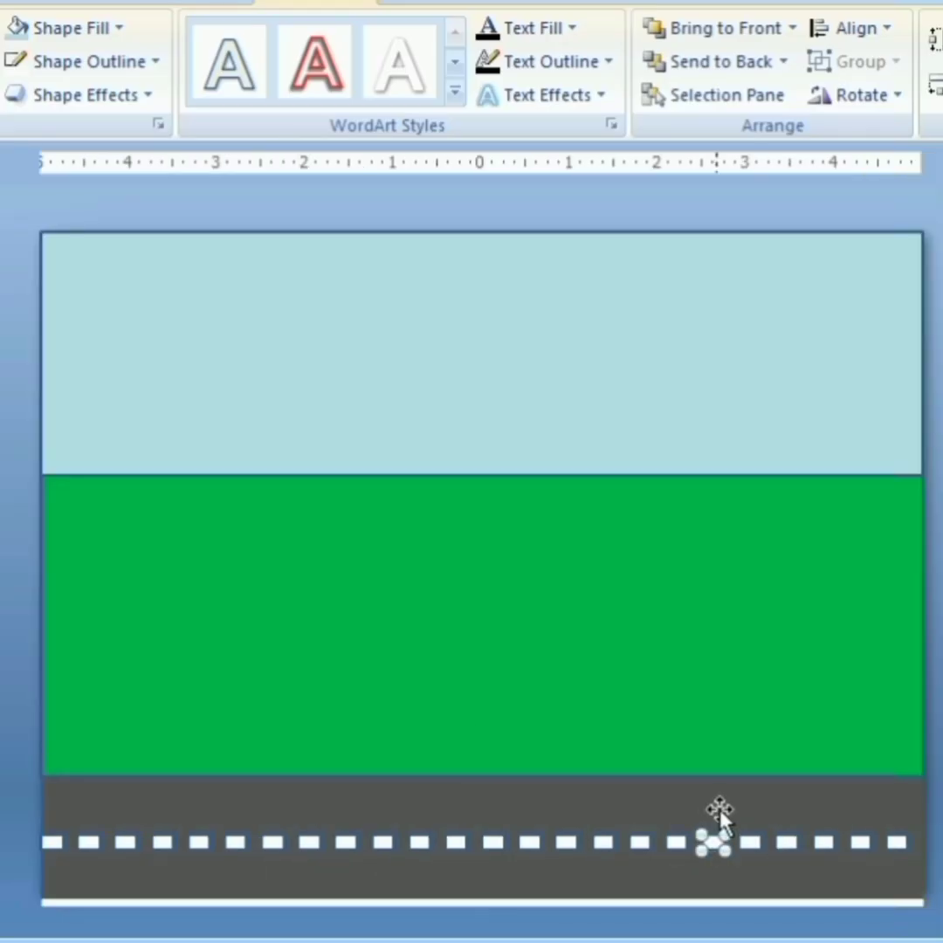
click(720, 815)
click(652, 648)
click(509, 385)
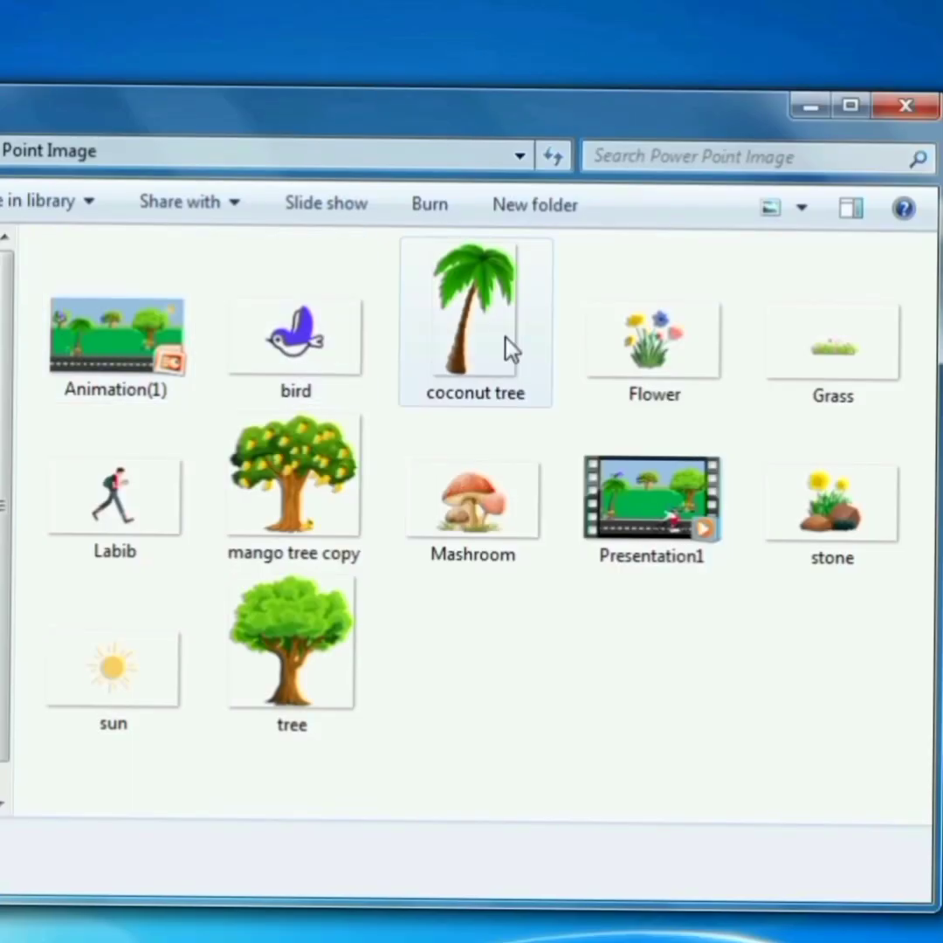
click(509, 349)
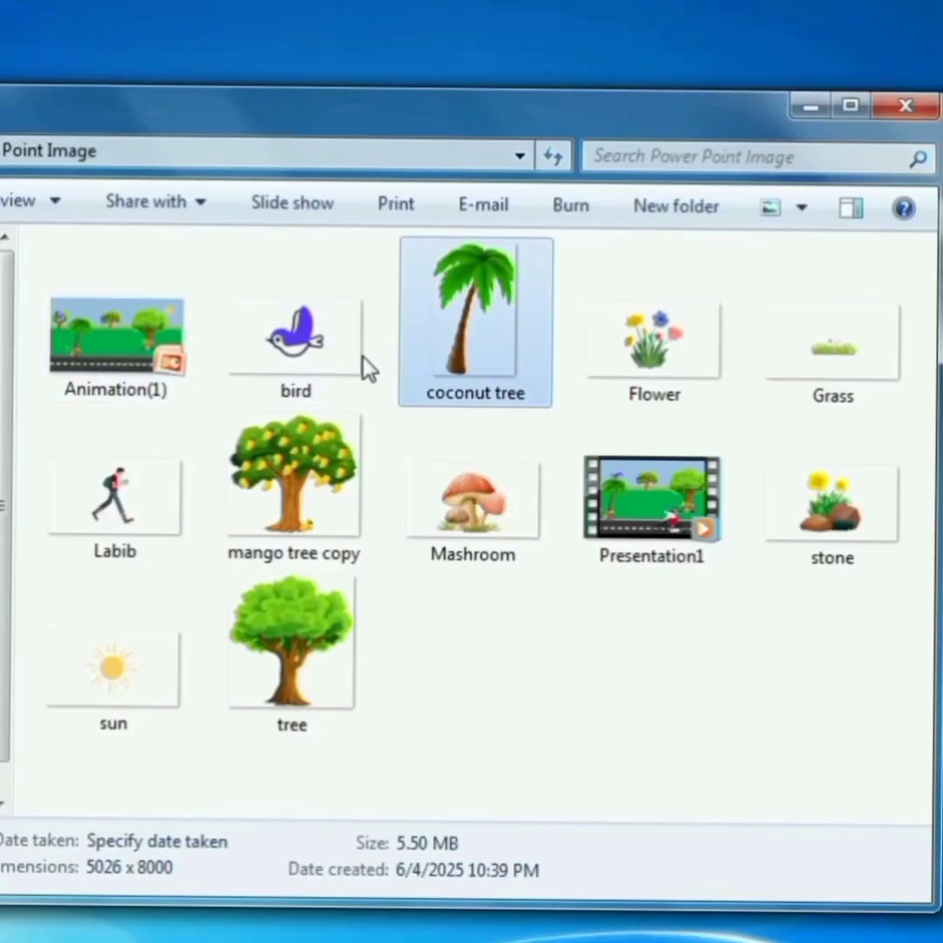
click(336, 362)
click(816, 361)
click(669, 524)
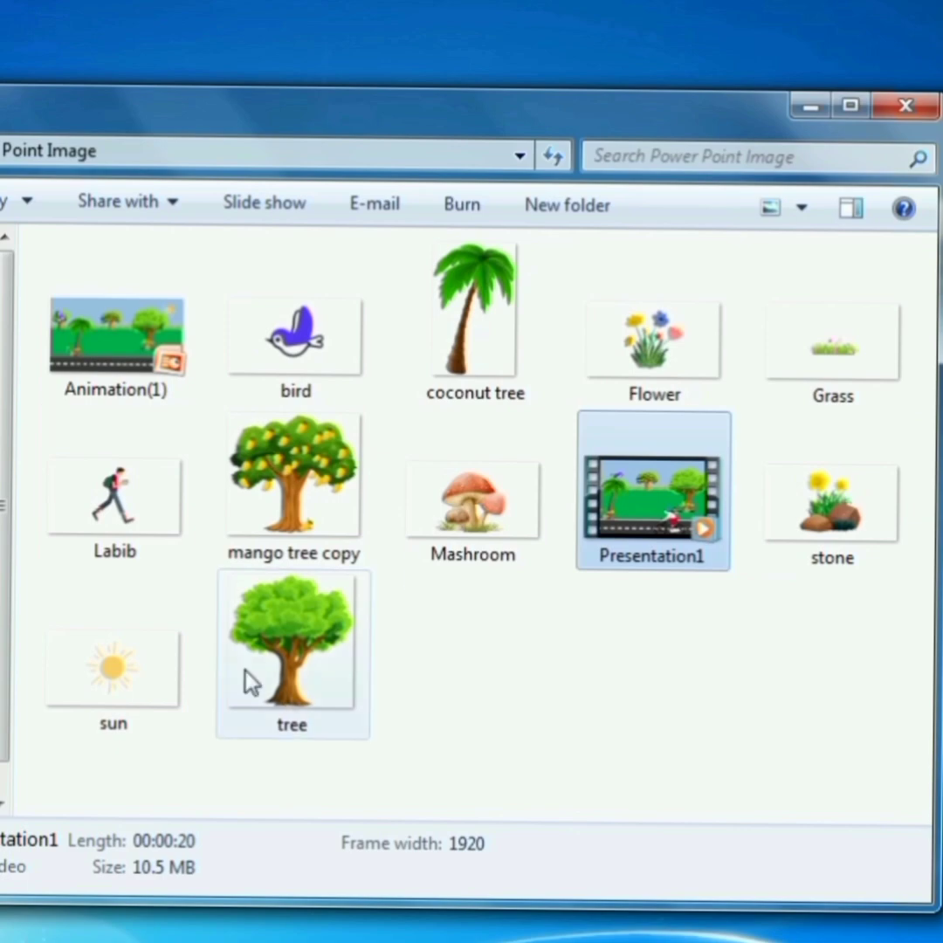
click(294, 476)
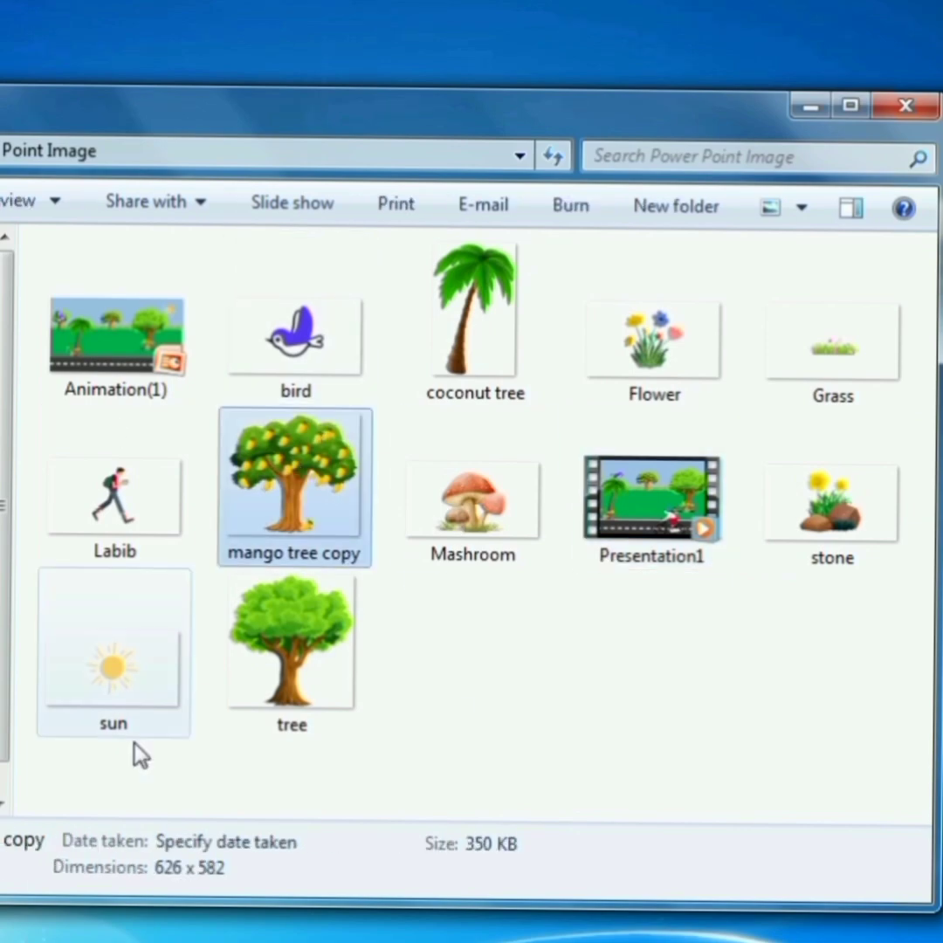
- Copy the Grass picture from the Power Point Image folder and paste it onto the PowerPoint slide
click(825, 356)
right_click(824, 356)
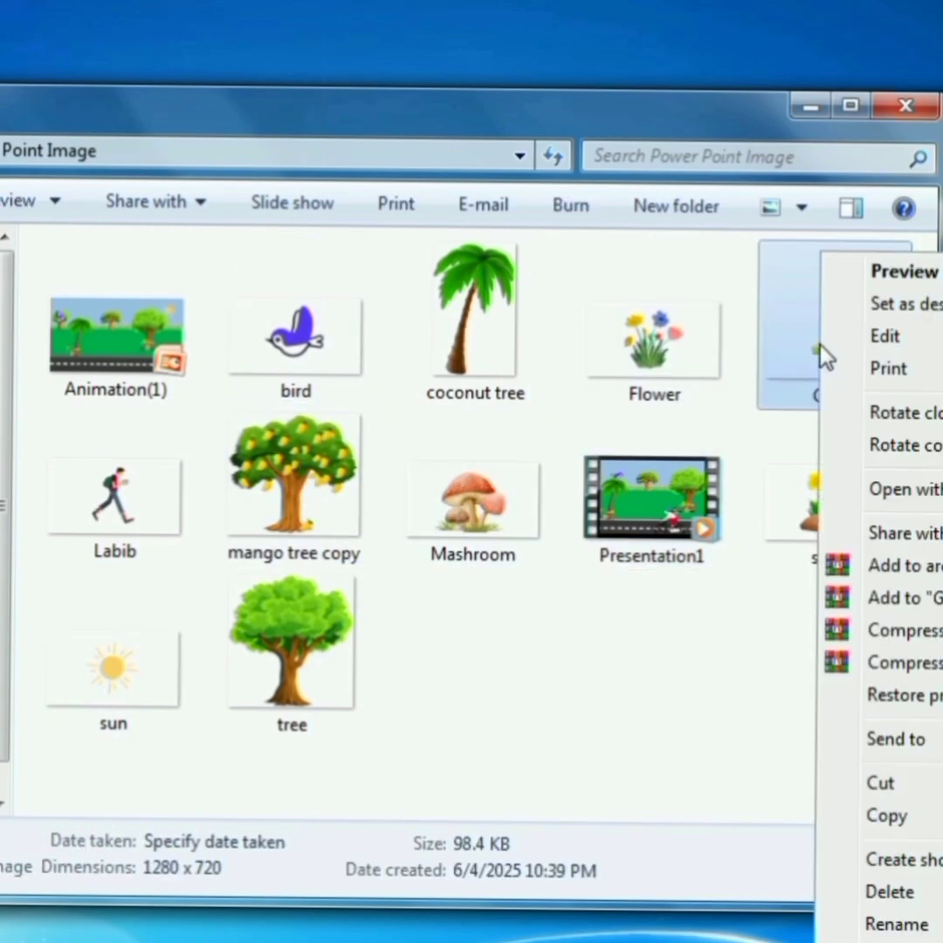
click(895, 811)
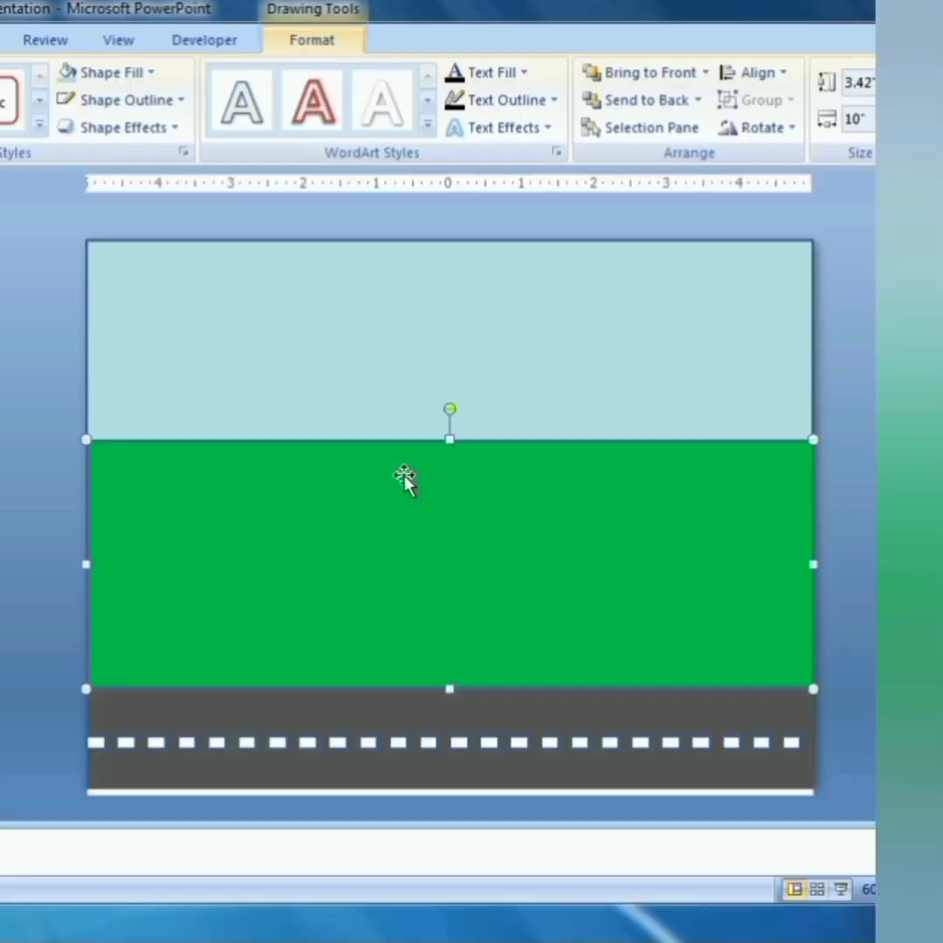
key(ctrl+v)
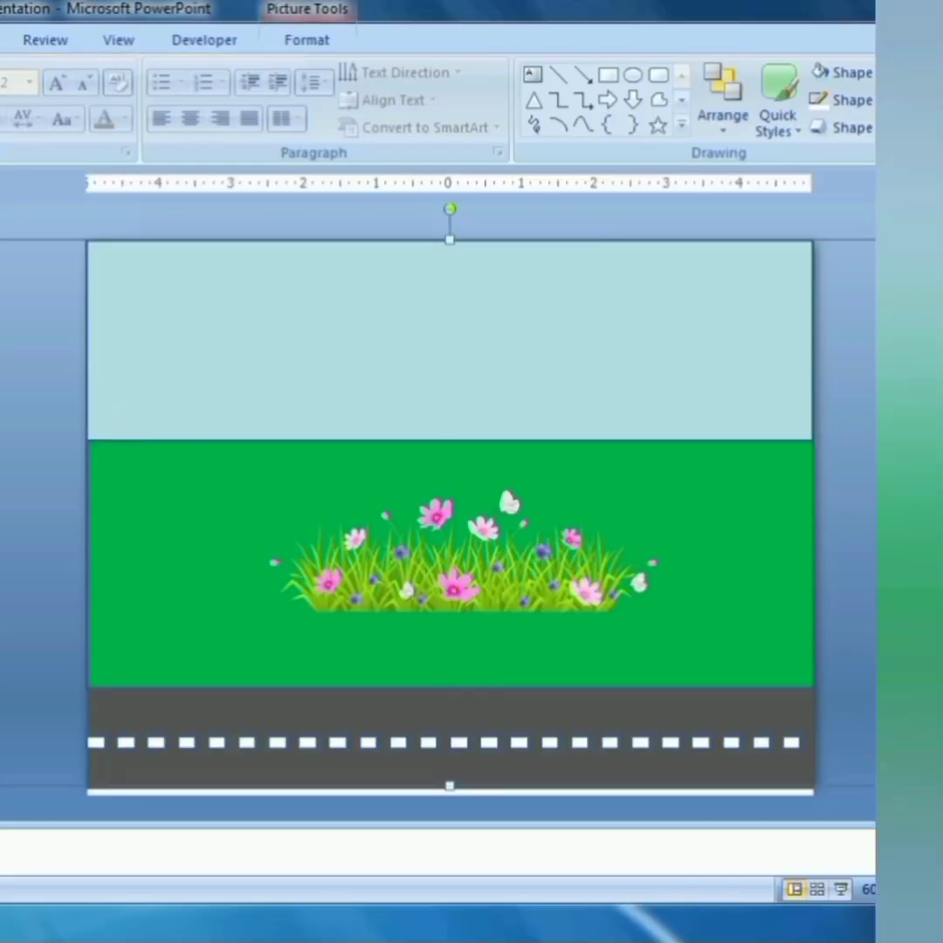
- Shrink the flowery grass picture and place it at the left end of the green field's upper edge
drag(0, 240, 500, 571)
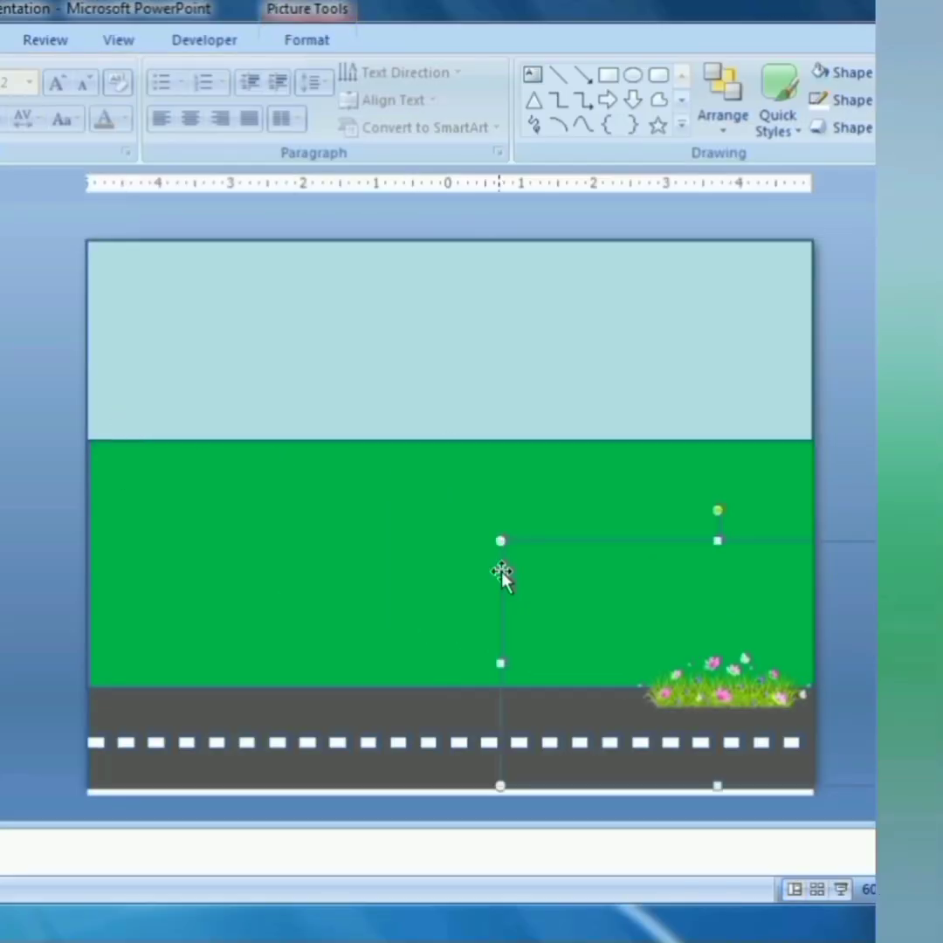
drag(632, 631, 164, 408)
drag(458, 564, 363, 534)
drag(239, 471, 166, 461)
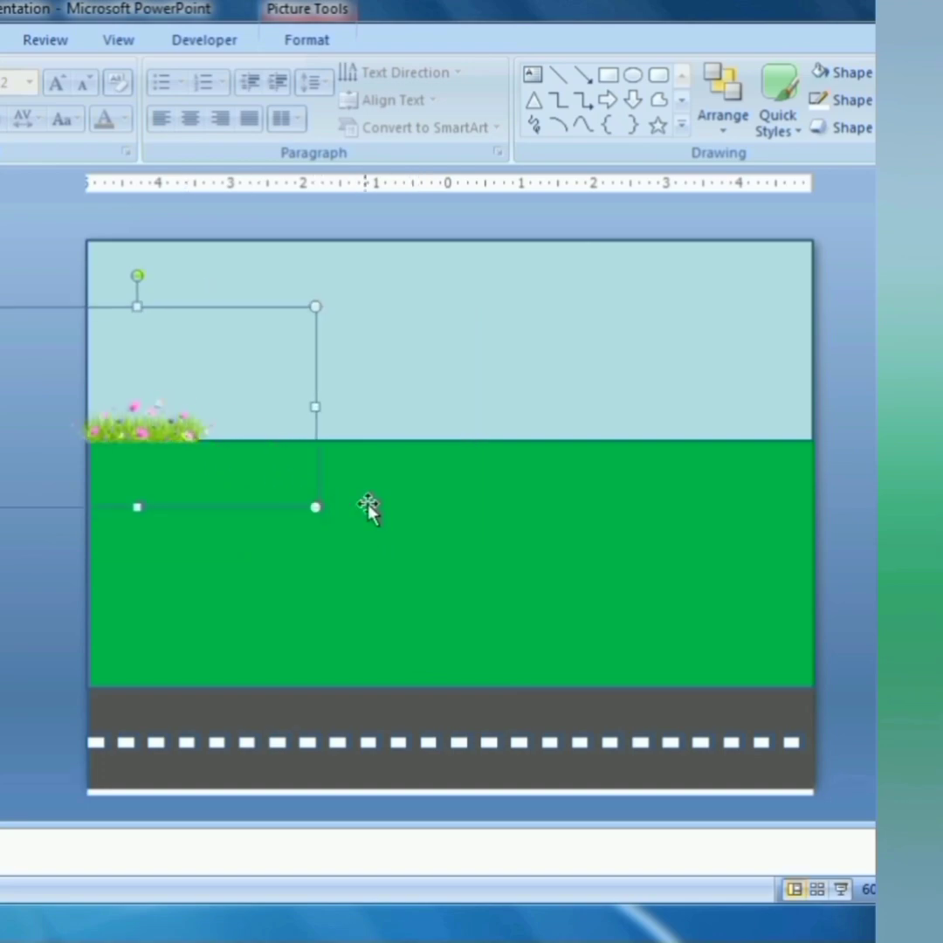
- Duplicate the grass picture repeatedly along the horizon and nudge a copy right to spread the row across the slide
key(ctrl+d)
drag(265, 479, 361, 478)
key(ctrl+d)
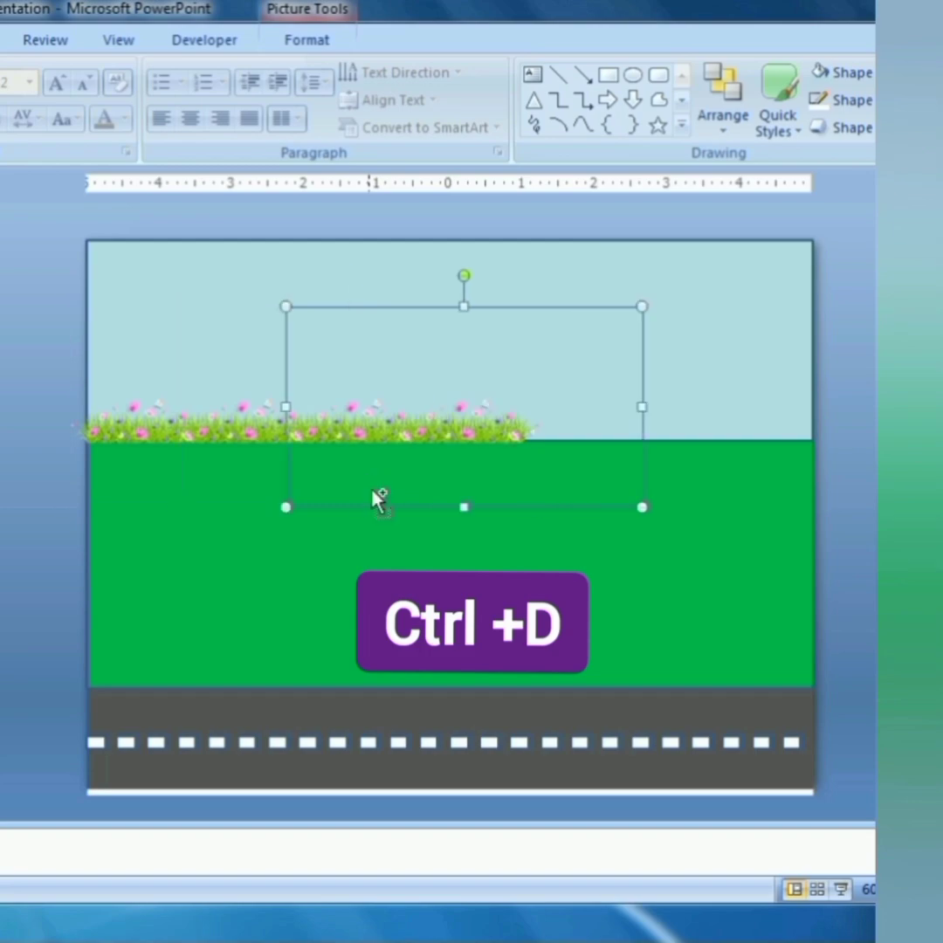
key(ctrl+d)
key(ctrl+d)
key(ctrl+d)
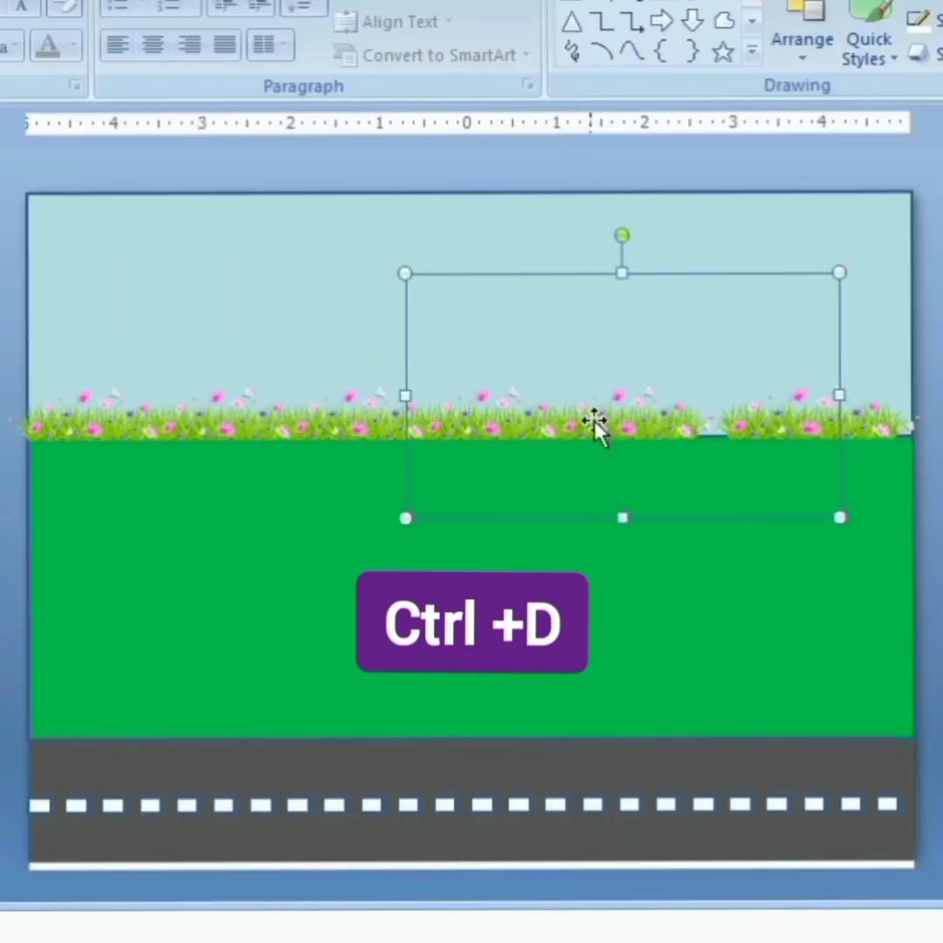
key(Right)
key(Right)
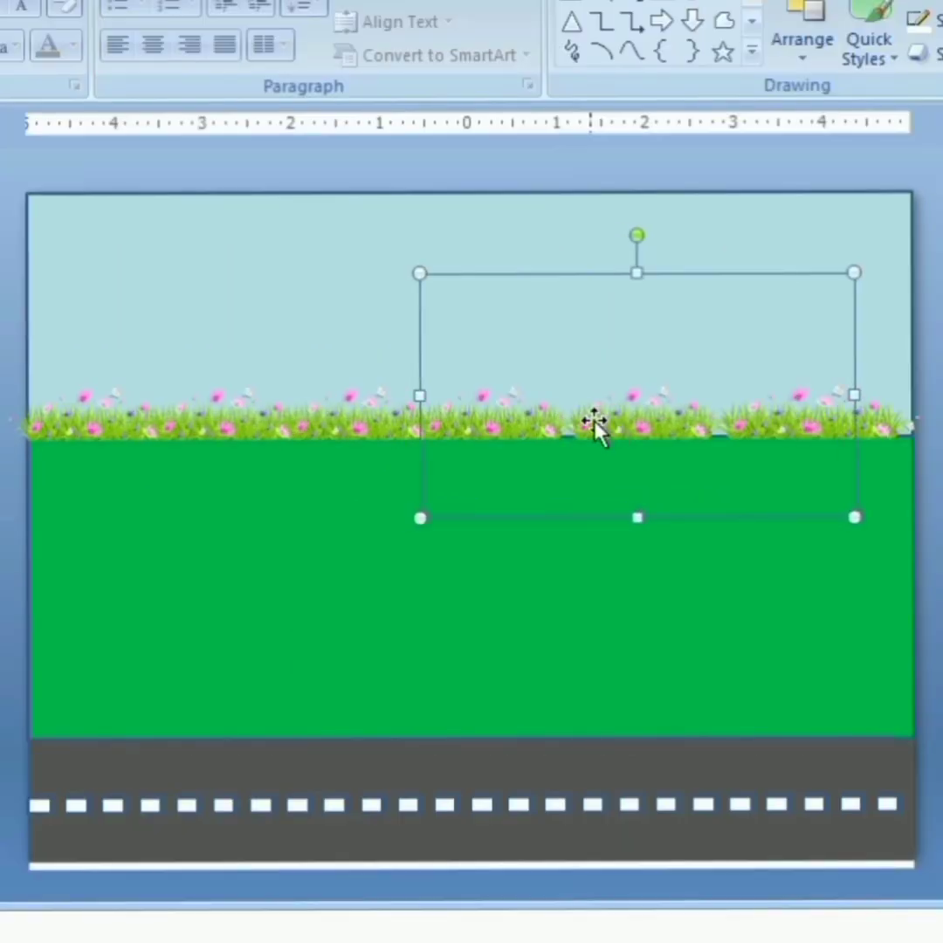
click(939, 577)
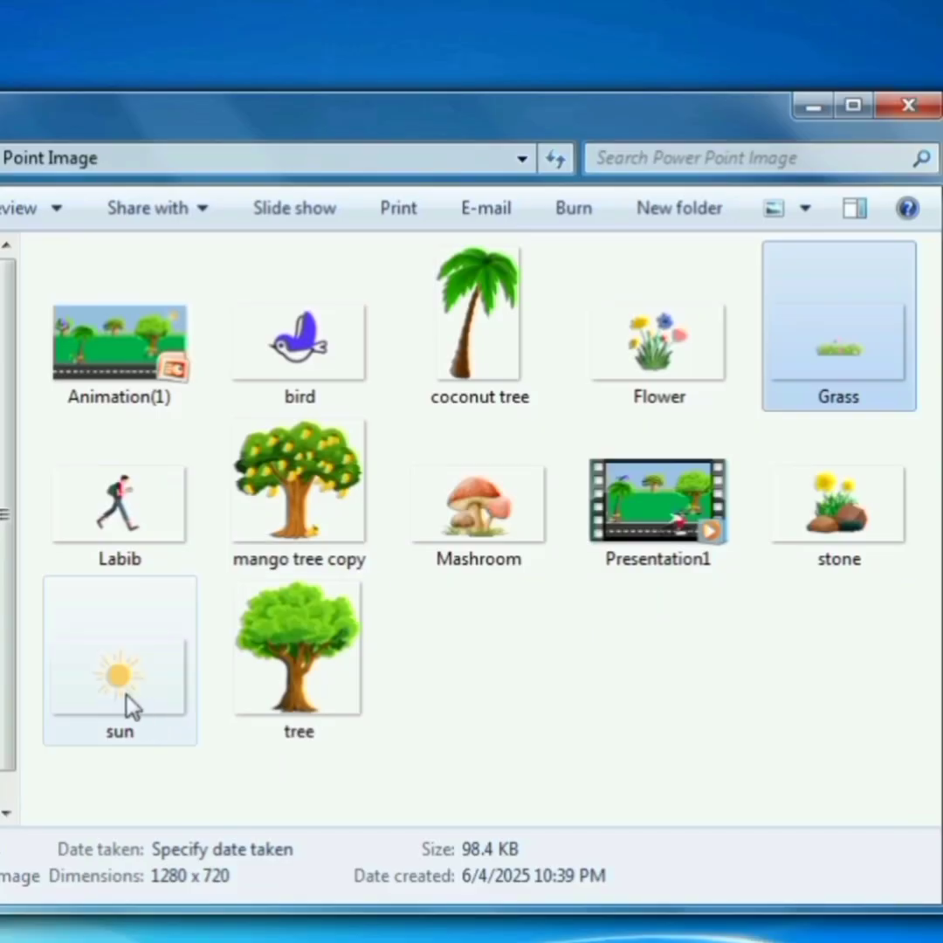
- Copy the sun picture from the image folder onto the slide, shrink it and place it in the sky's upper right corner
right_click(124, 694)
click(201, 595)
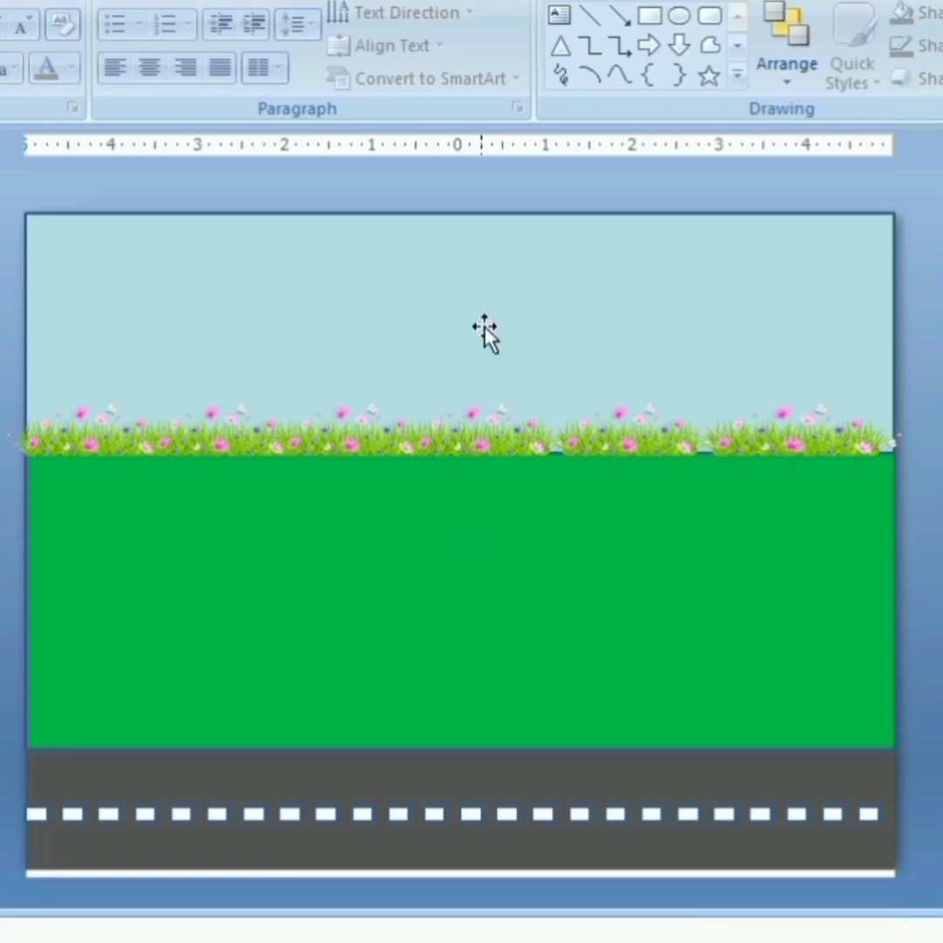
right_click(484, 332)
click(570, 412)
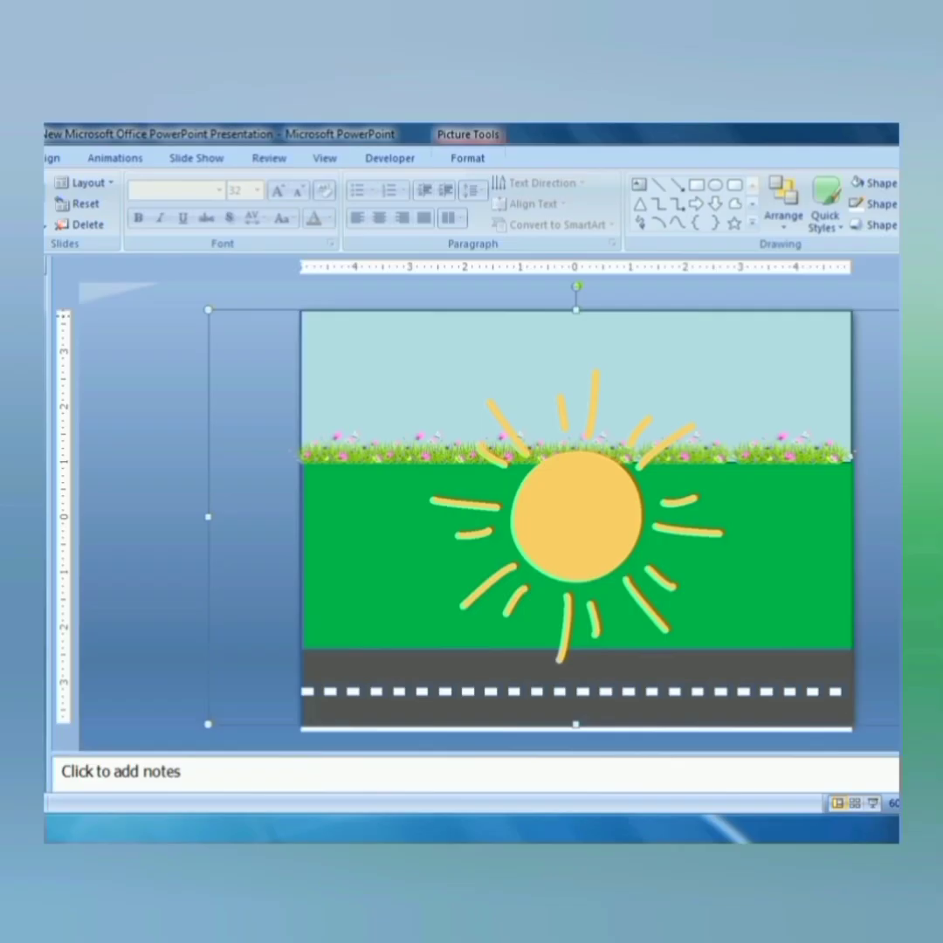
drag(942, 310, 351, 592)
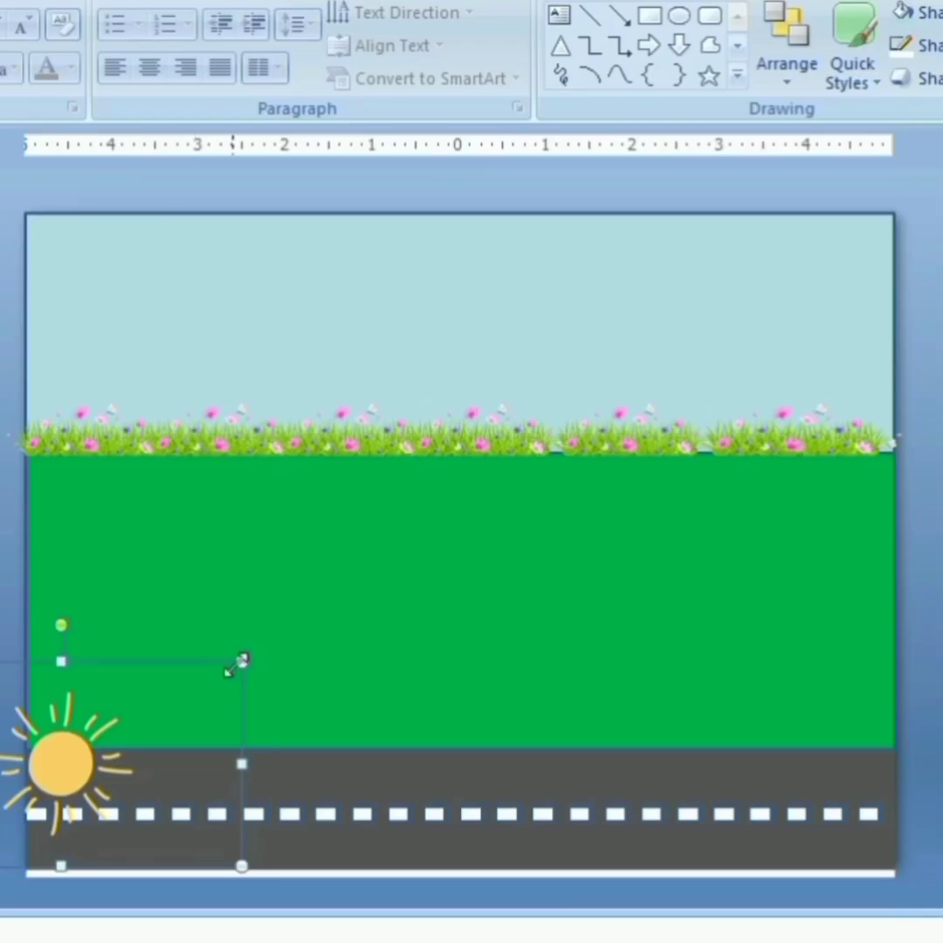
drag(237, 664, 94, 717)
drag(101, 789, 857, 299)
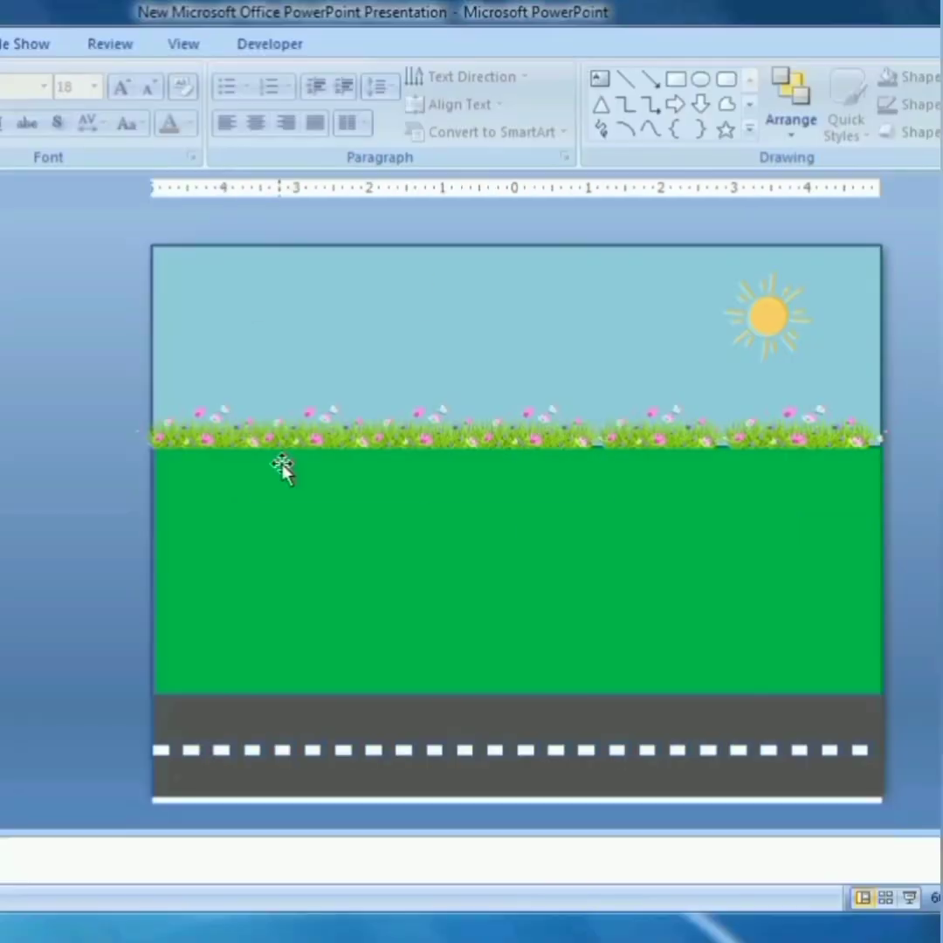
- Paste the green tree picture, resize it and stand it on the grass near the slide's left side
right_click(284, 466)
click(367, 538)
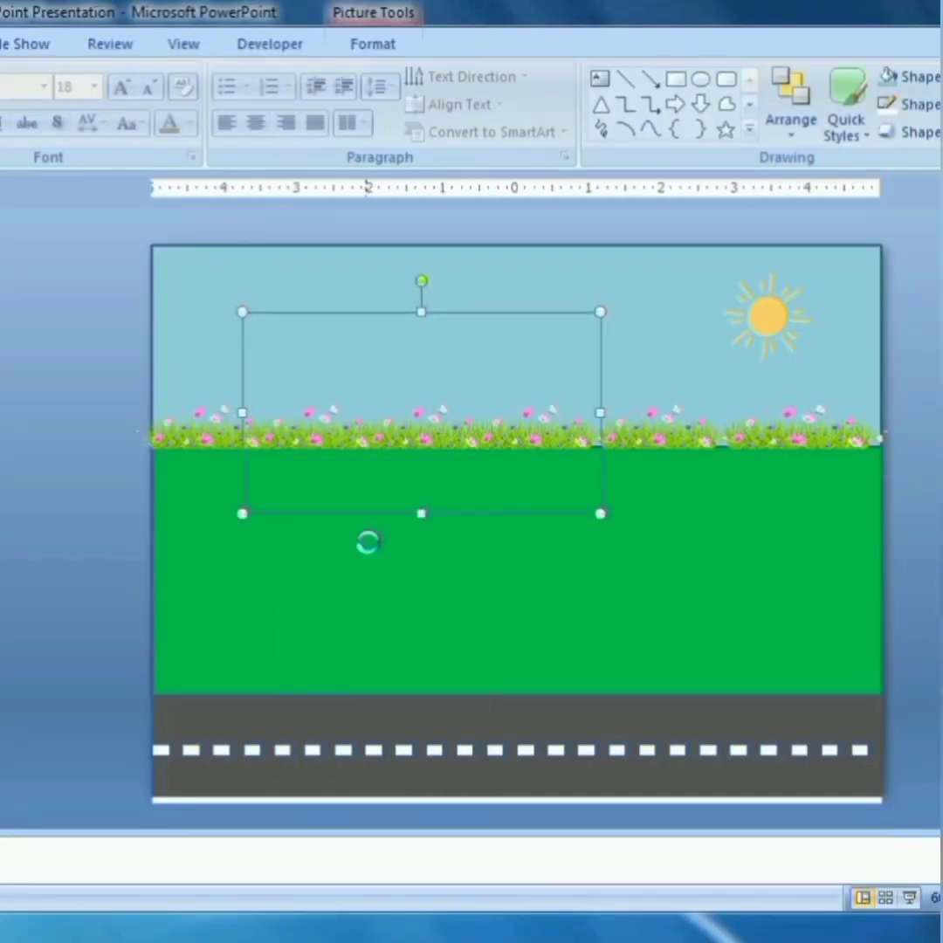
drag(275, 479, 300, 447)
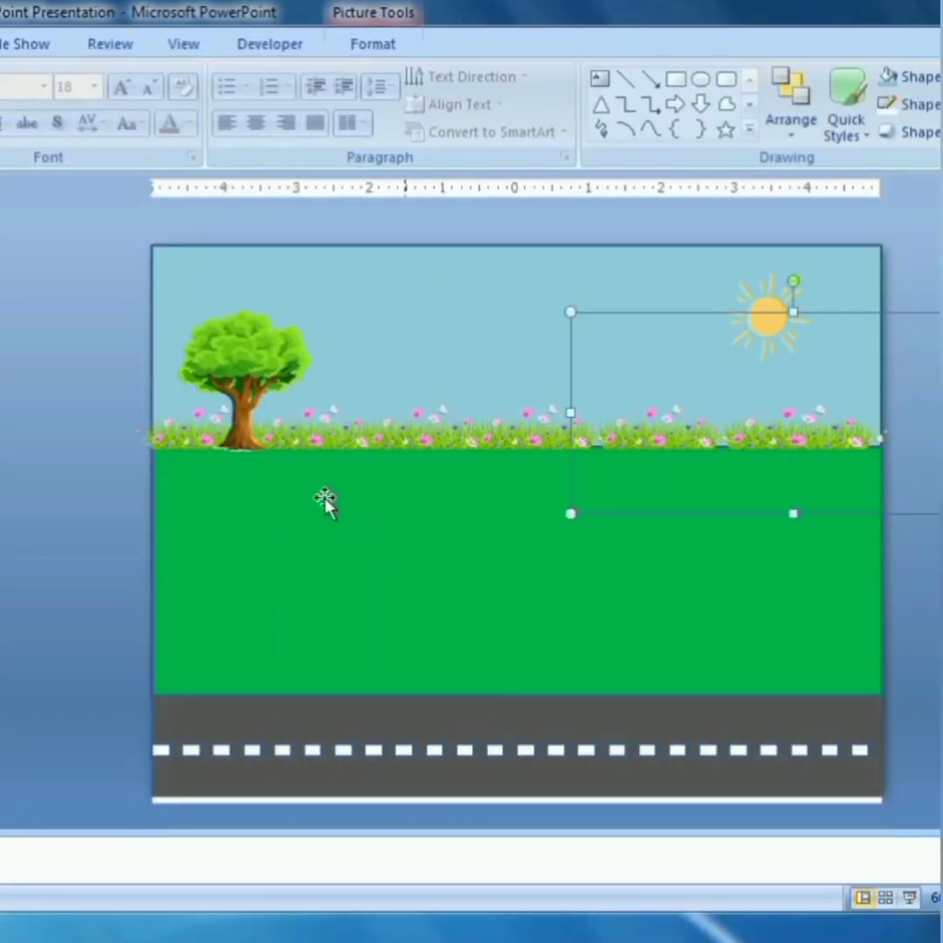
drag(234, 422, 285, 411)
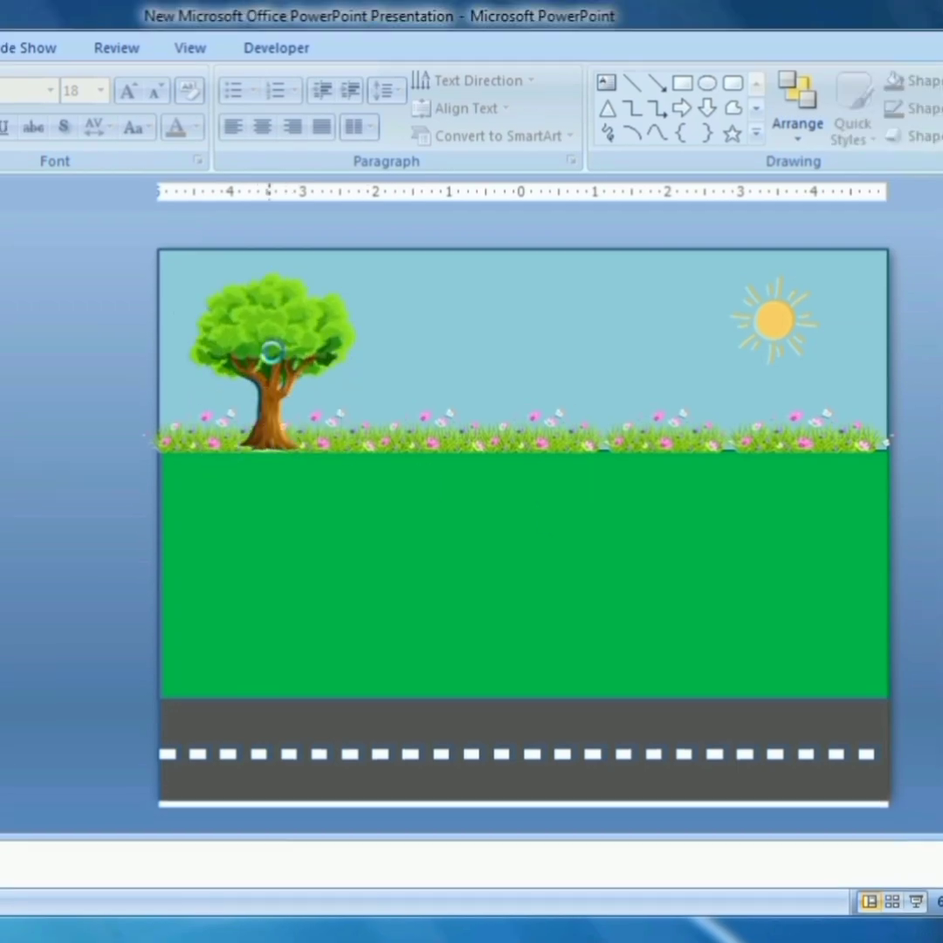
- Place the bird picture over the green tree's crown and enlarge the tree slightly
drag(527, 392, 314, 384)
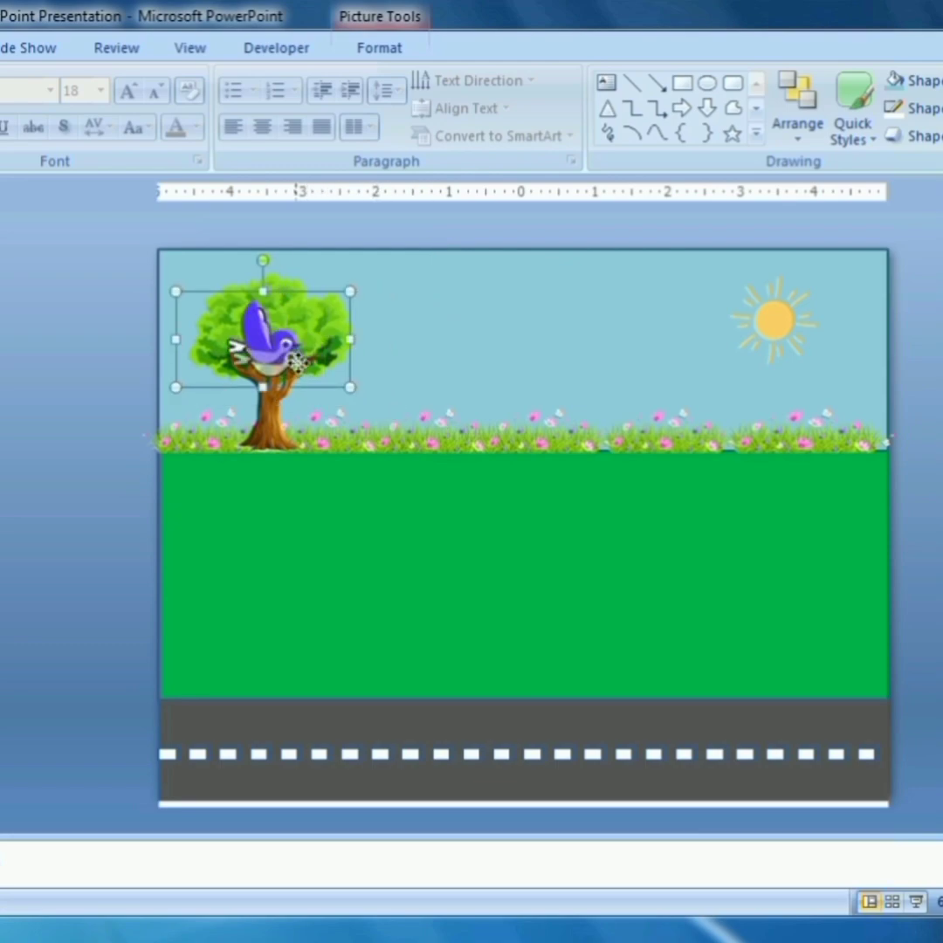
click(285, 419)
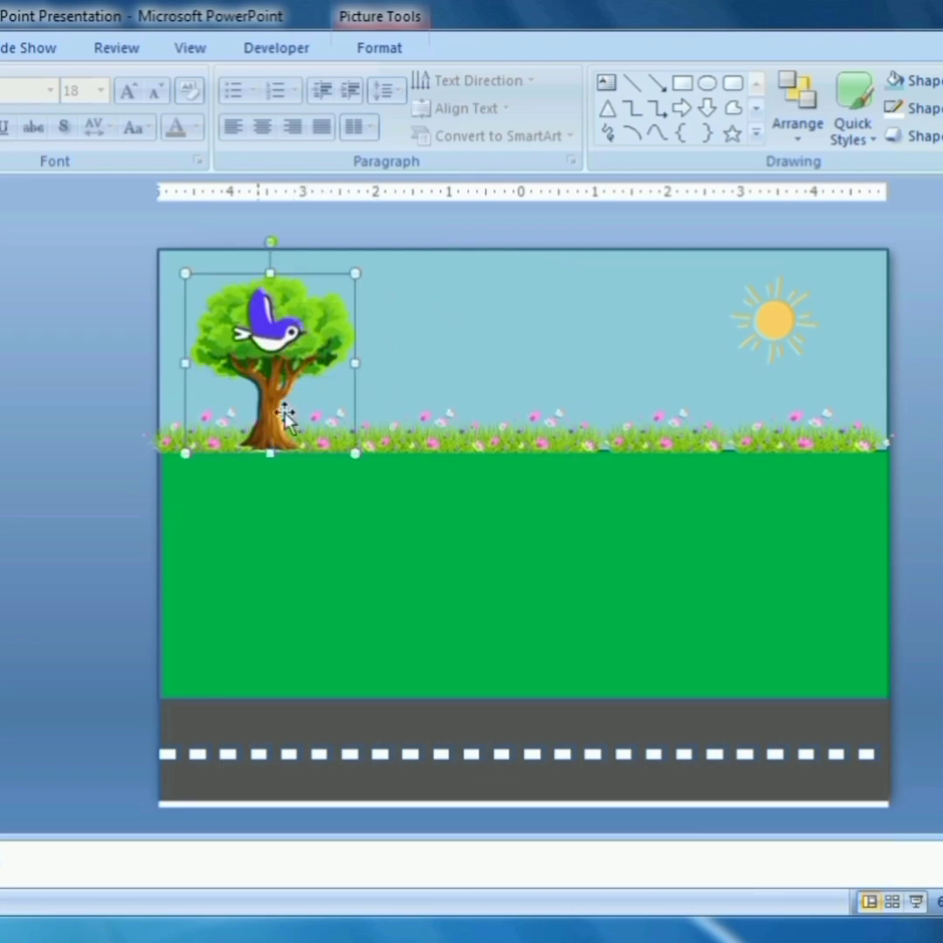
drag(356, 273, 363, 265)
click(89, 441)
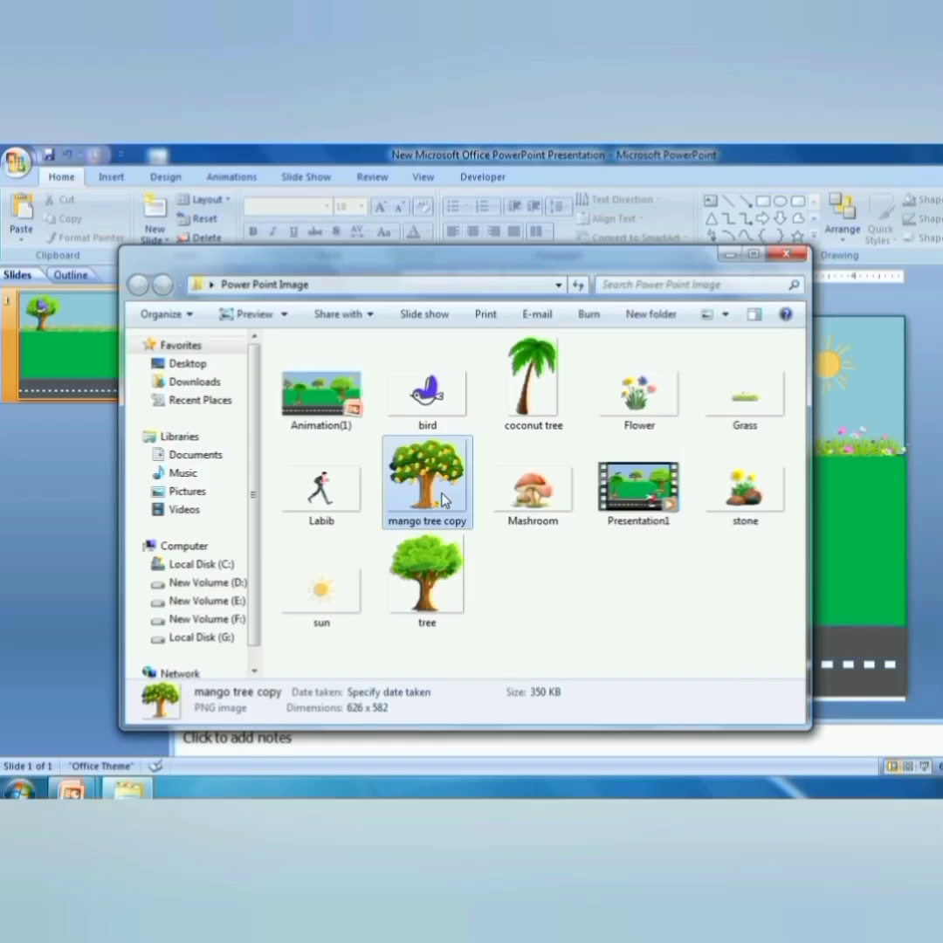
- Copy the mango tree picture from the image folder onto the slide and stand it on the grass near the middle
right_click(444, 500)
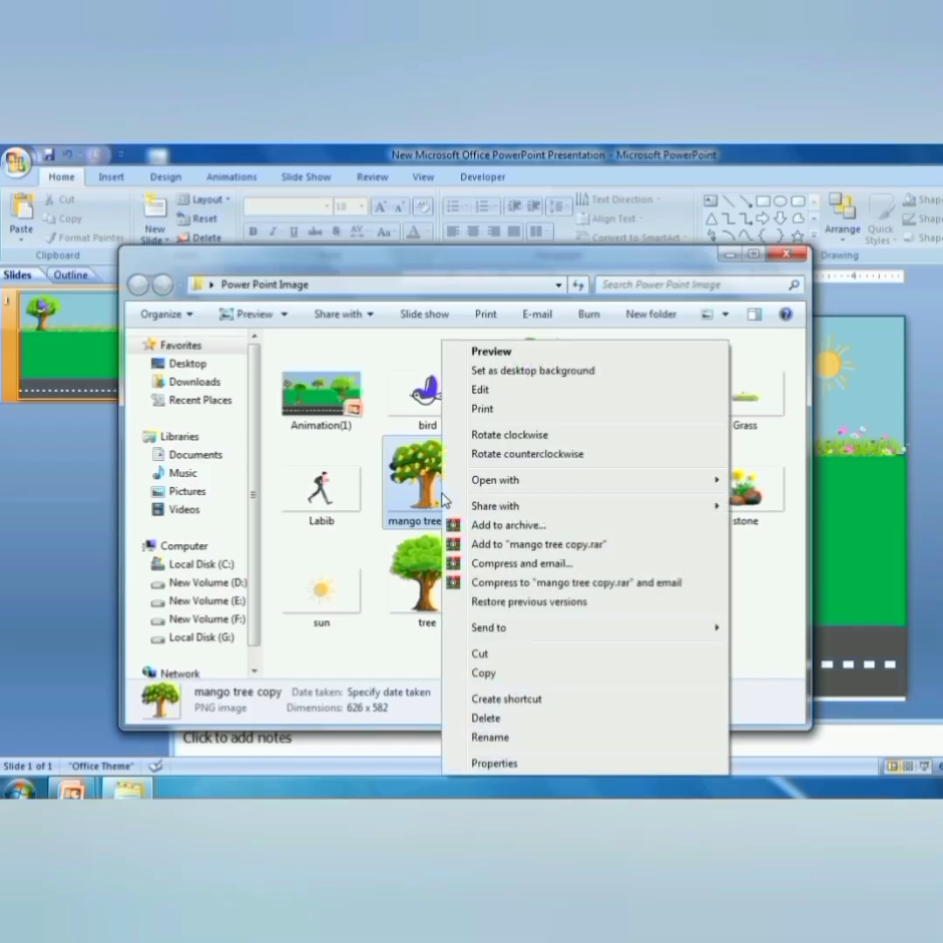
click(483, 672)
click(729, 253)
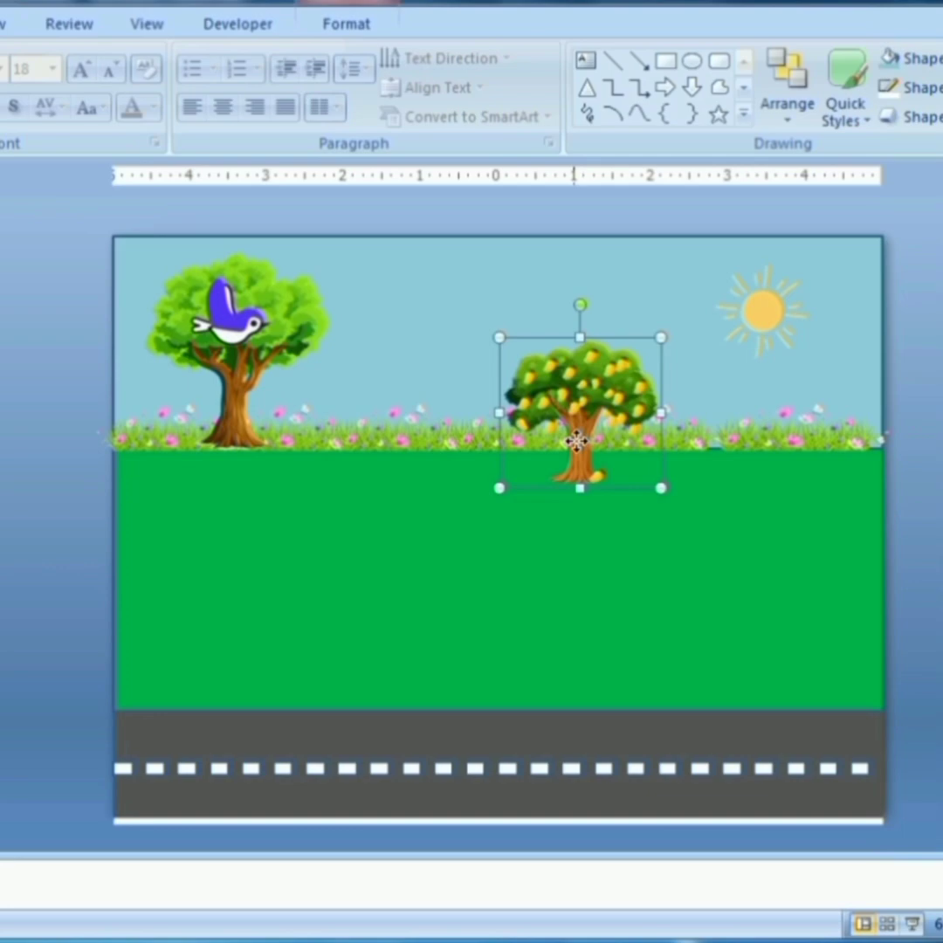
drag(576, 440, 469, 410)
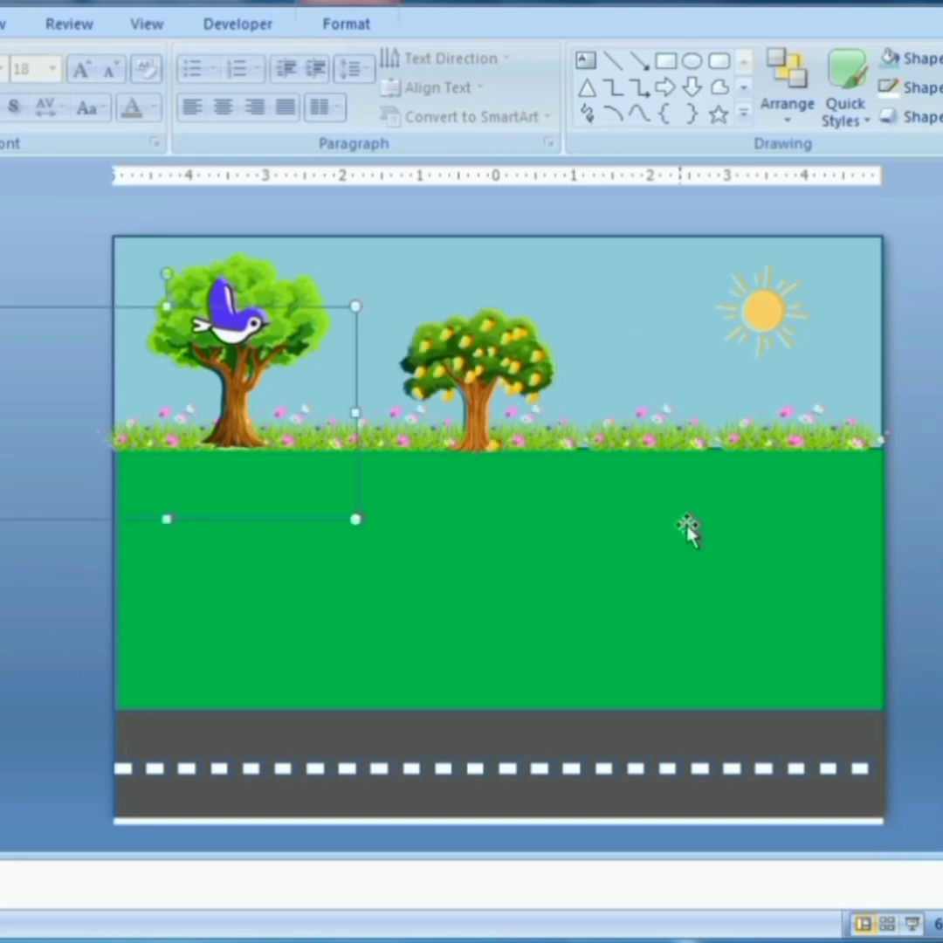
click(931, 391)
click(462, 224)
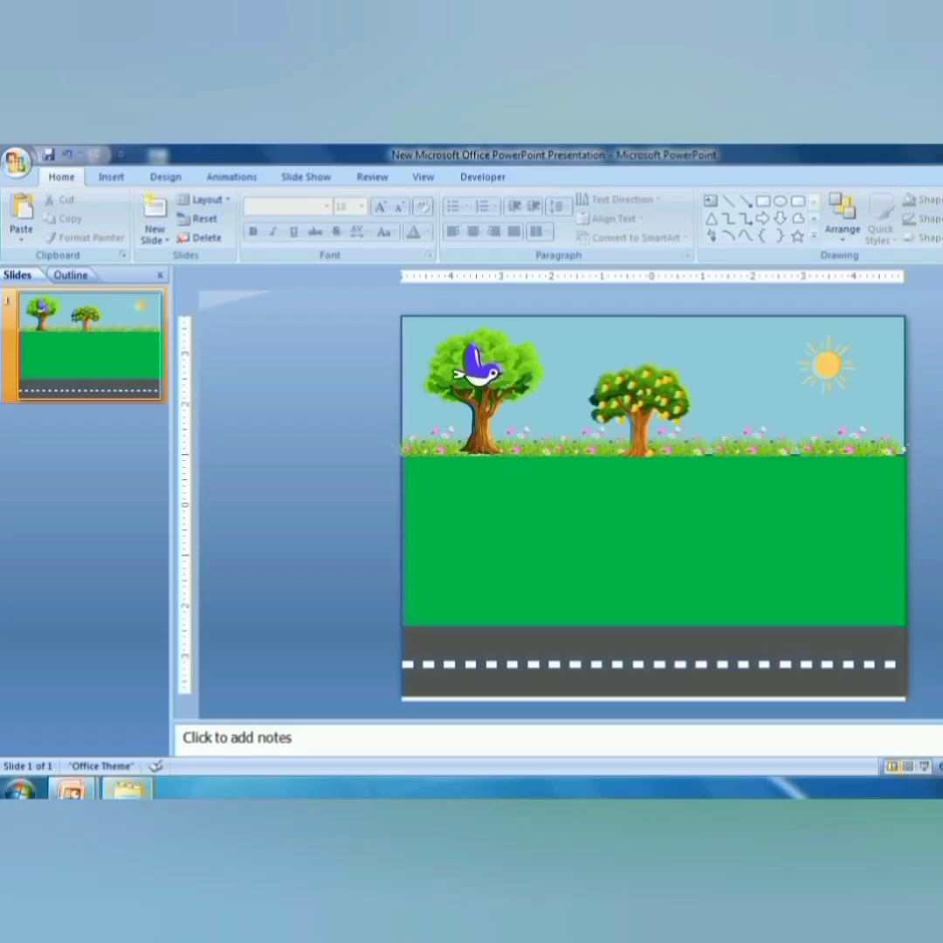
- Copy the coconut tree picture from the Power Point Image folder and switch back to the new PowerPoint presentation
click(127, 789)
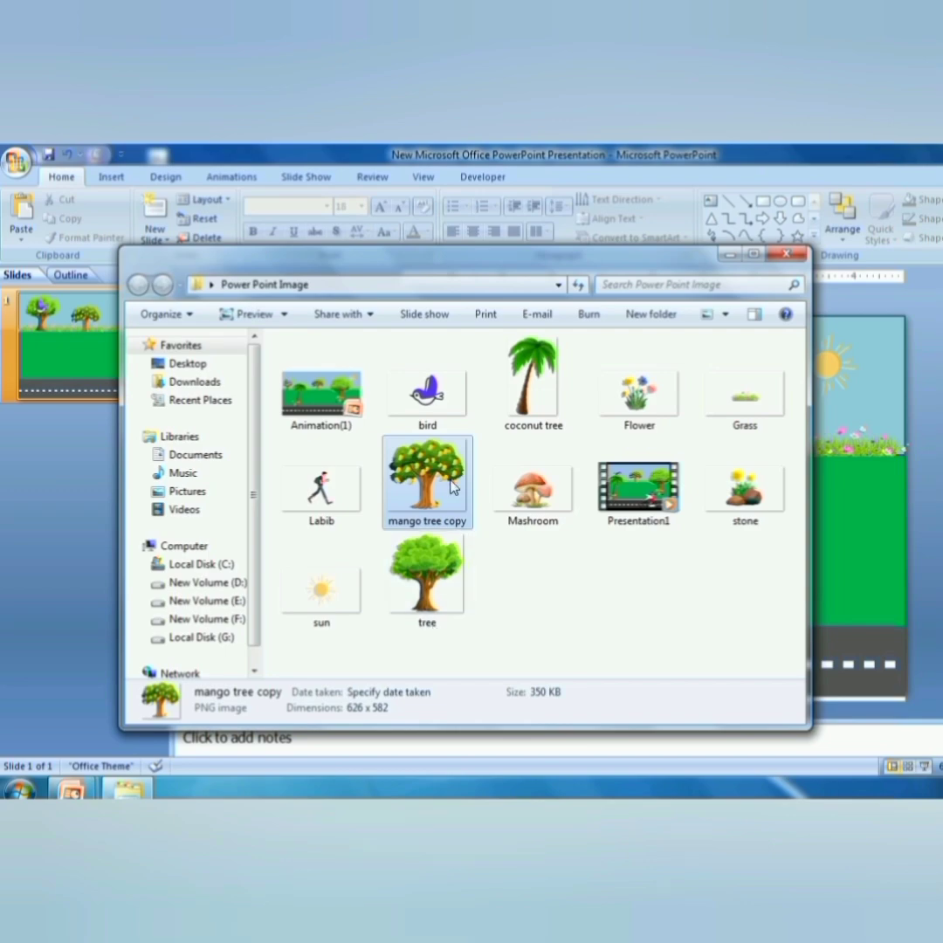
click(538, 410)
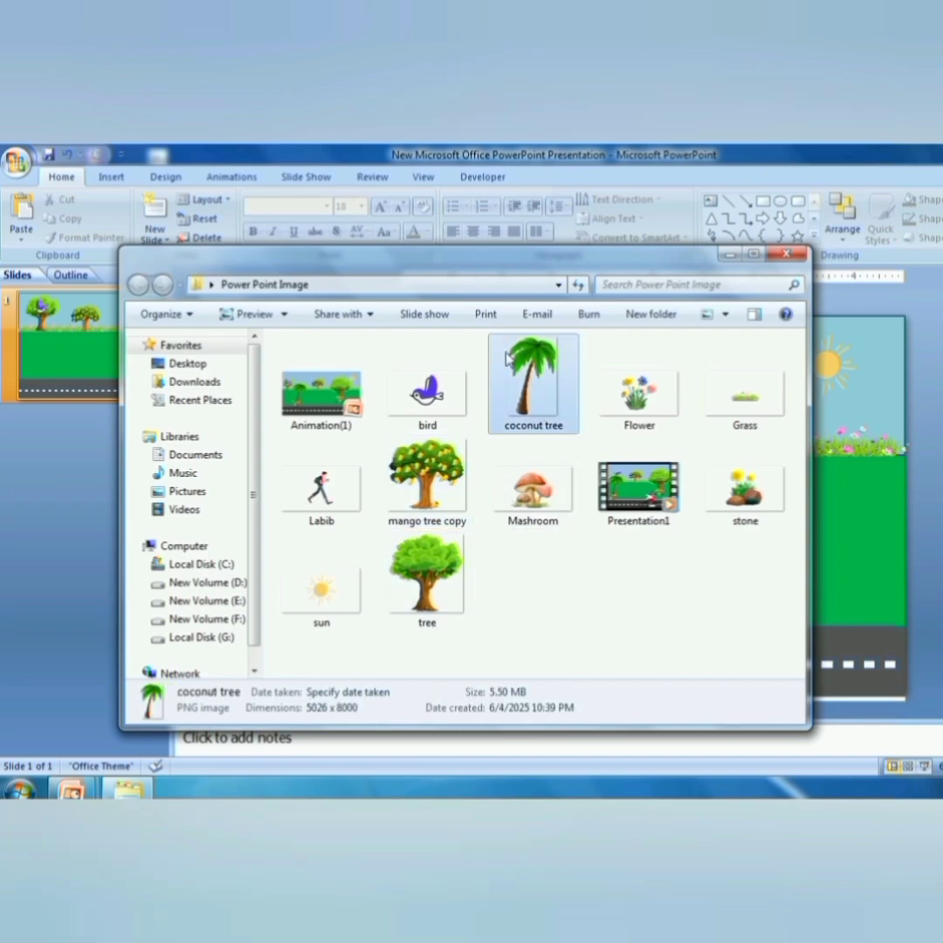
right_click(512, 377)
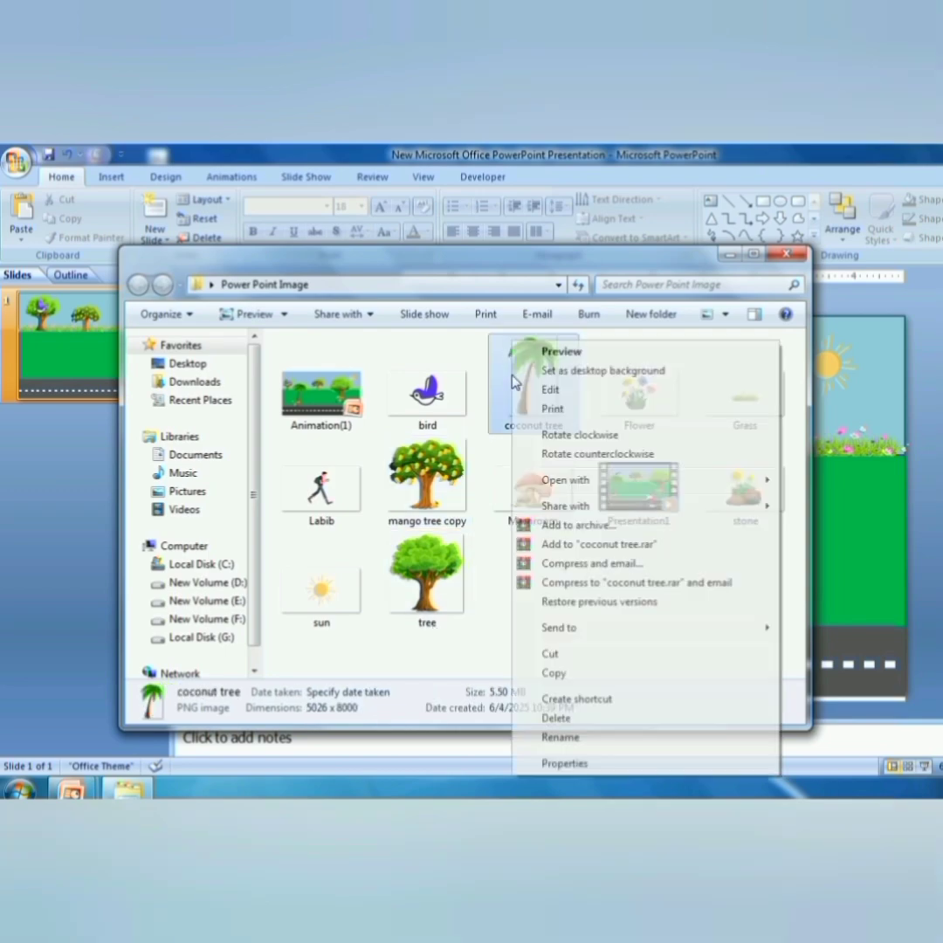
click(558, 670)
click(87, 792)
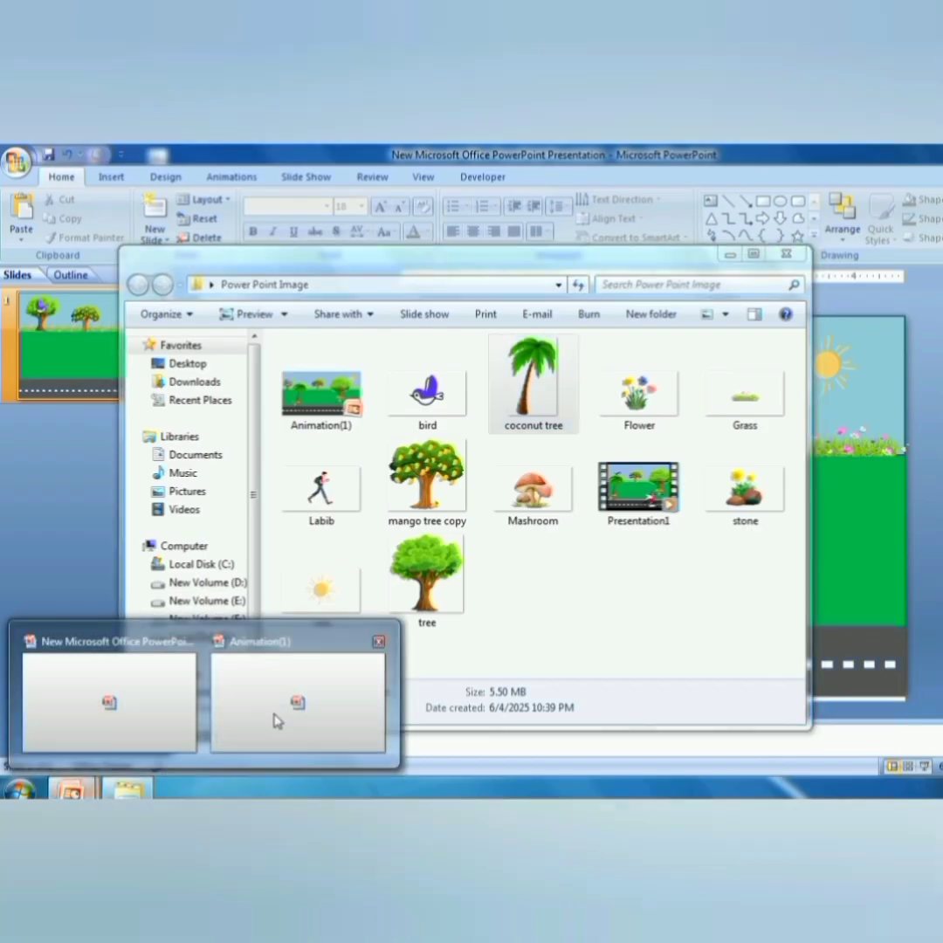
click(112, 702)
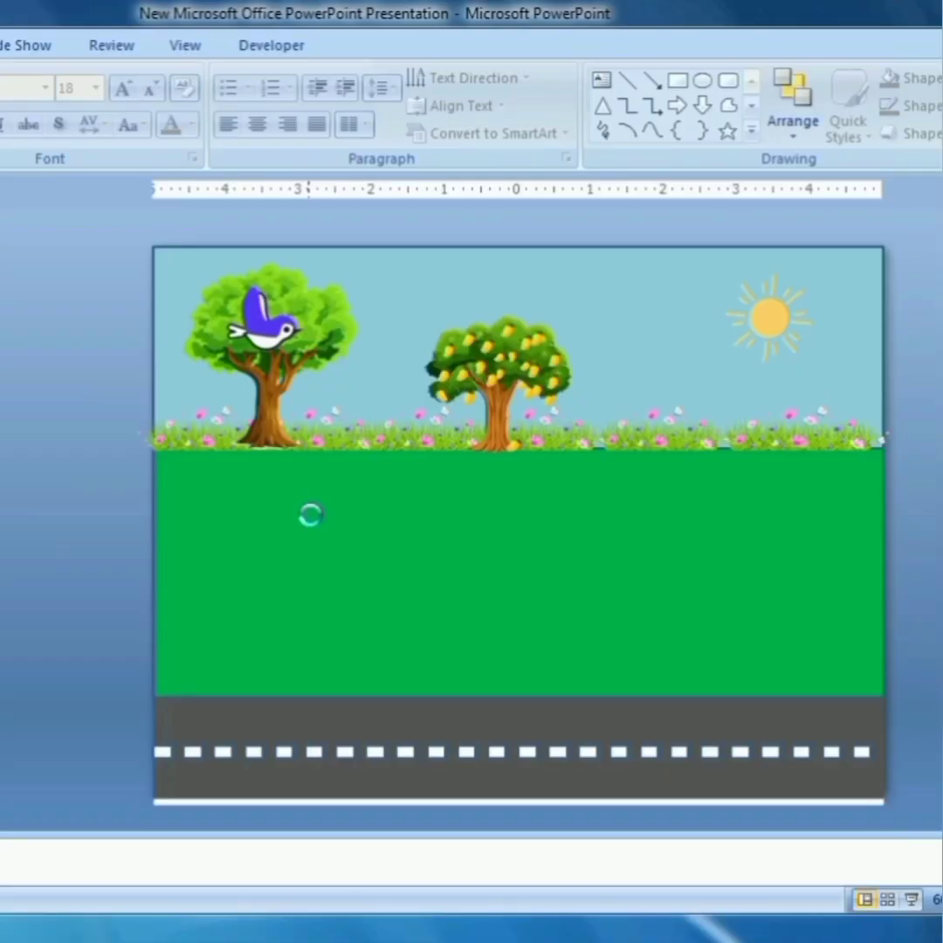
- Stand the coconut tree at the road's upper edge, enlarge it slightly, and shift the mango tree a little to the right
drag(319, 563, 277, 586)
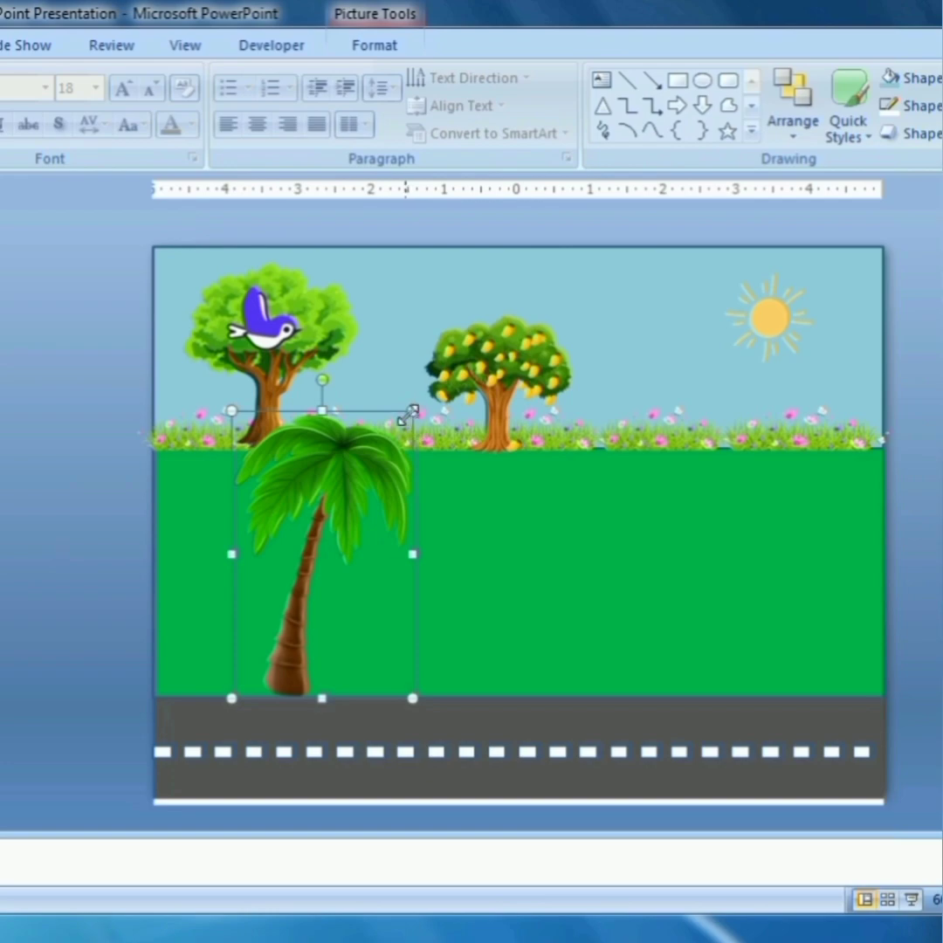
drag(410, 411, 433, 377)
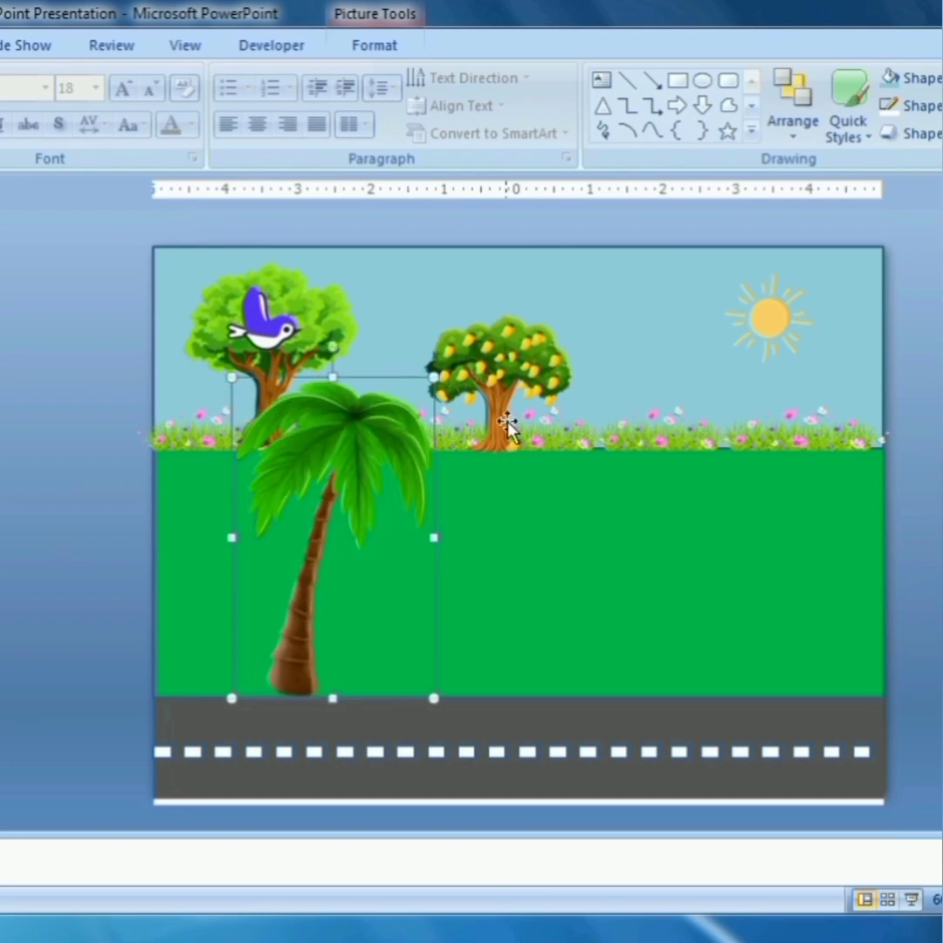
click(498, 378)
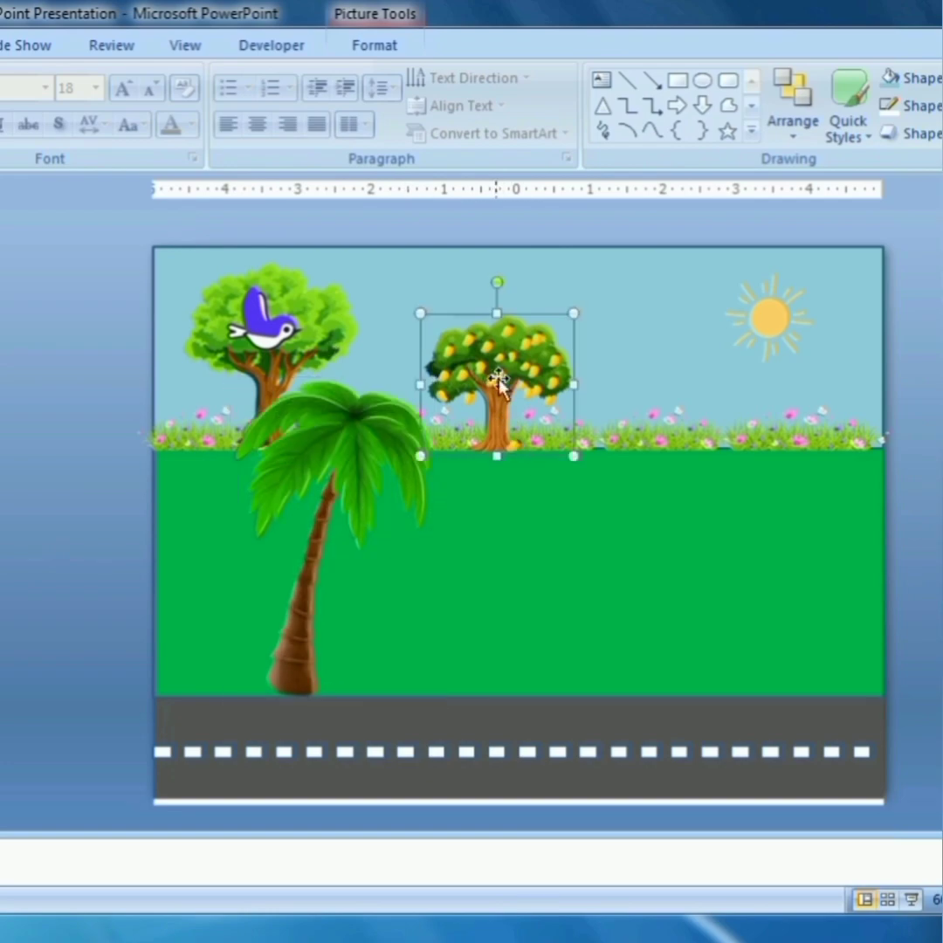
drag(499, 379, 534, 379)
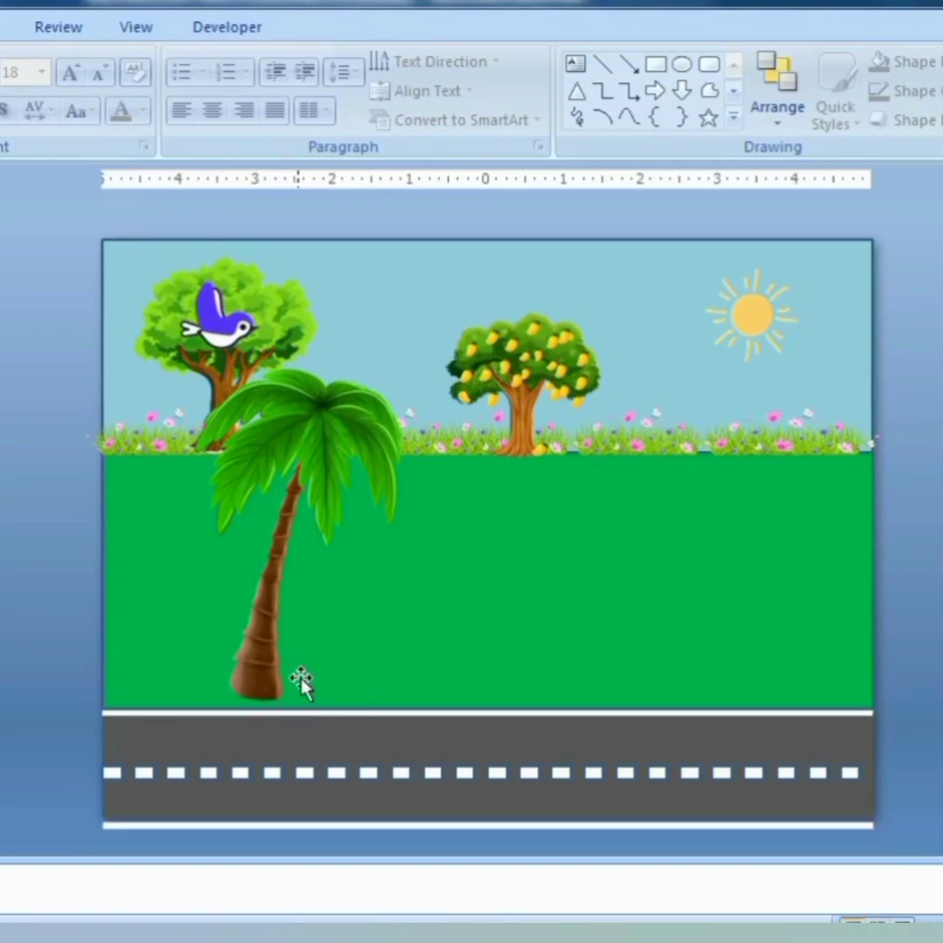
- Nudge the coconut tree up slightly, paste the flower picture, and position it at the base of the trunk
click(258, 687)
key(Up)
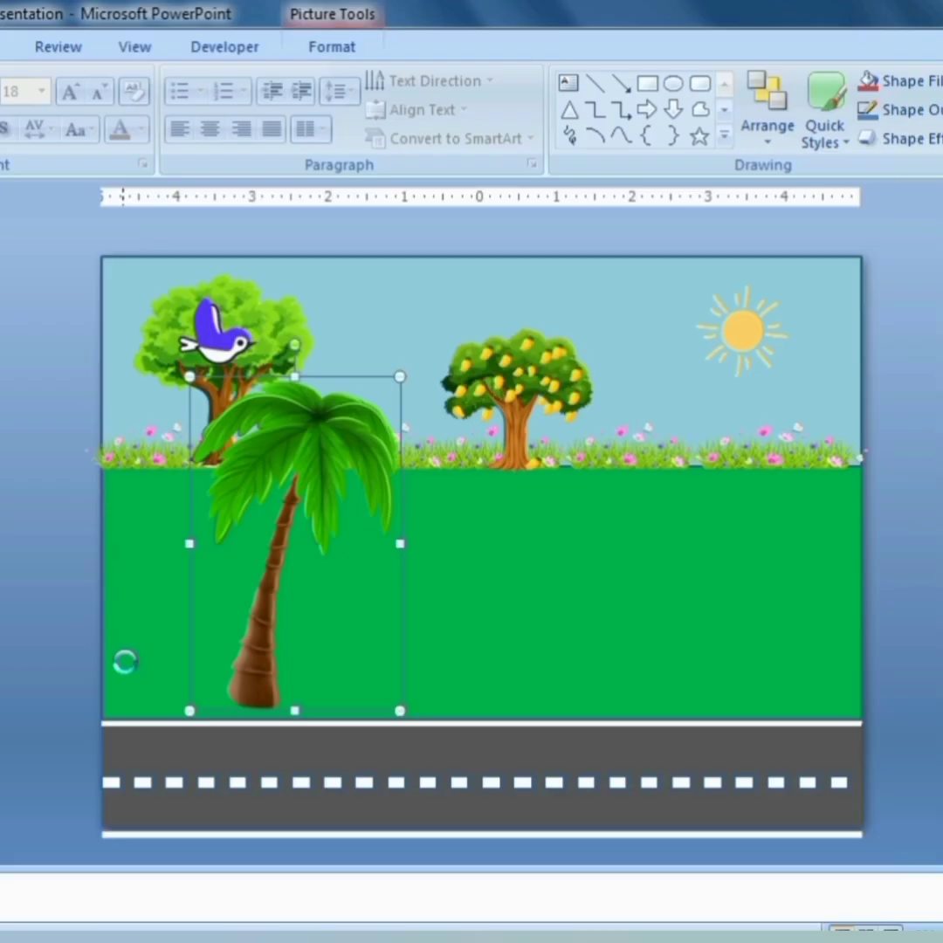
key(ctrl+v)
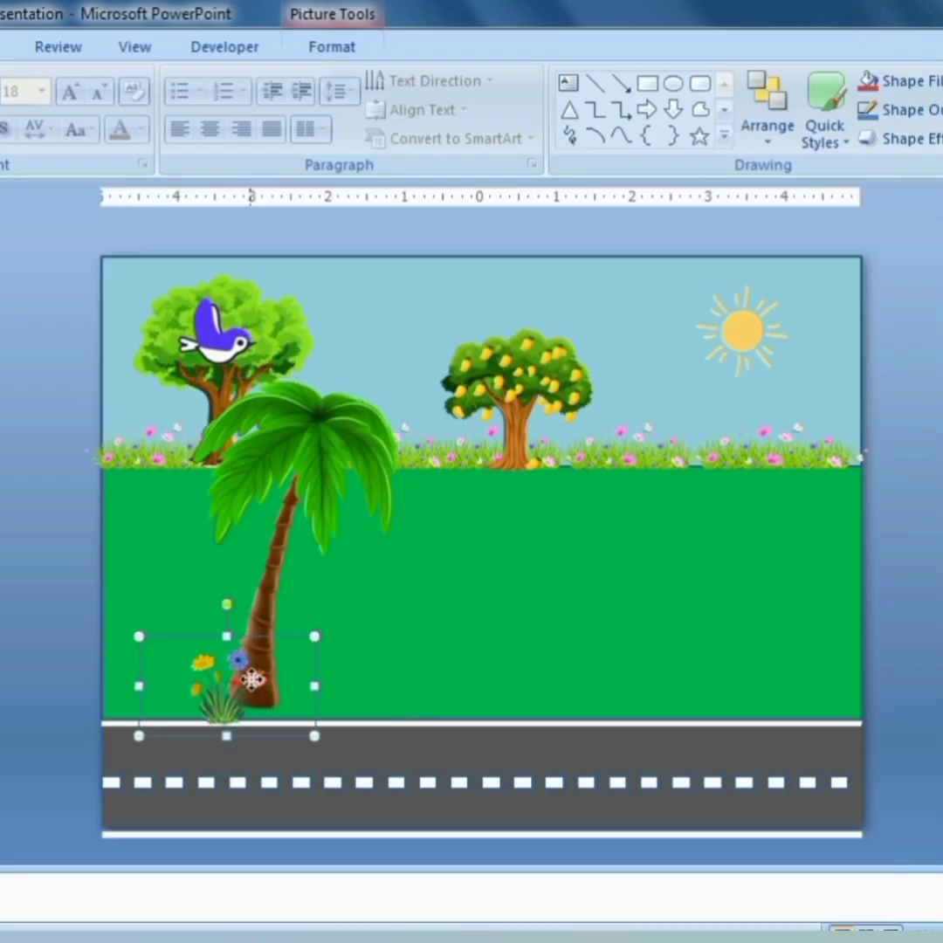
key(Down)
key(Right)
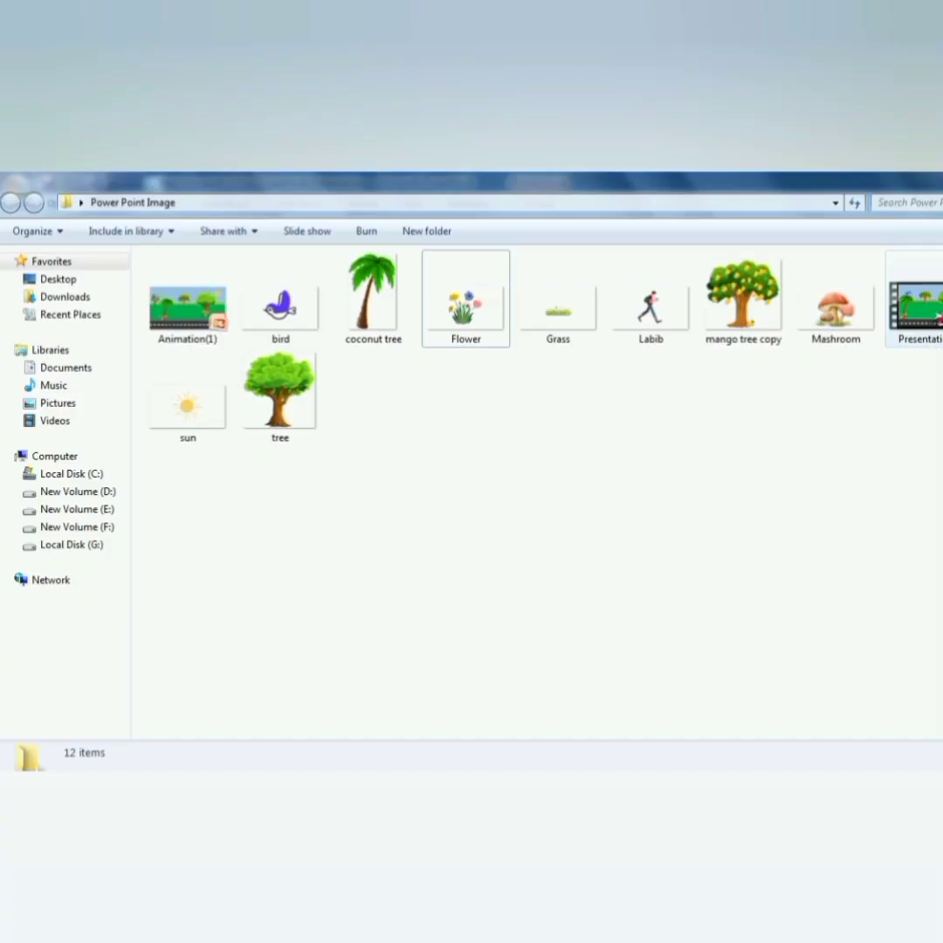
- Copy the stone picture from the image folder onto the slide, shrink it, and set it at the coconut tree's base
right_click(855, 316)
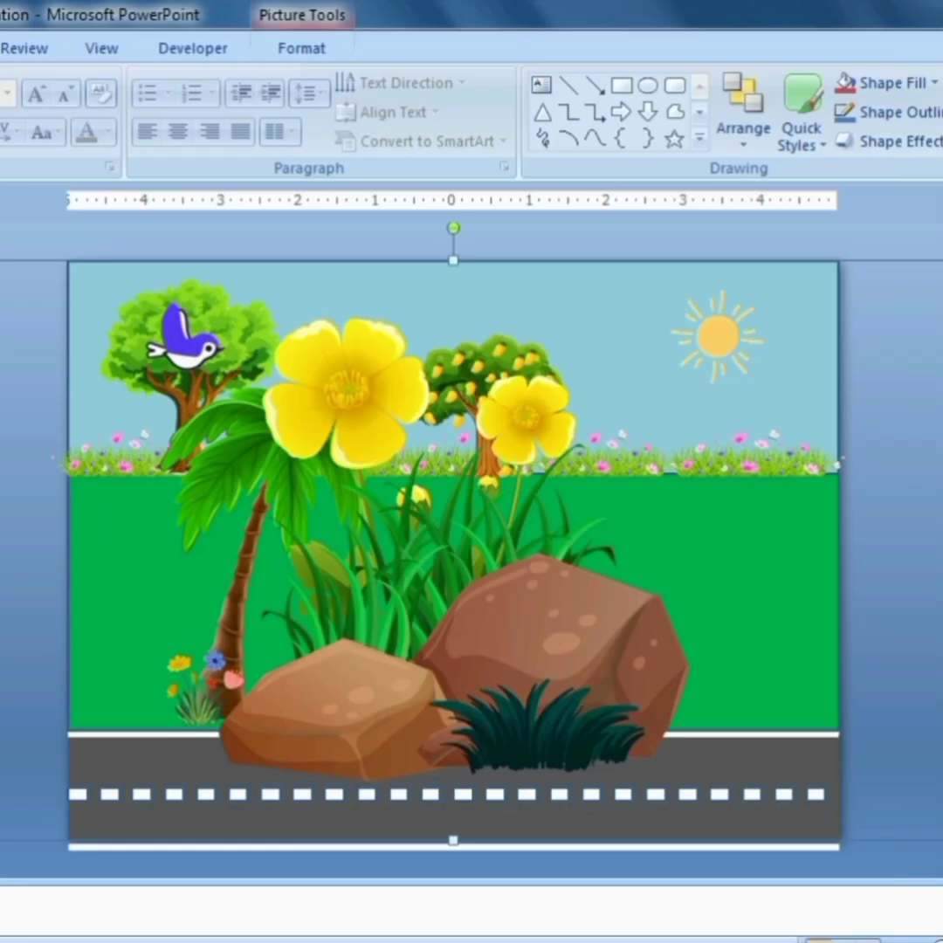
drag(0, 260, 528, 710)
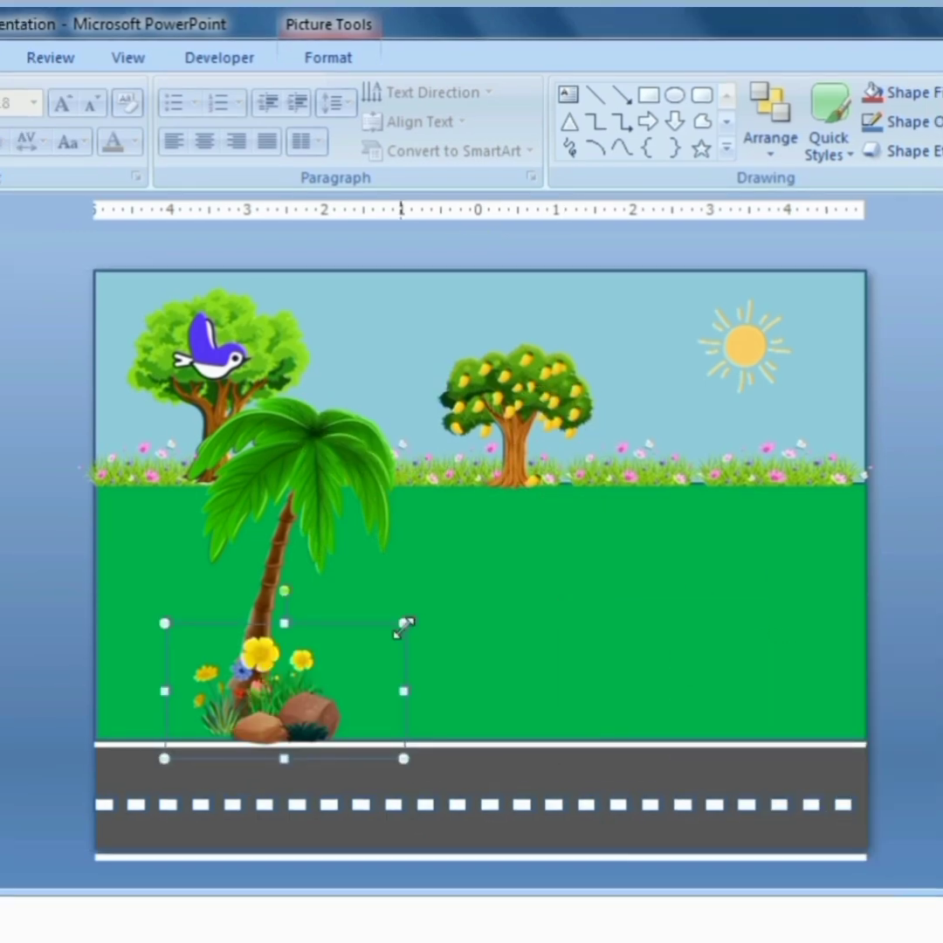
drag(404, 626, 363, 646)
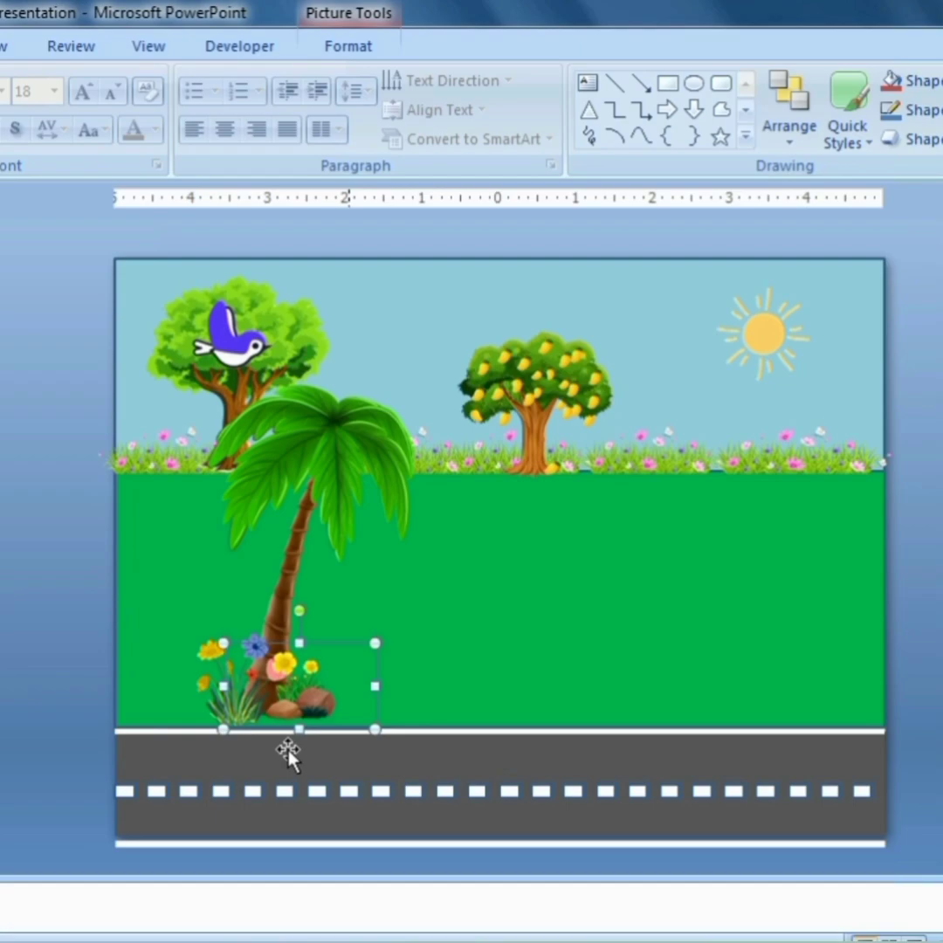
- Copy the Mashroom picture from the Power Point Image folder and paste it onto the slide
click(206, 668)
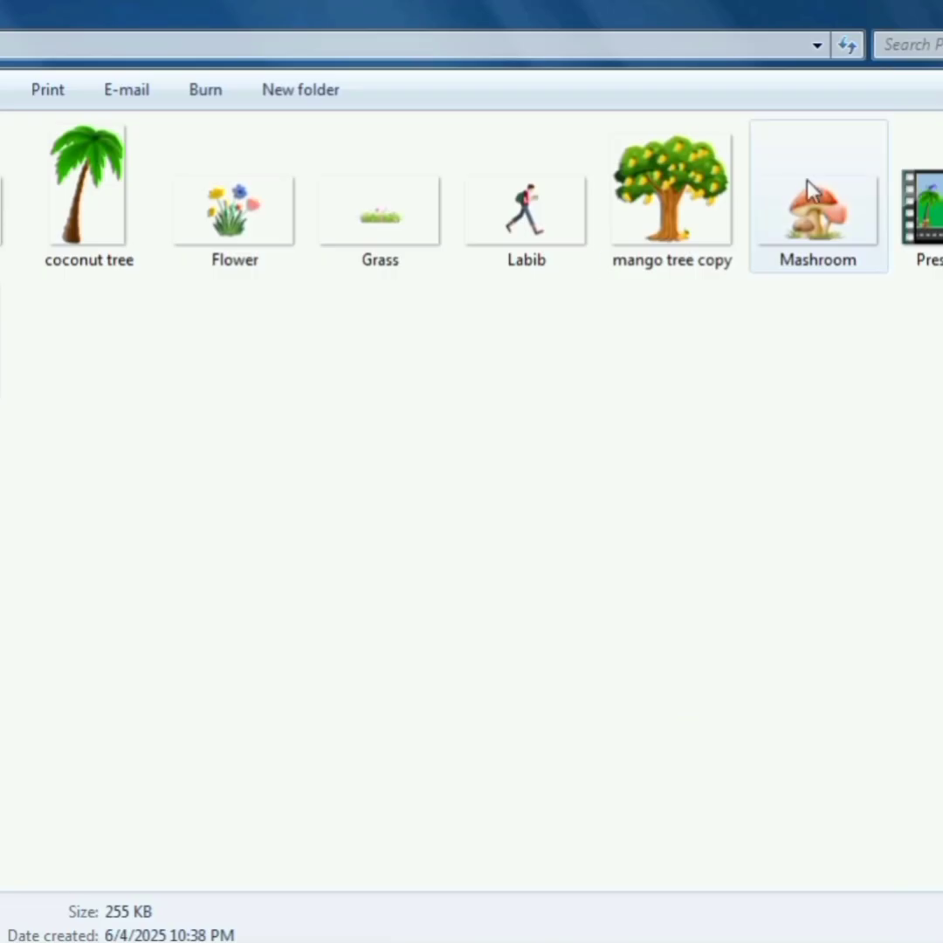
click(805, 197)
right_click(805, 198)
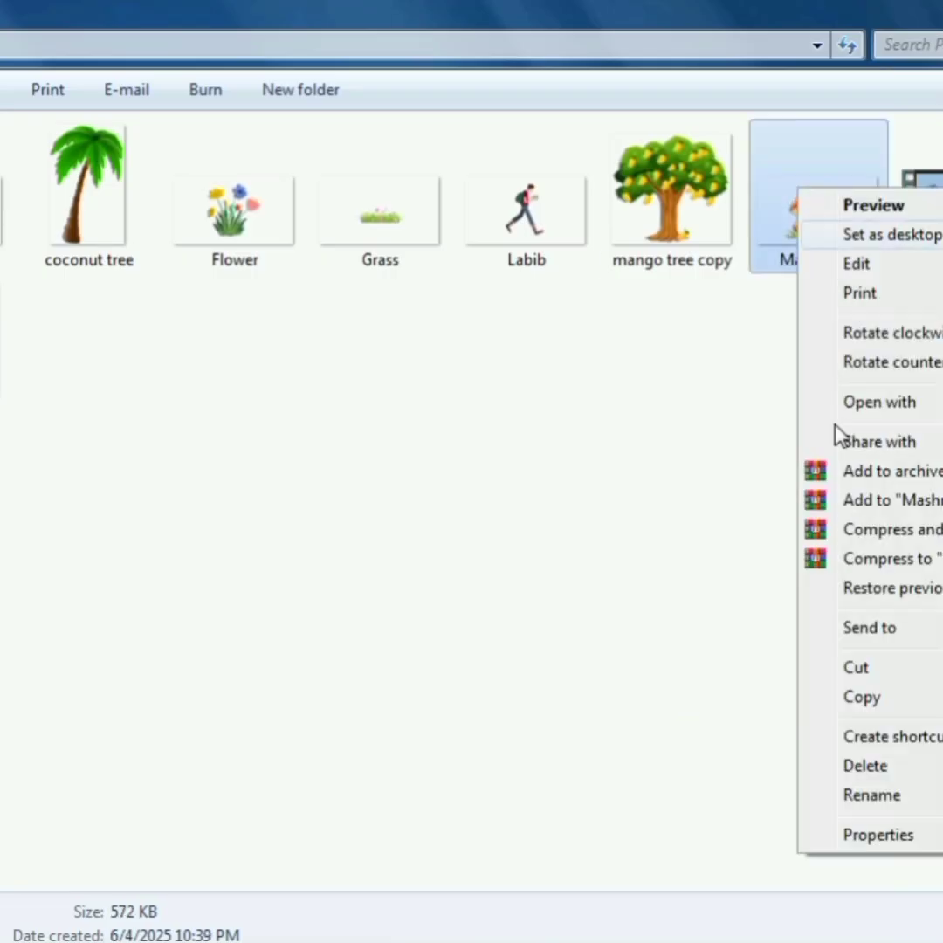
click(850, 679)
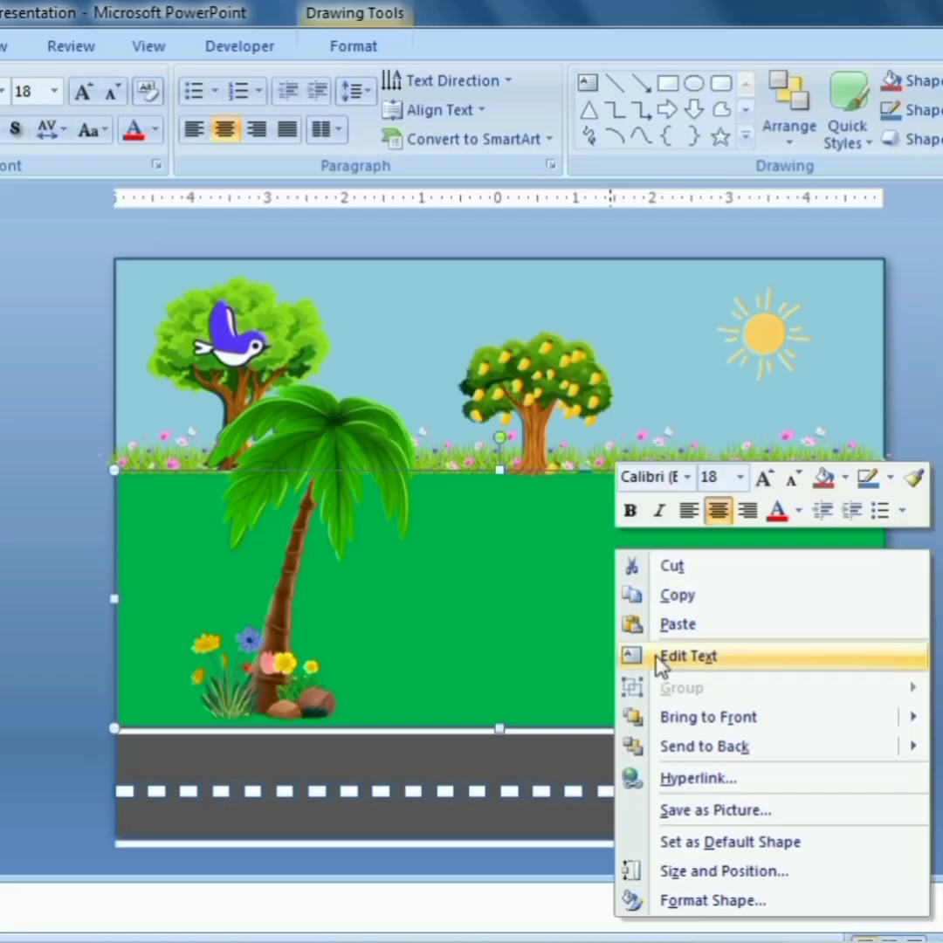
click(663, 630)
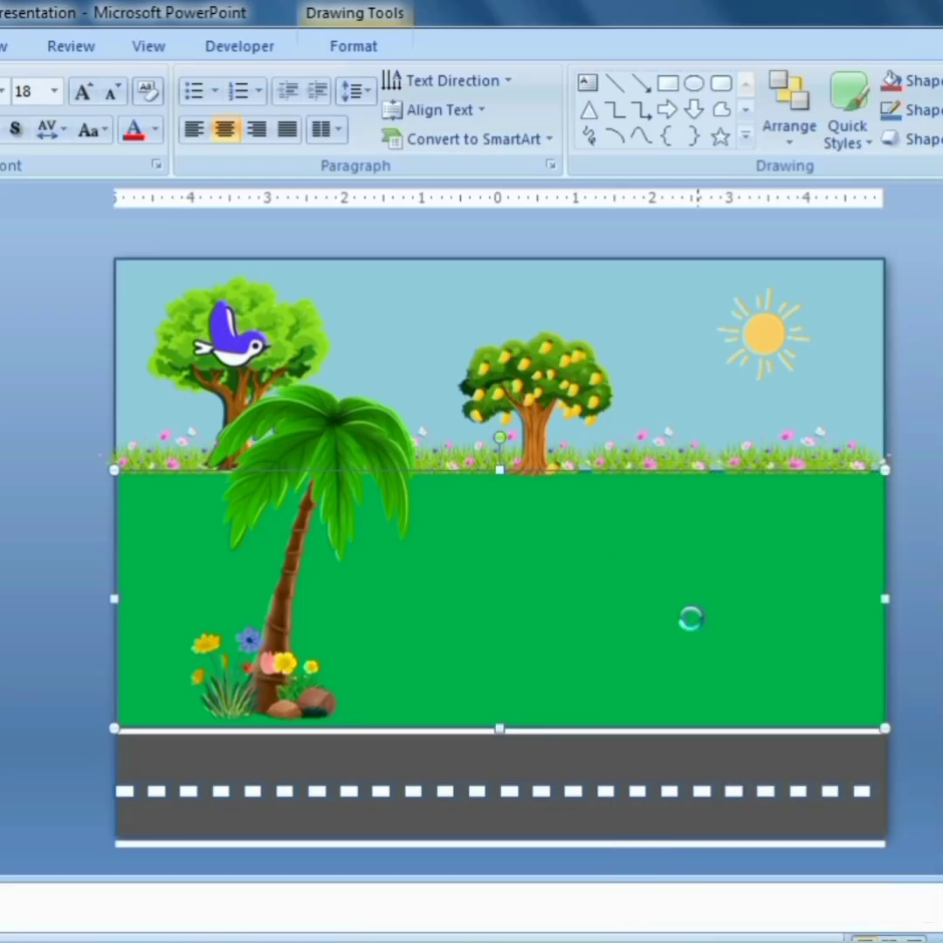
key(ctrl+v)
- Shrink the mushroom picture and place it in front of the coconut tree's trunk, between the flowers and stones
drag(131, 263, 523, 561)
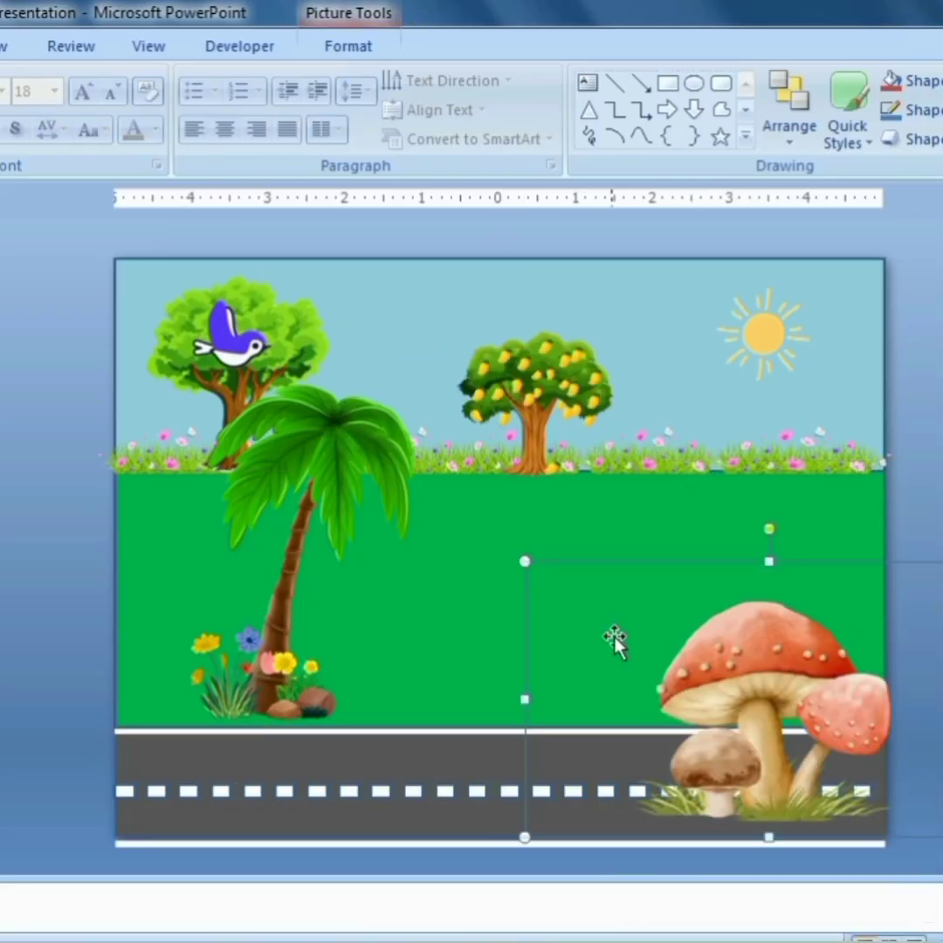
drag(662, 587, 509, 489)
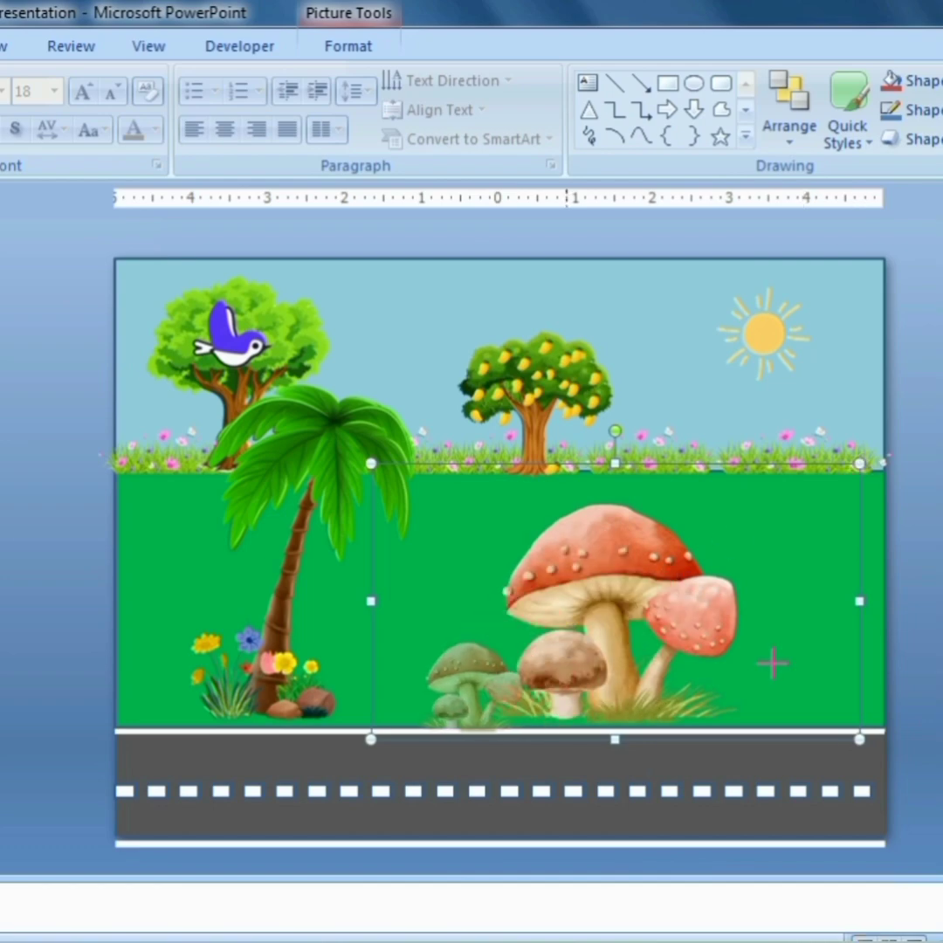
drag(772, 664, 529, 649)
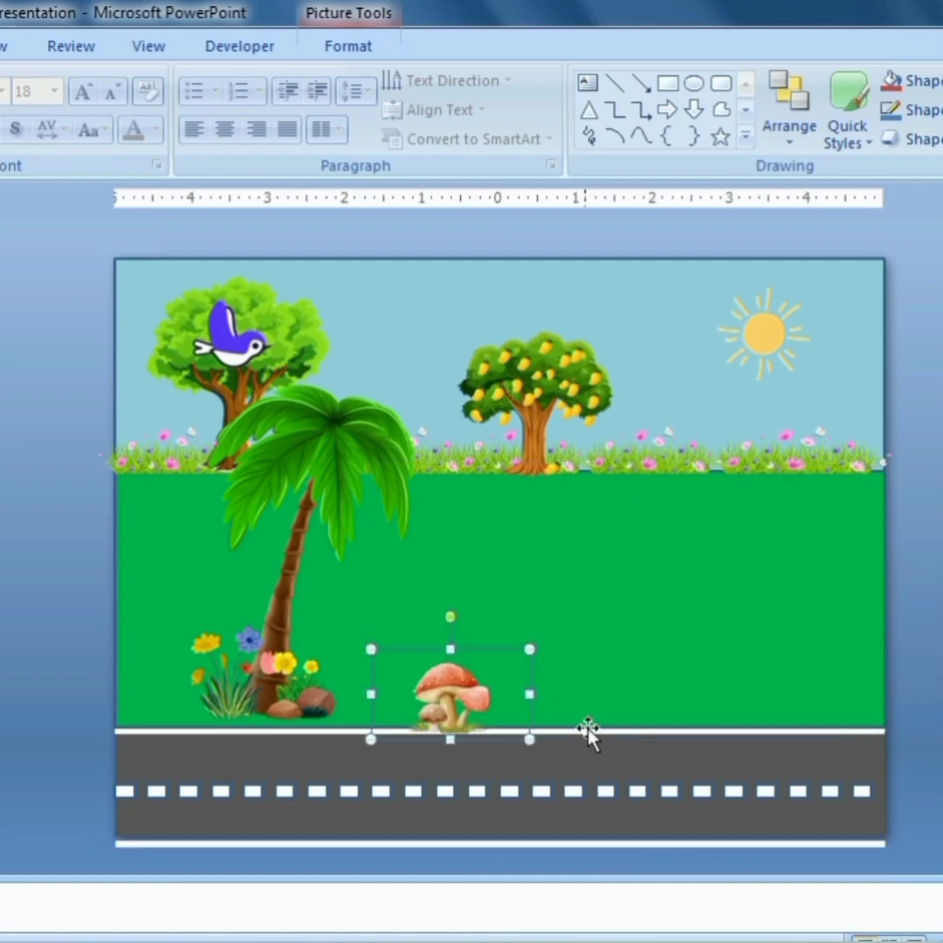
drag(461, 699, 268, 693)
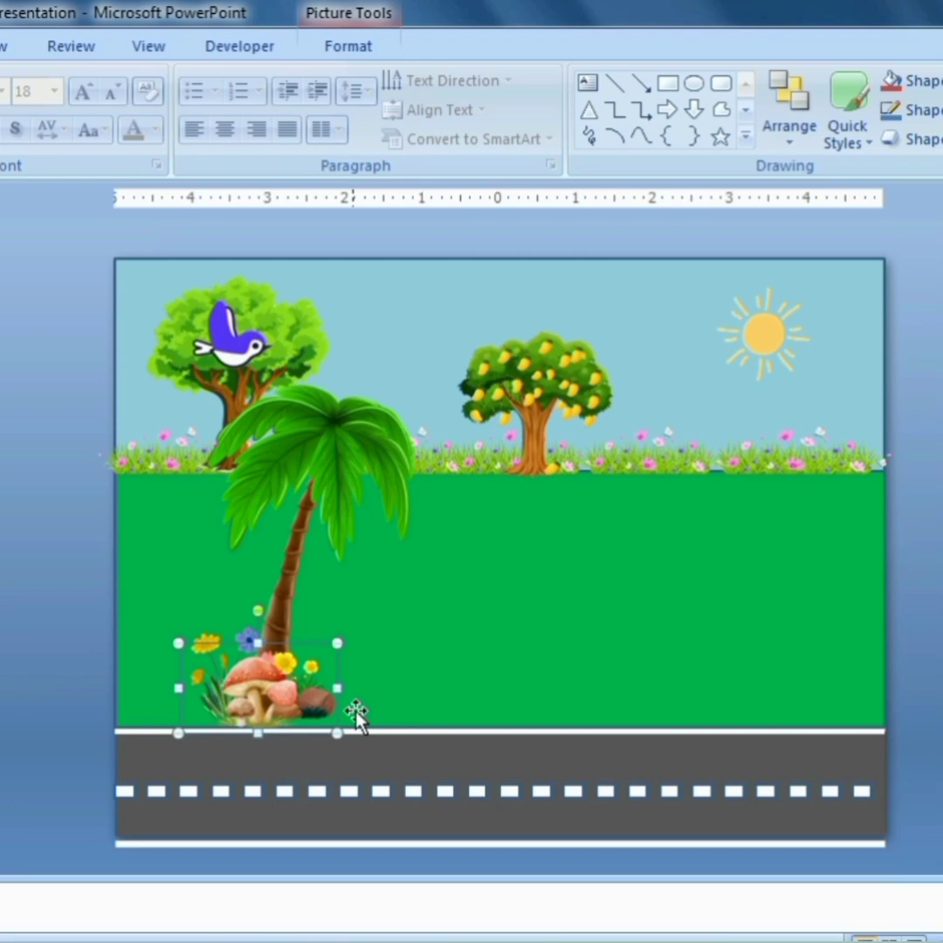
key(Right)
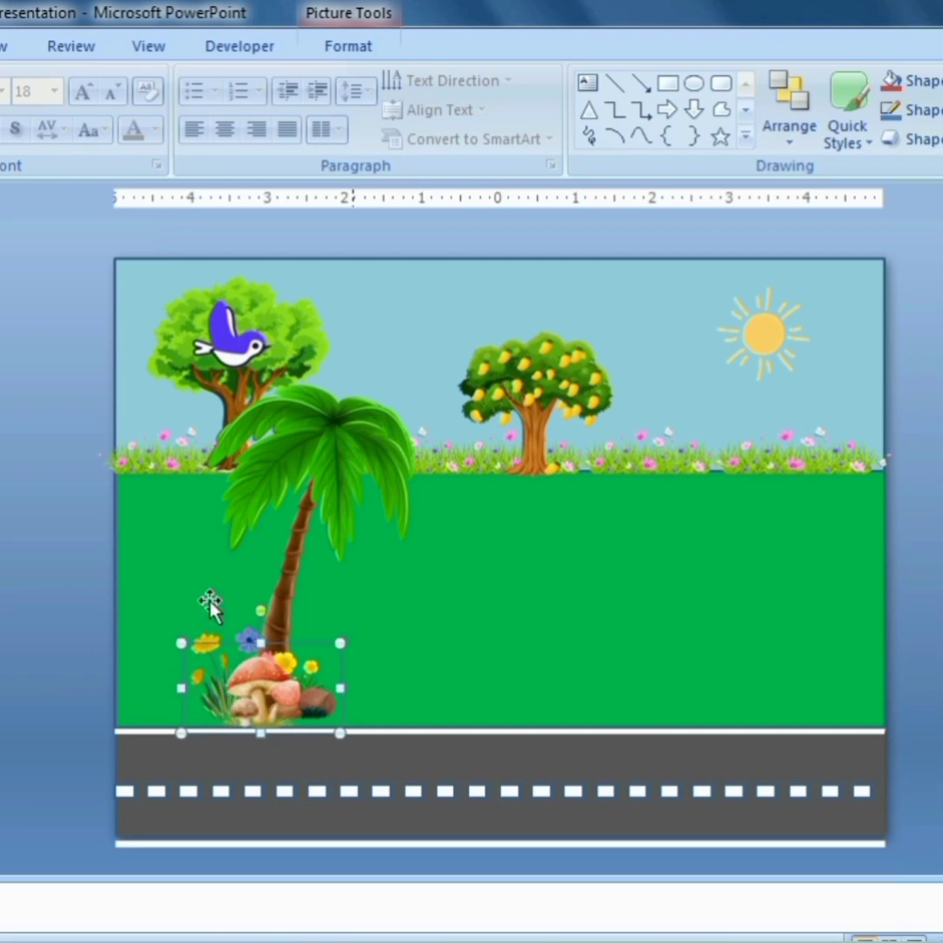
- Copy the tree picture from the Power Point Image folder onto the slide and stand it large in the field below the sun
click(86, 668)
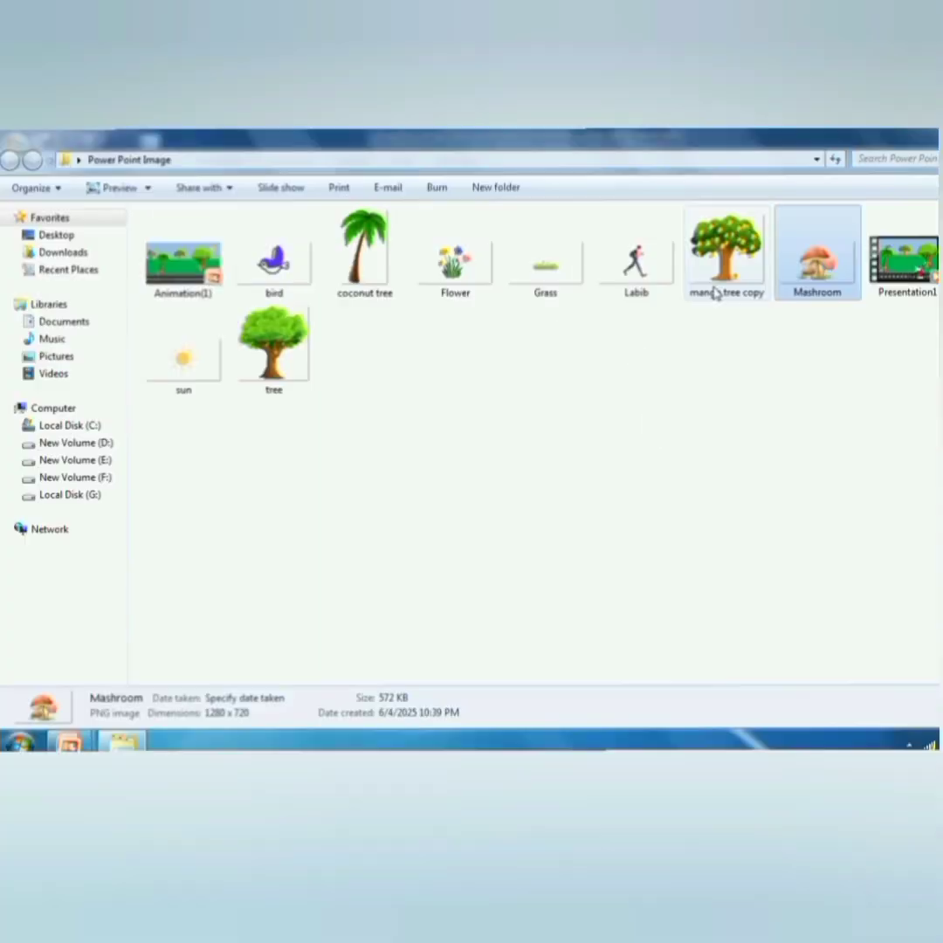
click(272, 346)
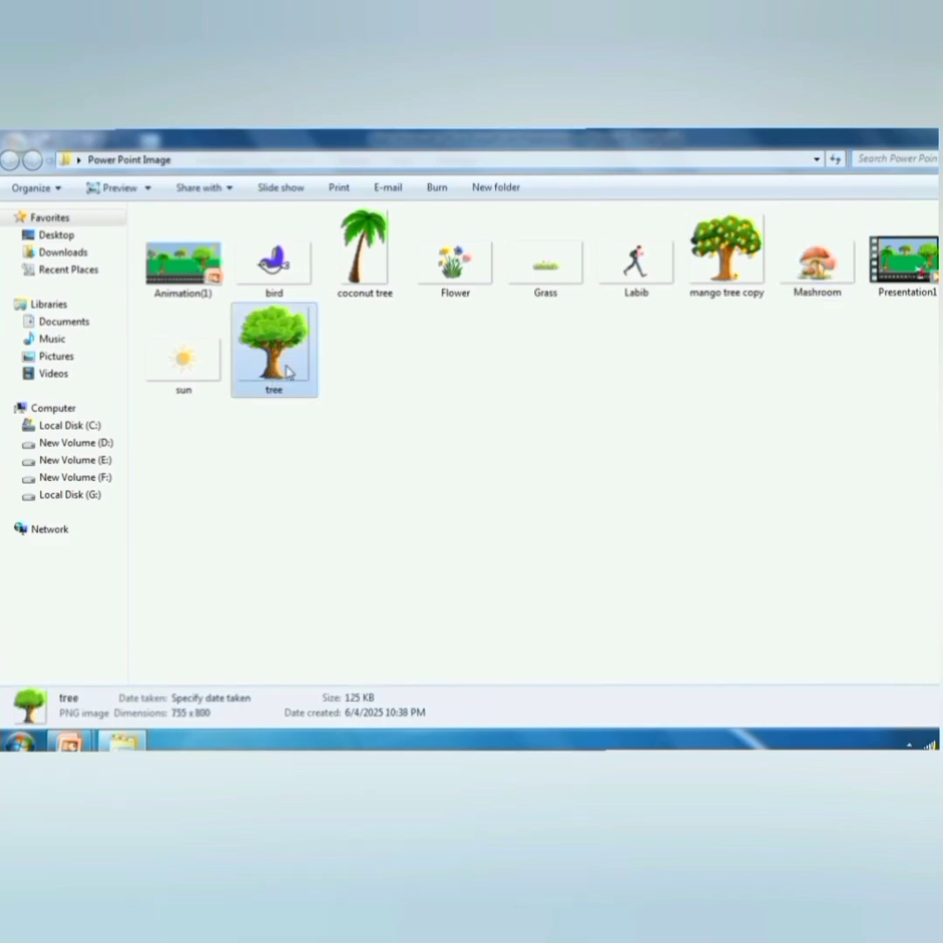
right_click(270, 384)
click(258, 642)
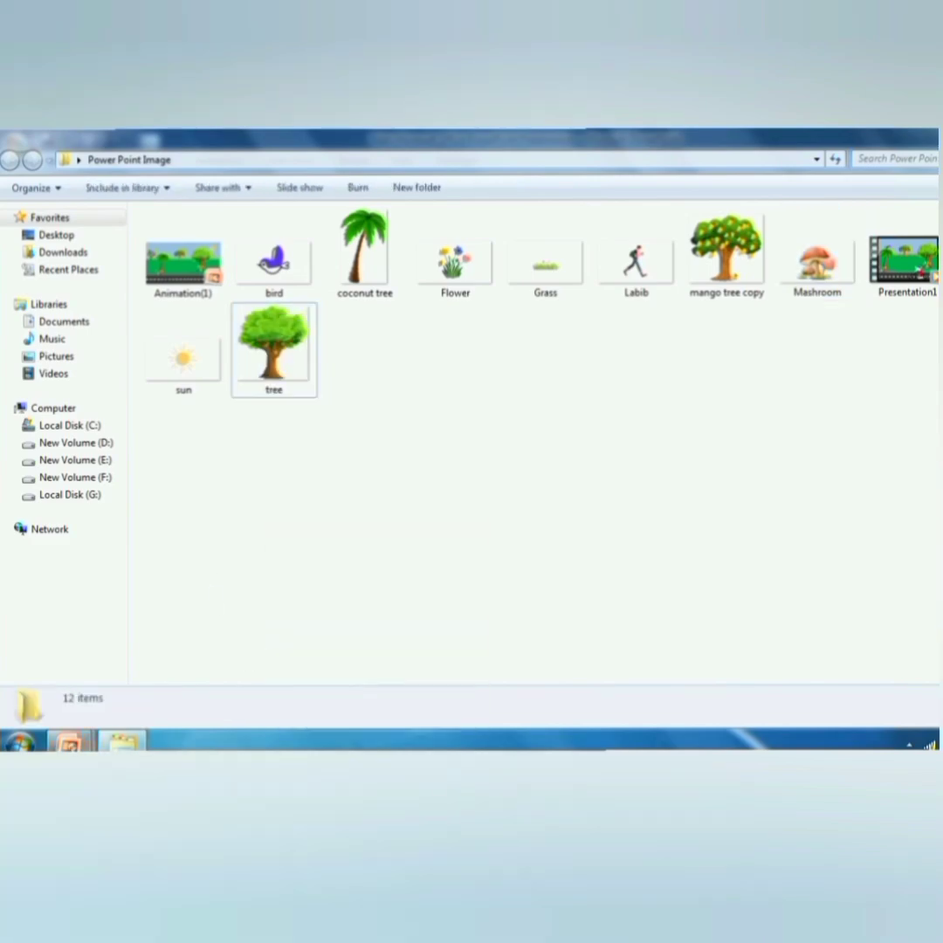
mouse_move(70, 741)
click(31, 673)
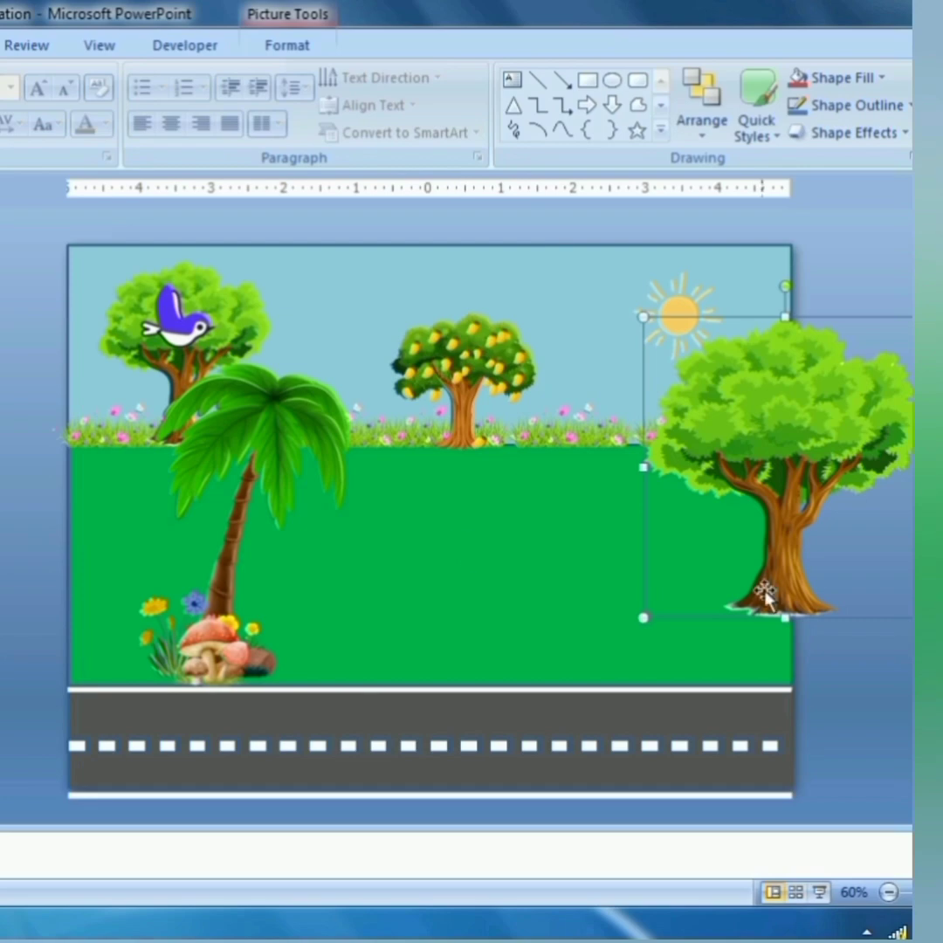
drag(748, 585, 608, 562)
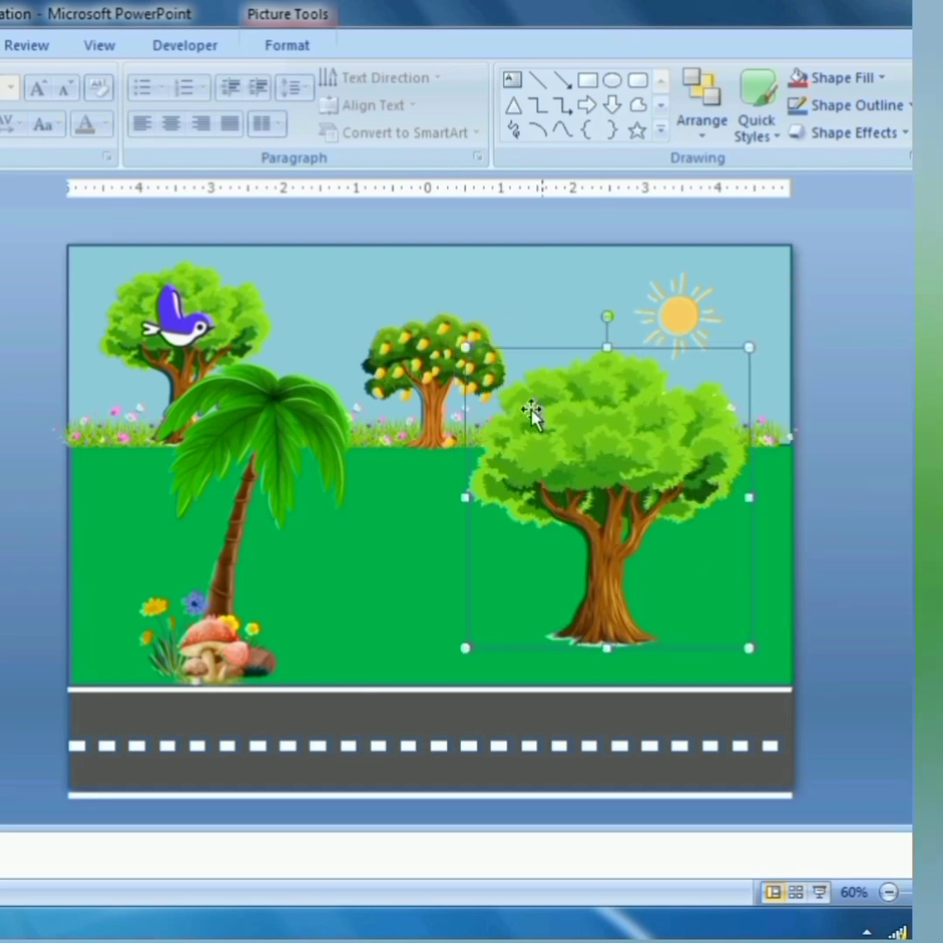
click(672, 332)
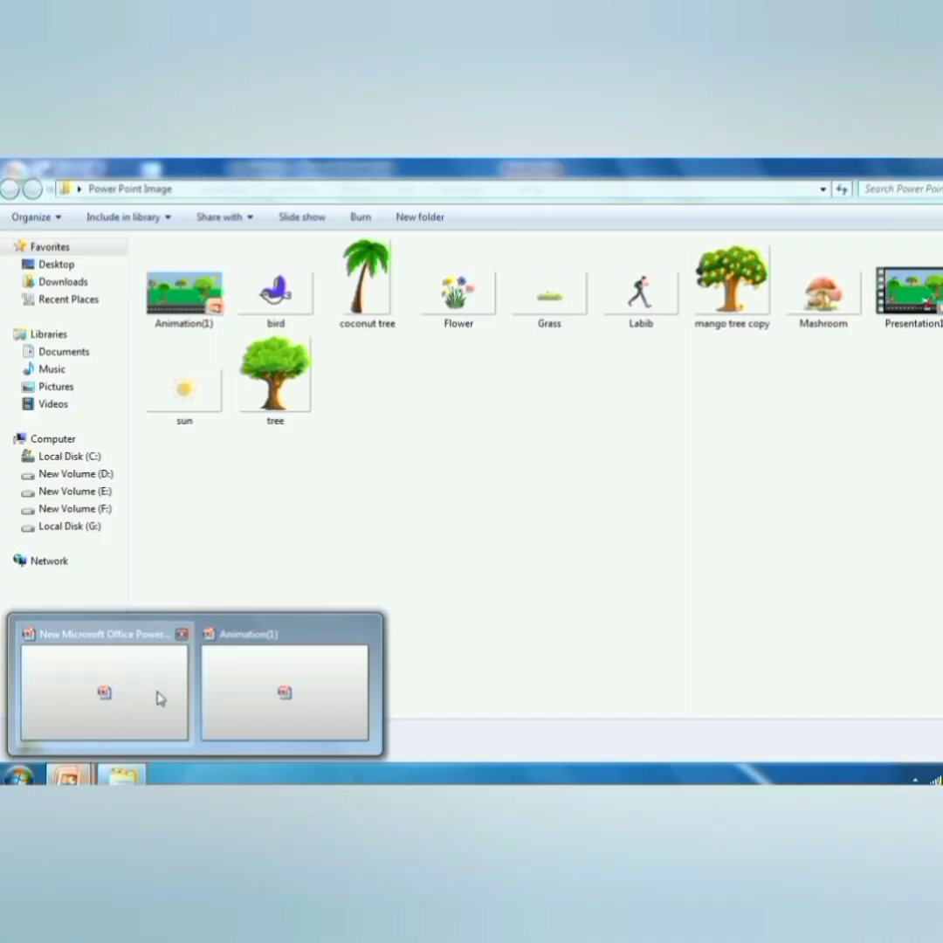
- Switch back to the new PowerPoint presentation and paste the flower picture at the large tree's base
click(158, 696)
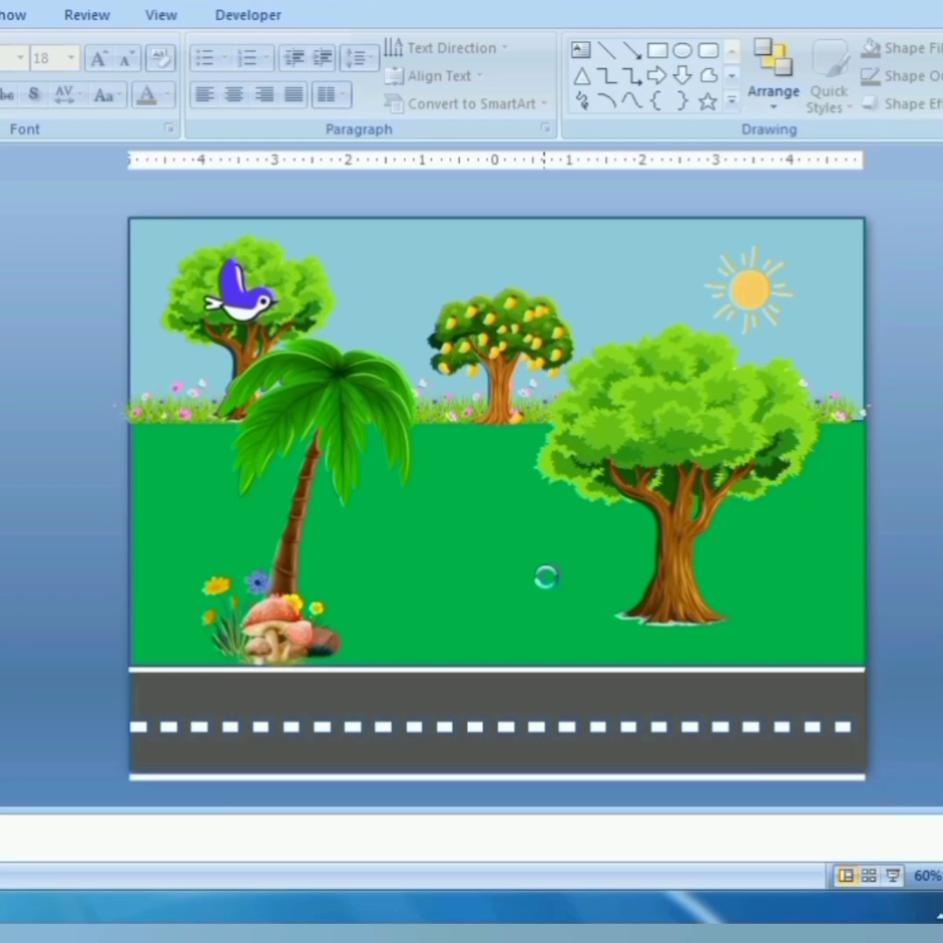
key(ctrl+v)
drag(785, 574, 611, 616)
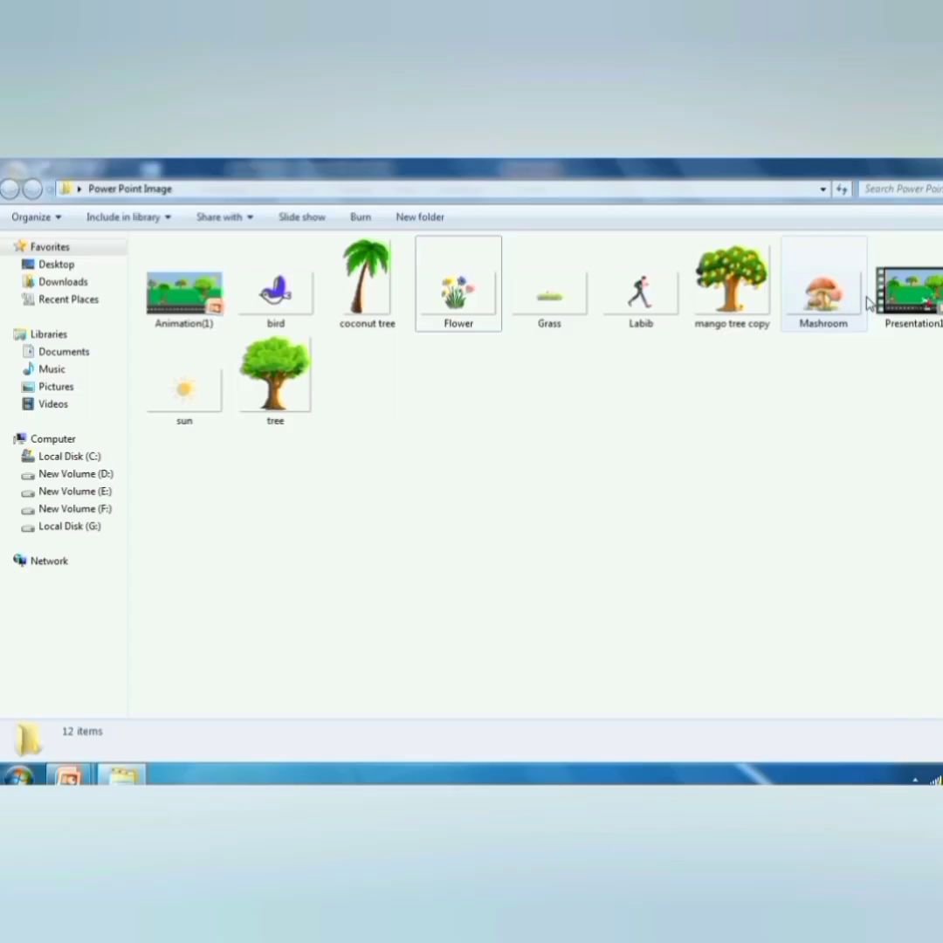
- Copy the stone picture from the Power Point Image folder and paste it onto the slide again
right_click(942, 294)
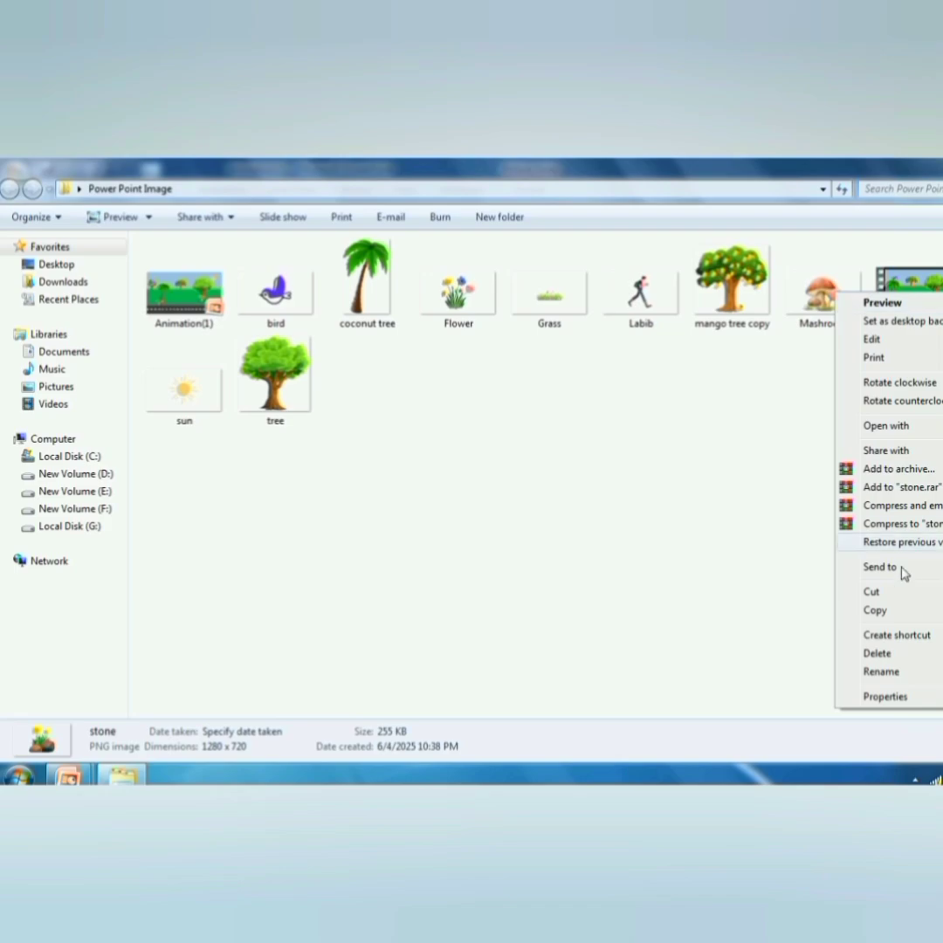
click(894, 610)
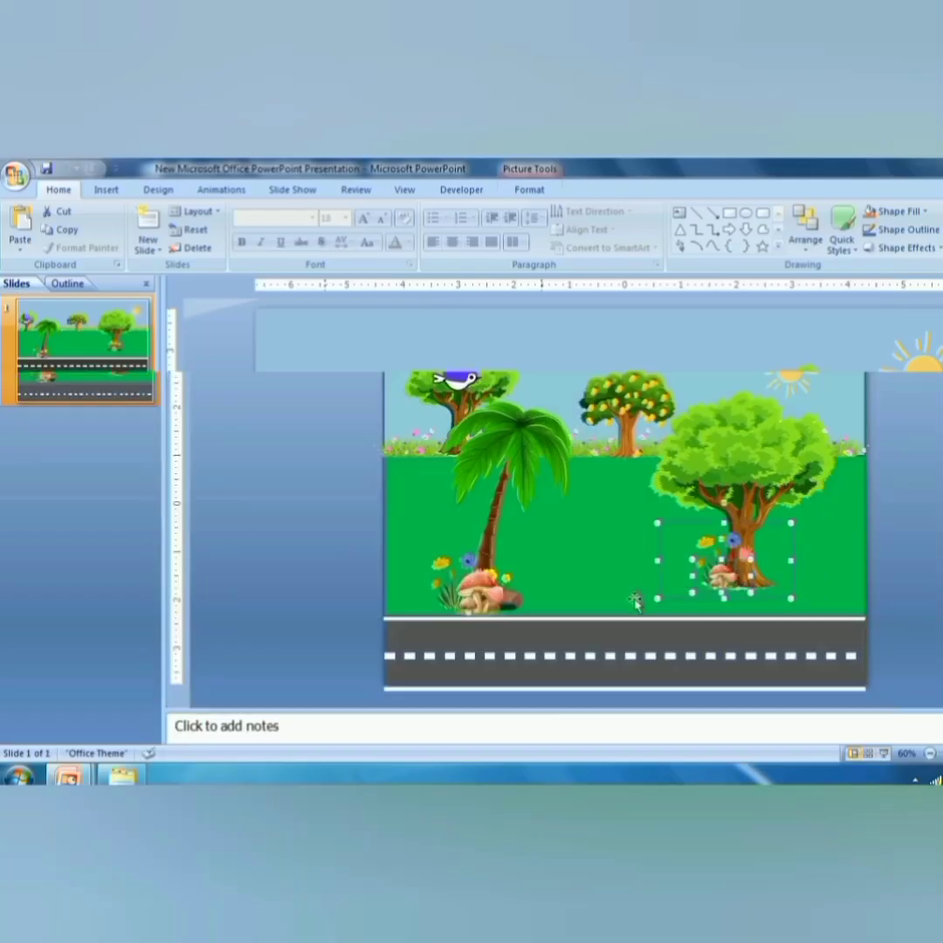
click(587, 537)
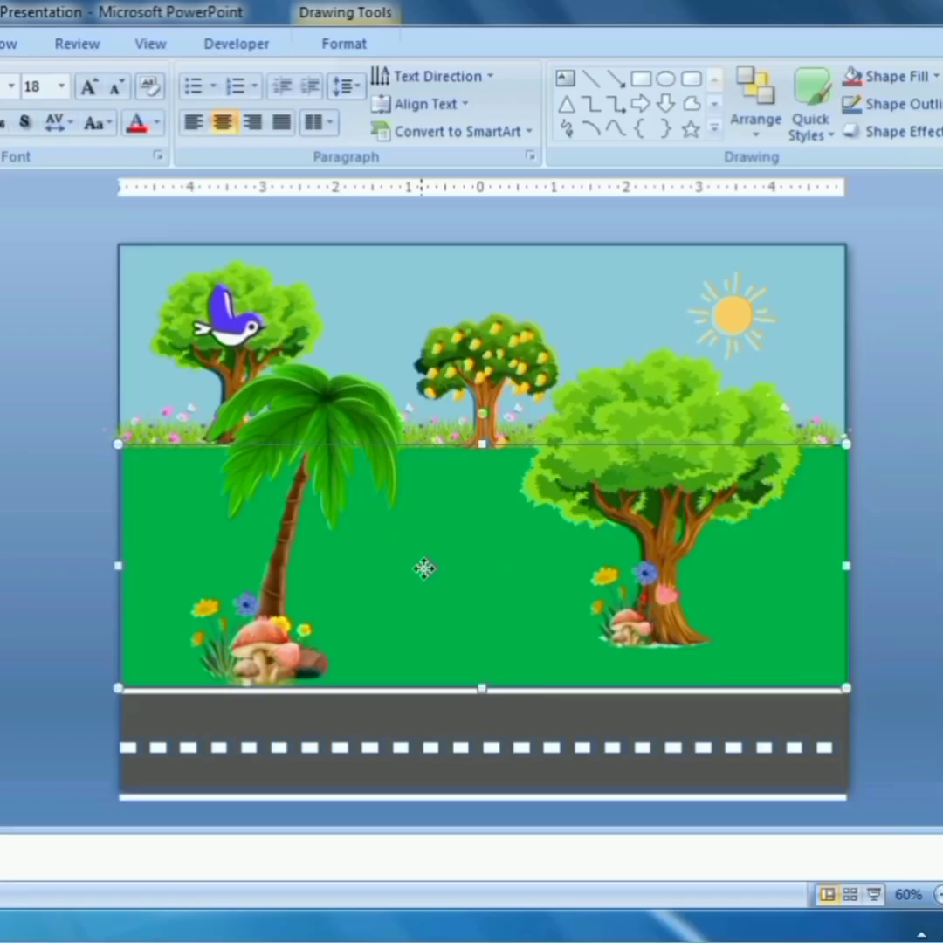
right_click(587, 538)
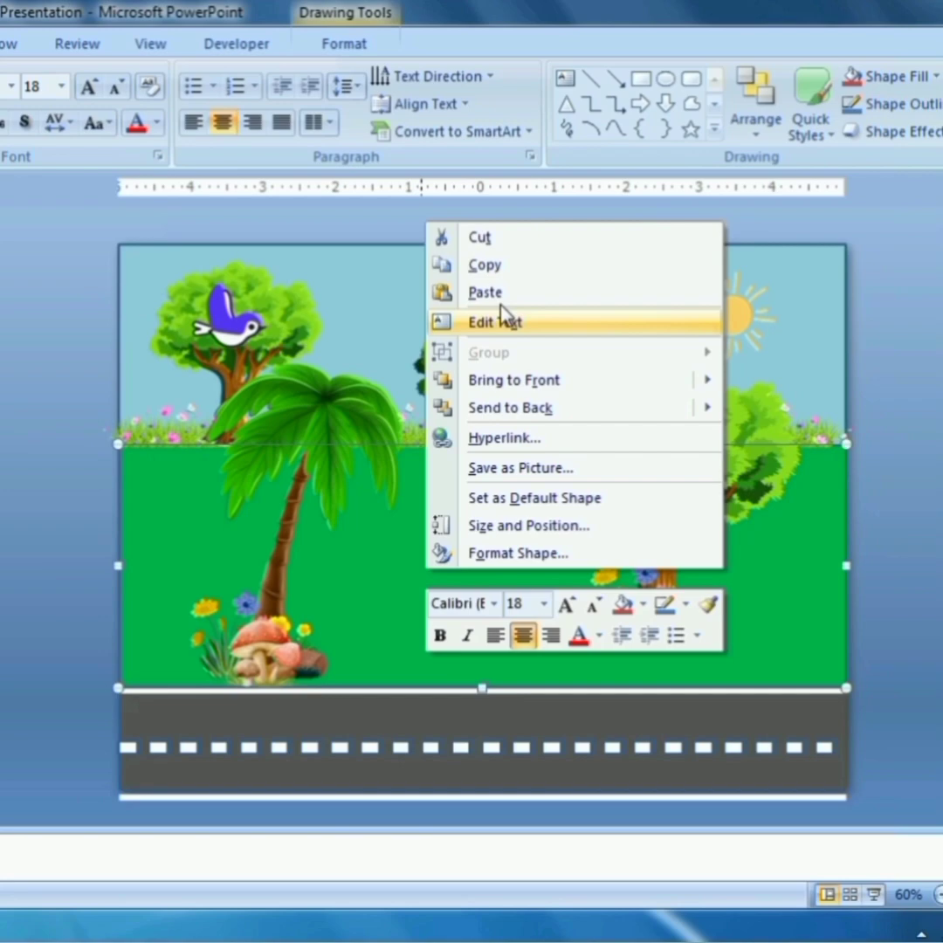
click(502, 320)
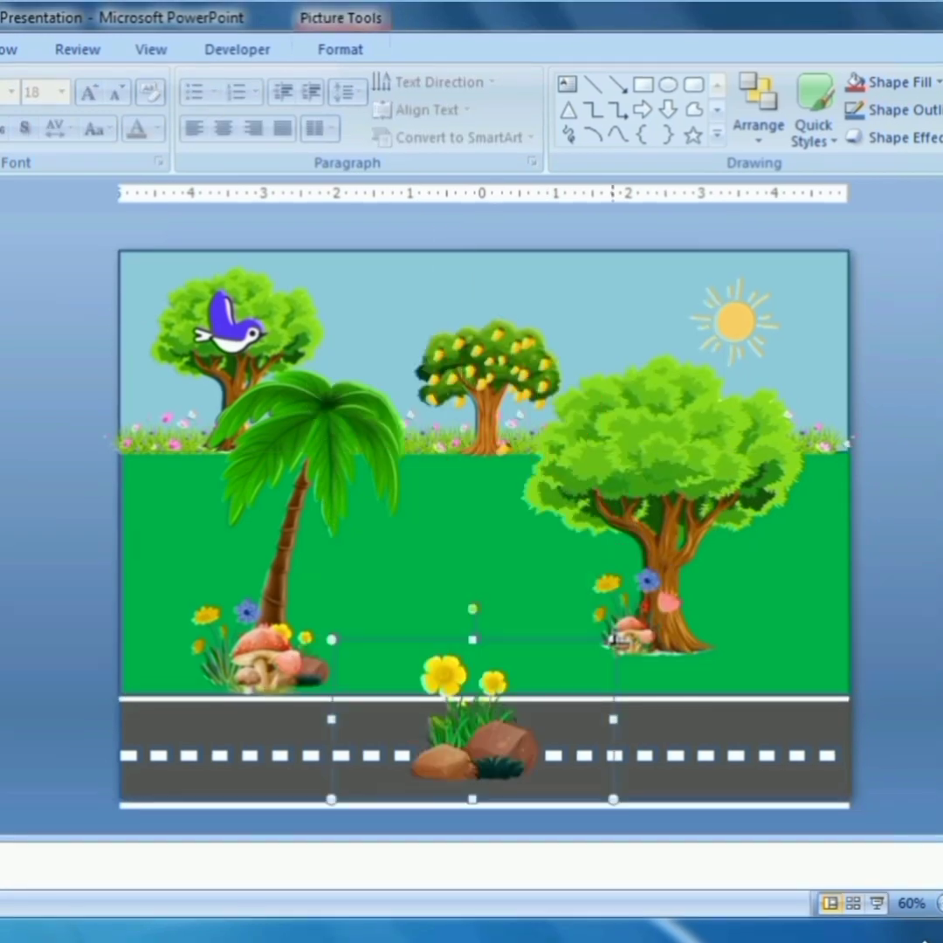
- Move the stone picture to the foot of the large tree, shrink it, and align it beside the mushrooms
drag(548, 768, 735, 650)
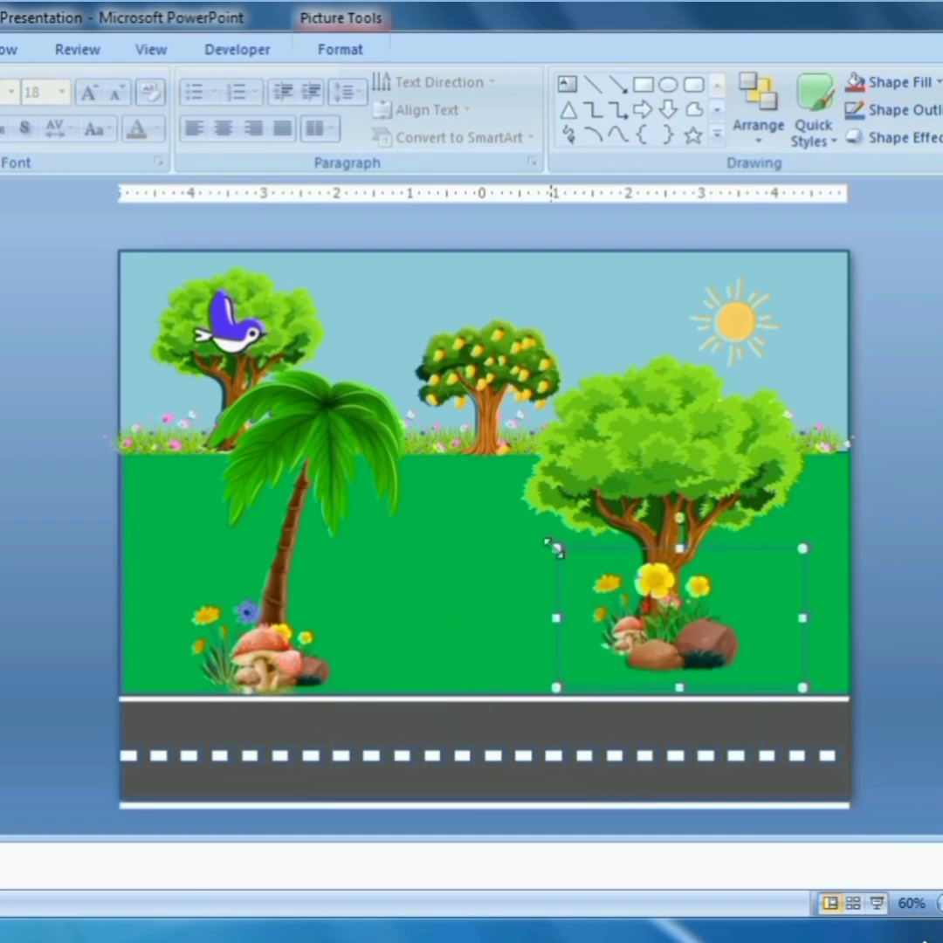
drag(555, 548, 599, 573)
drag(749, 640, 729, 622)
click(449, 668)
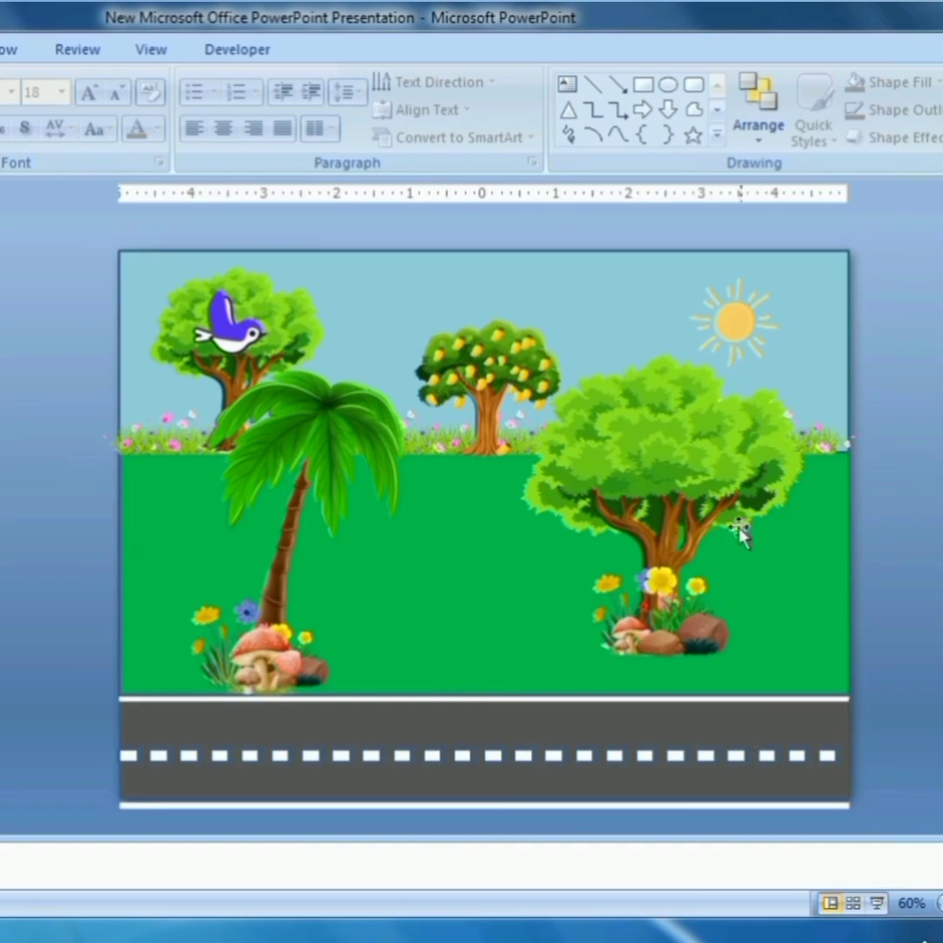
- Change the field's fill to a slightly darker green
click(654, 652)
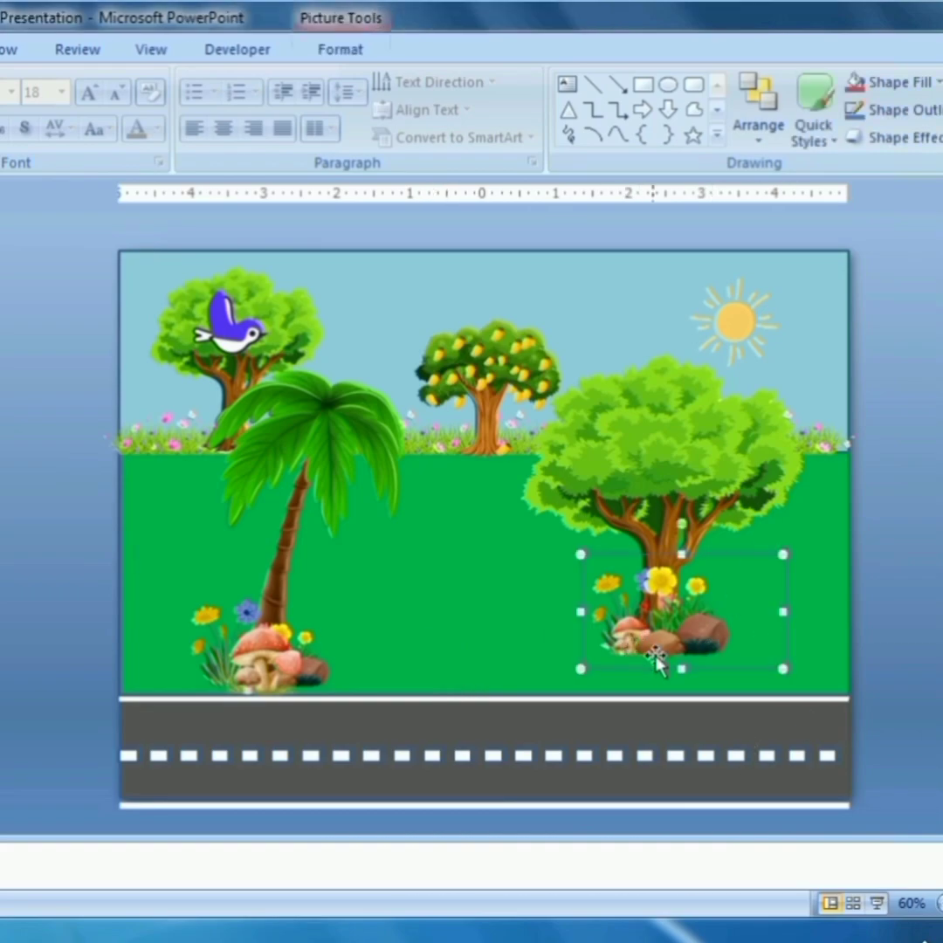
click(899, 469)
click(580, 616)
click(651, 448)
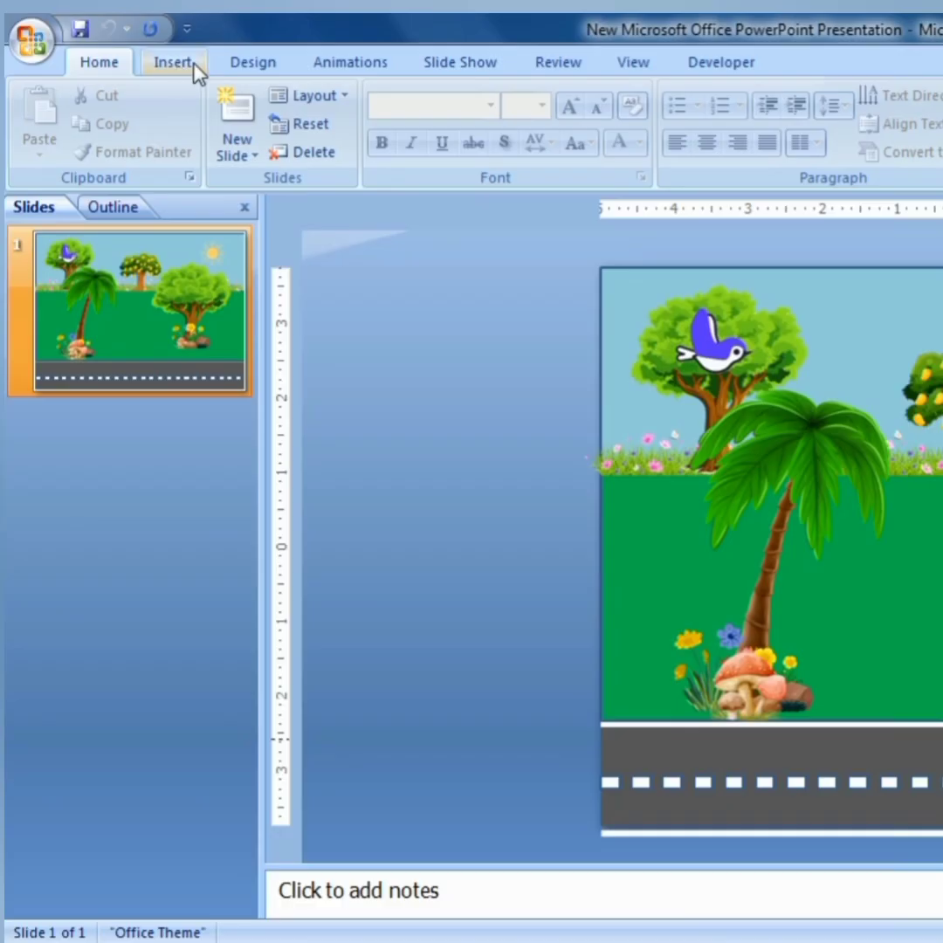
- Insert the picture of the walking boy with a backpack from the Power Point Image folder
click(193, 65)
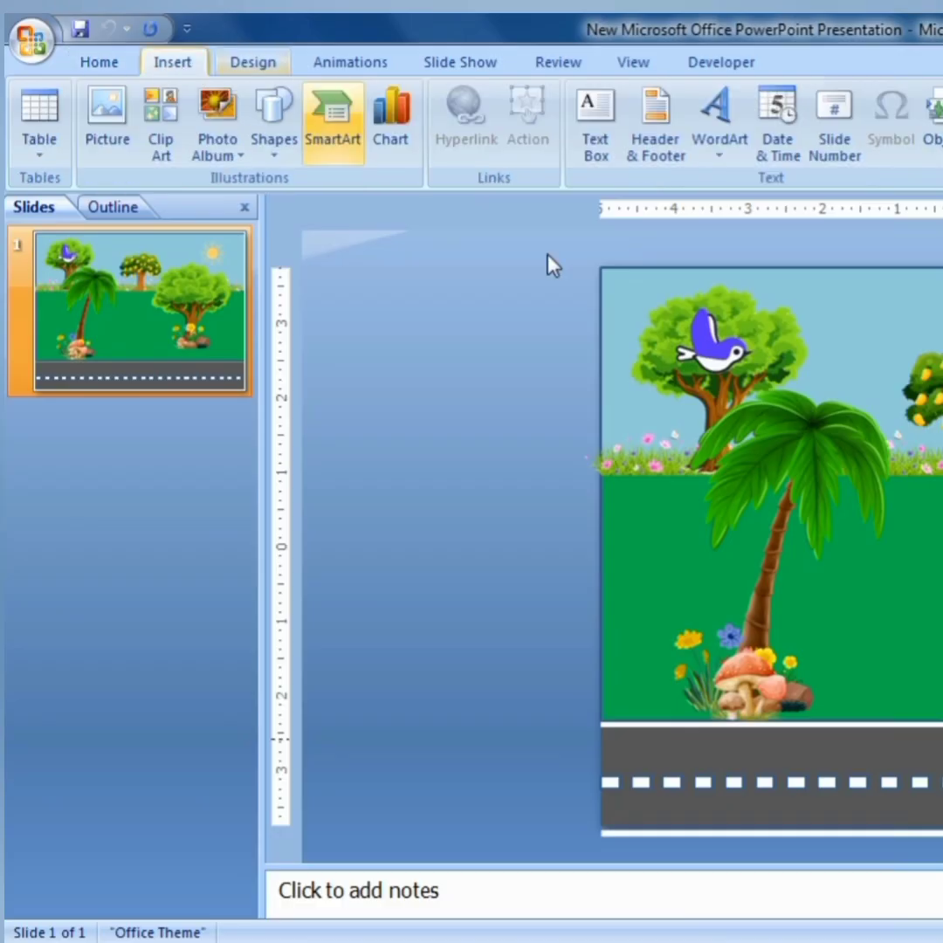
click(110, 148)
click(318, 394)
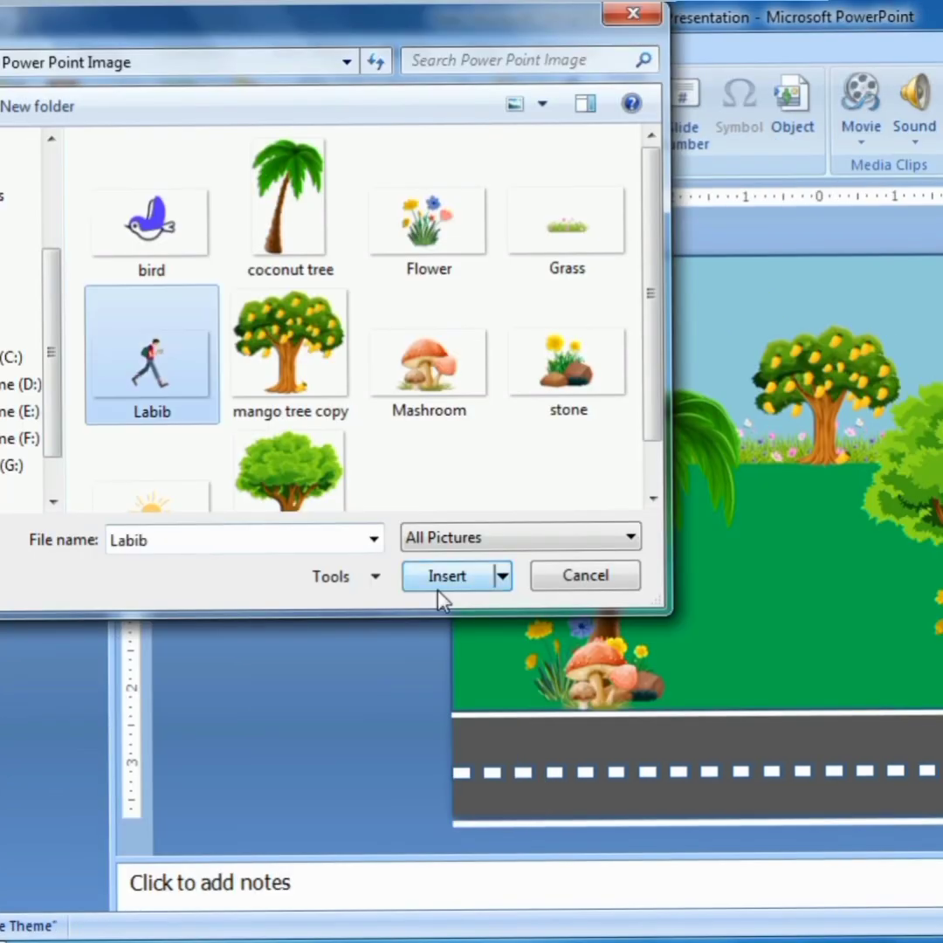
click(439, 584)
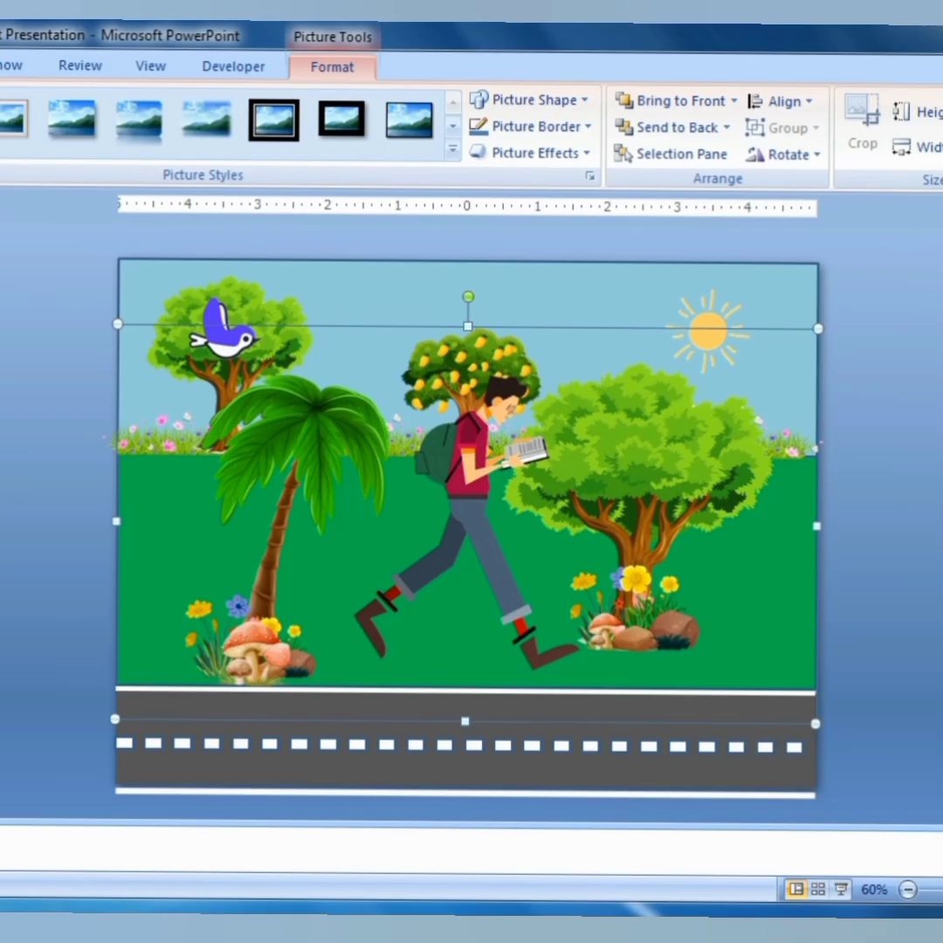
- Preview the slide in full screen, then shrink the walking boy and place him just outside the slide's left edge beside the road
key(F5)
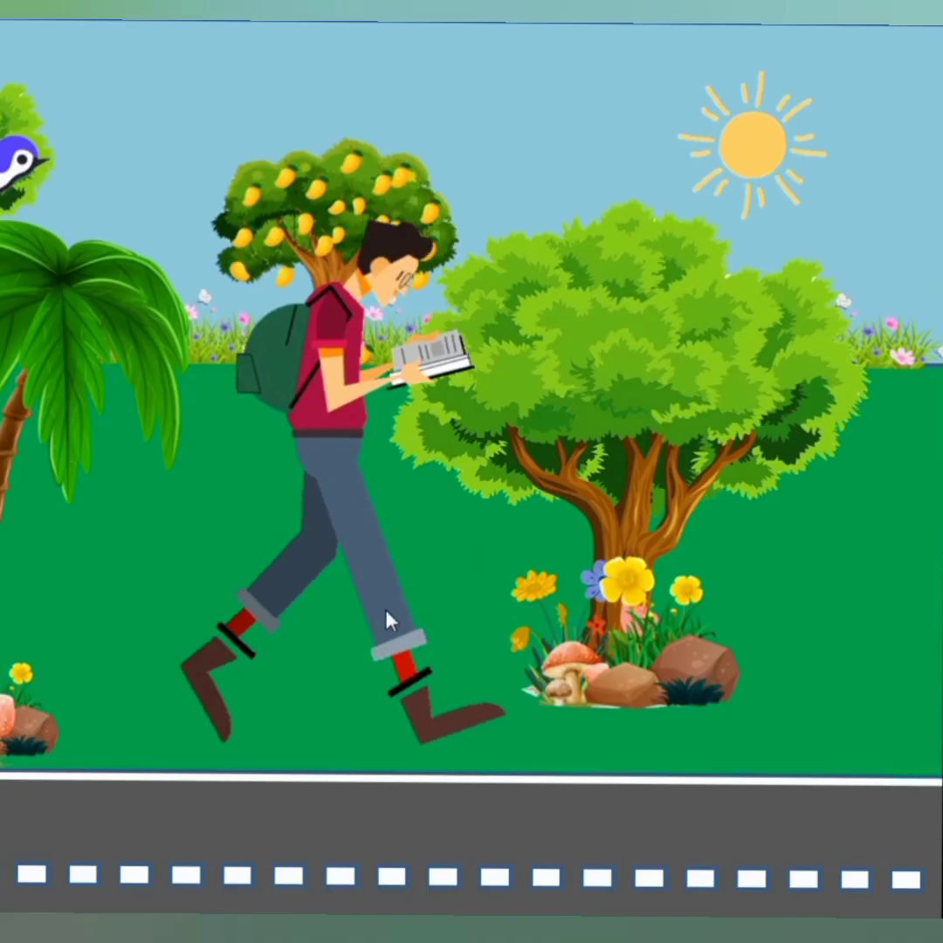
key(Escape)
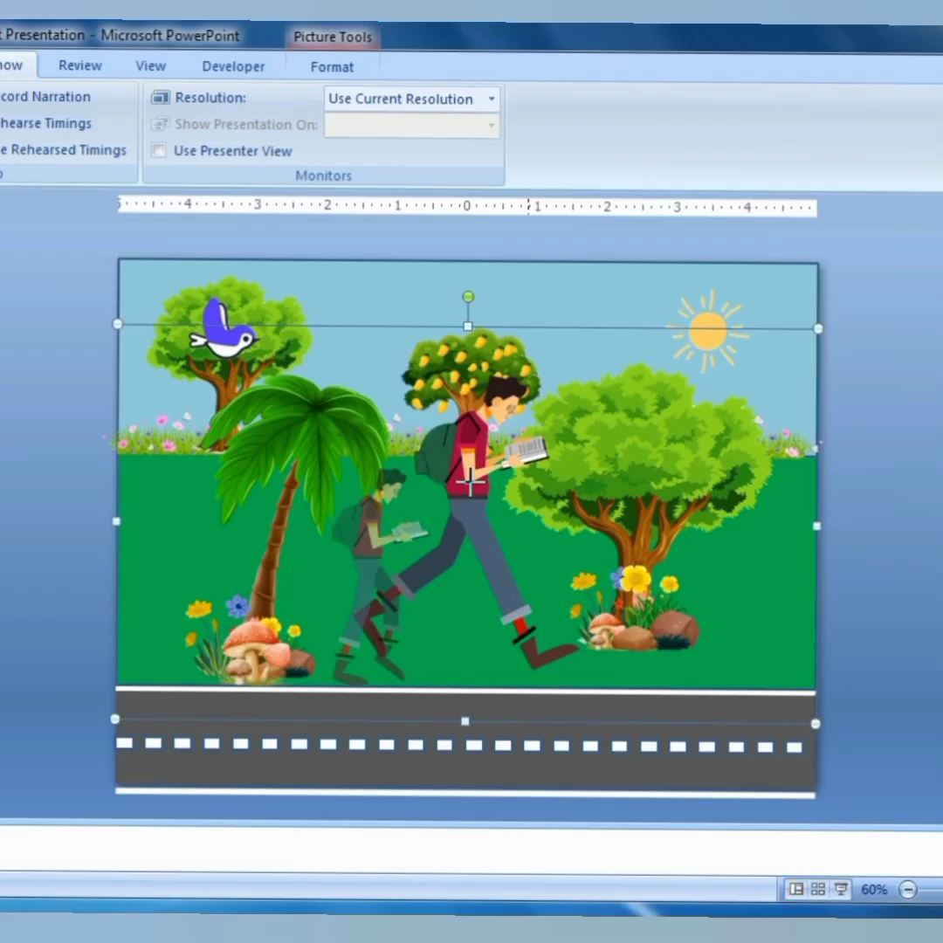
drag(316, 551, 145, 619)
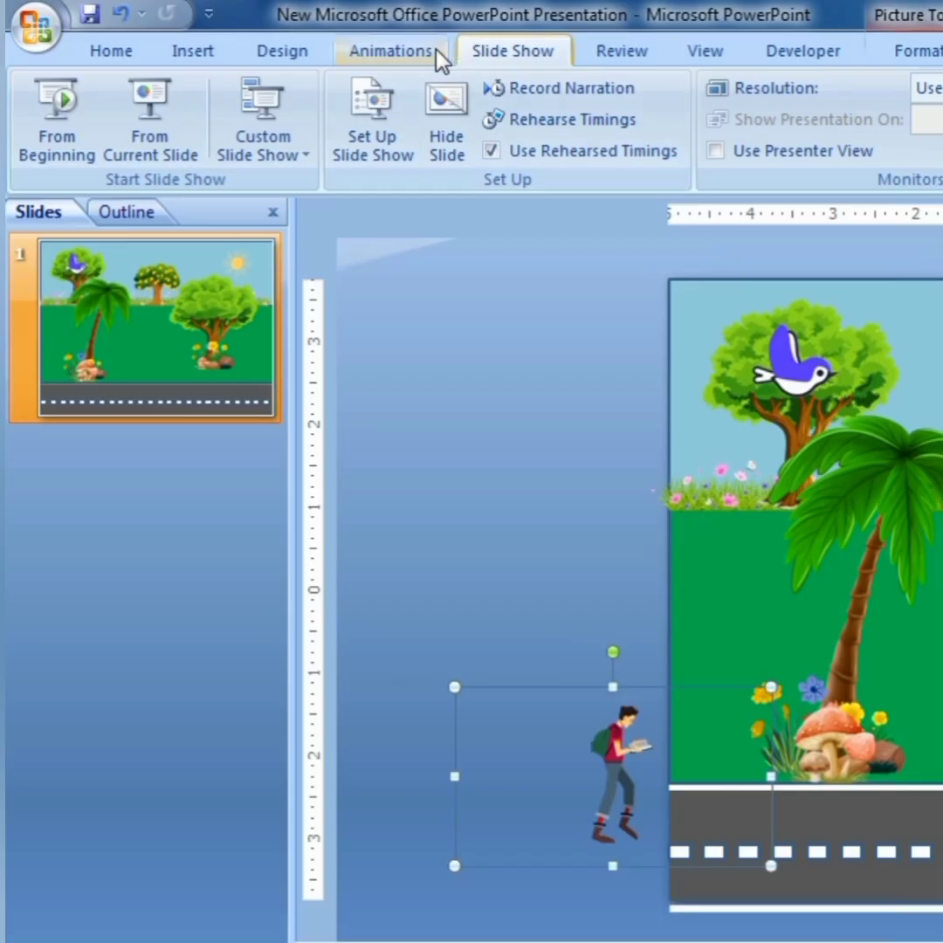
- Add a Right motion path to the walking boy and extend its end point past the slide's right edge
click(423, 59)
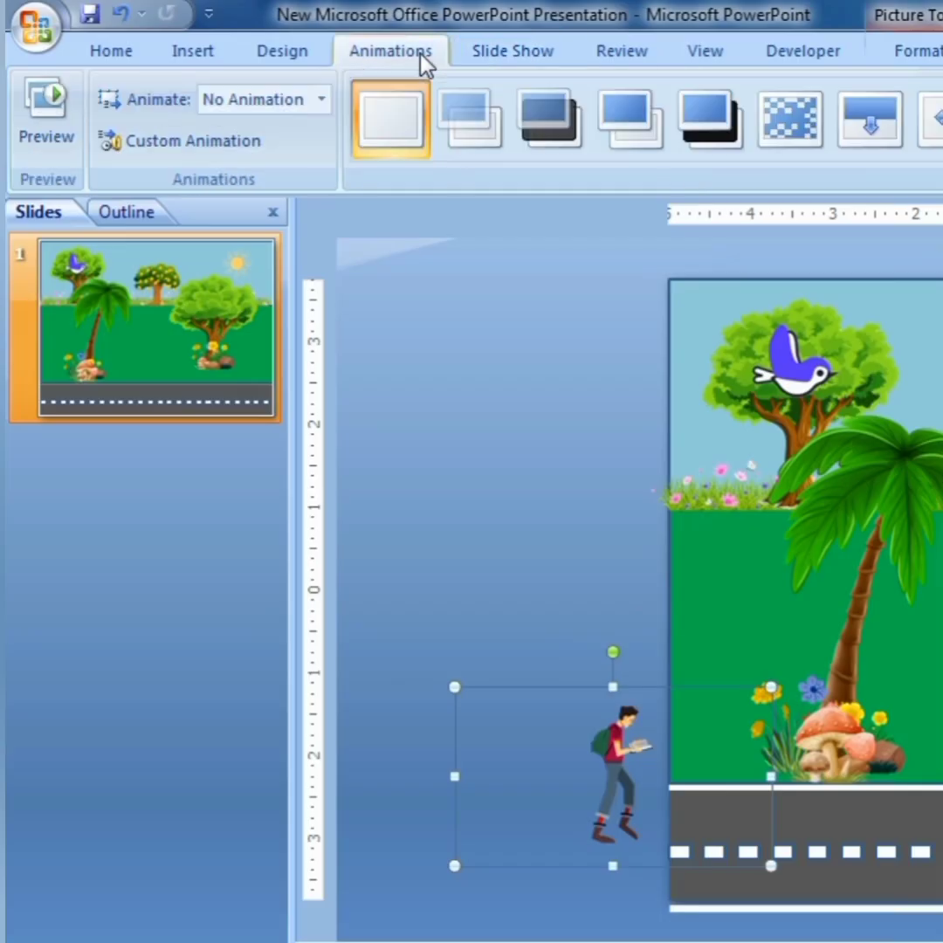
click(234, 142)
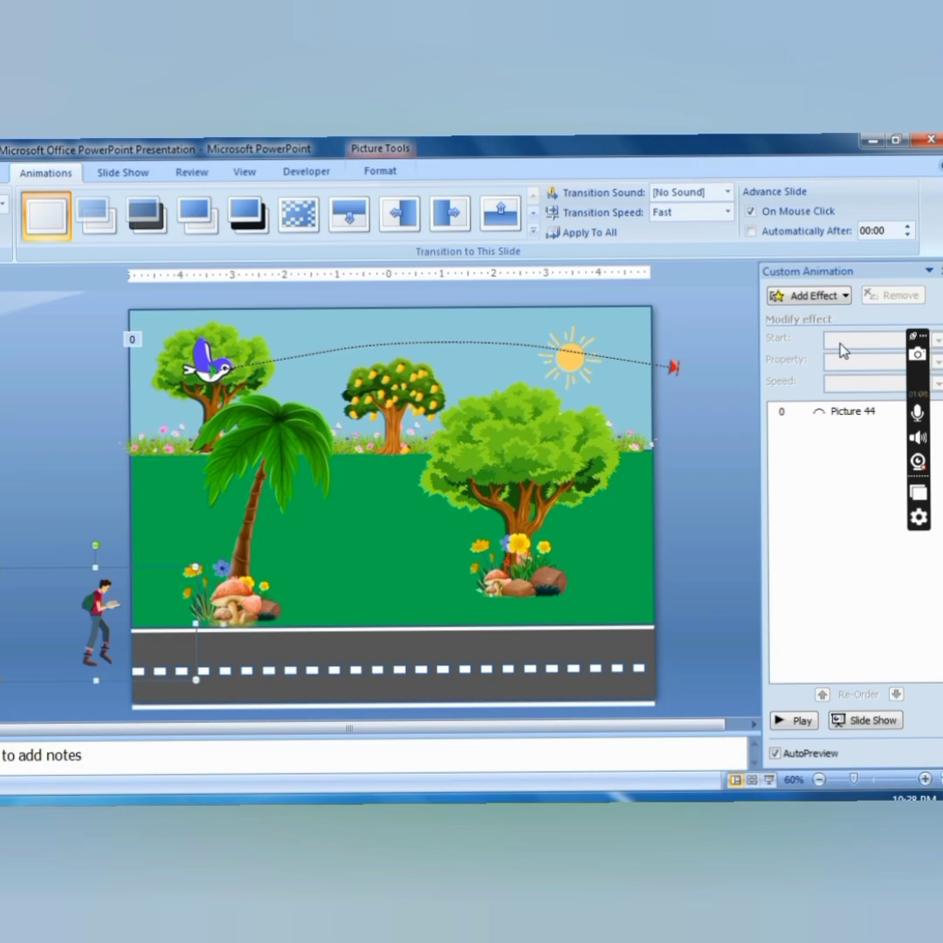
click(809, 295)
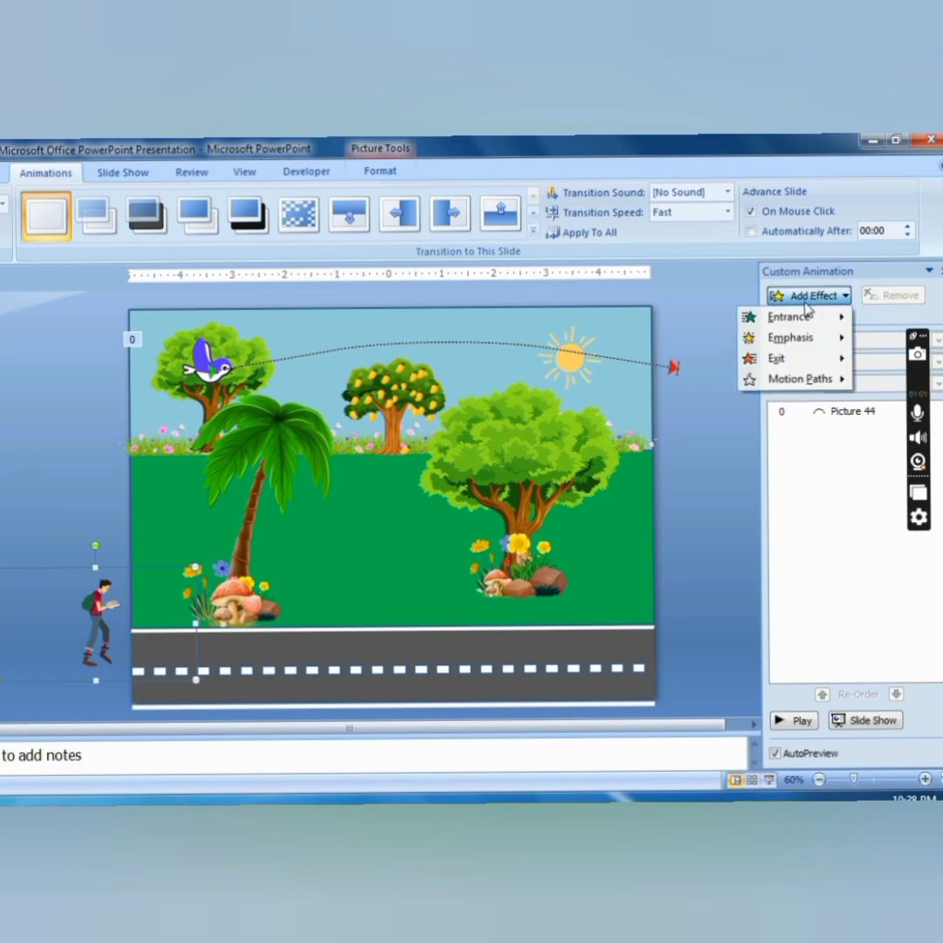
mouse_move(768, 379)
click(646, 464)
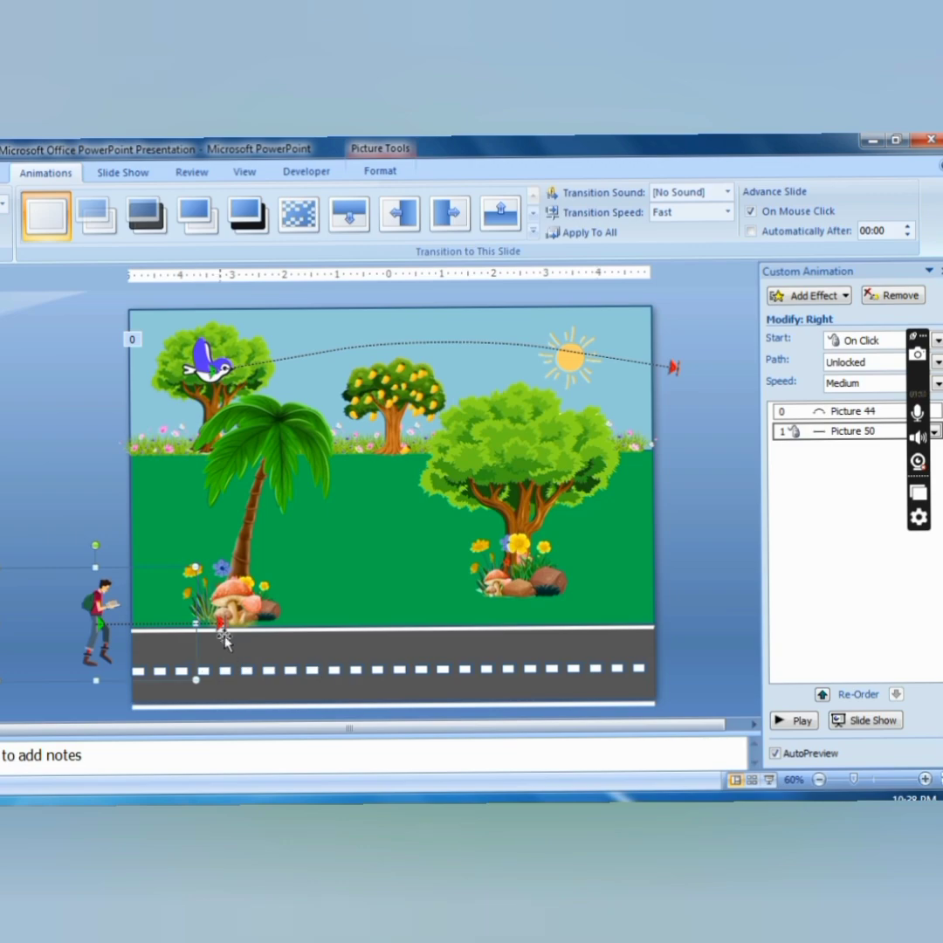
click(224, 630)
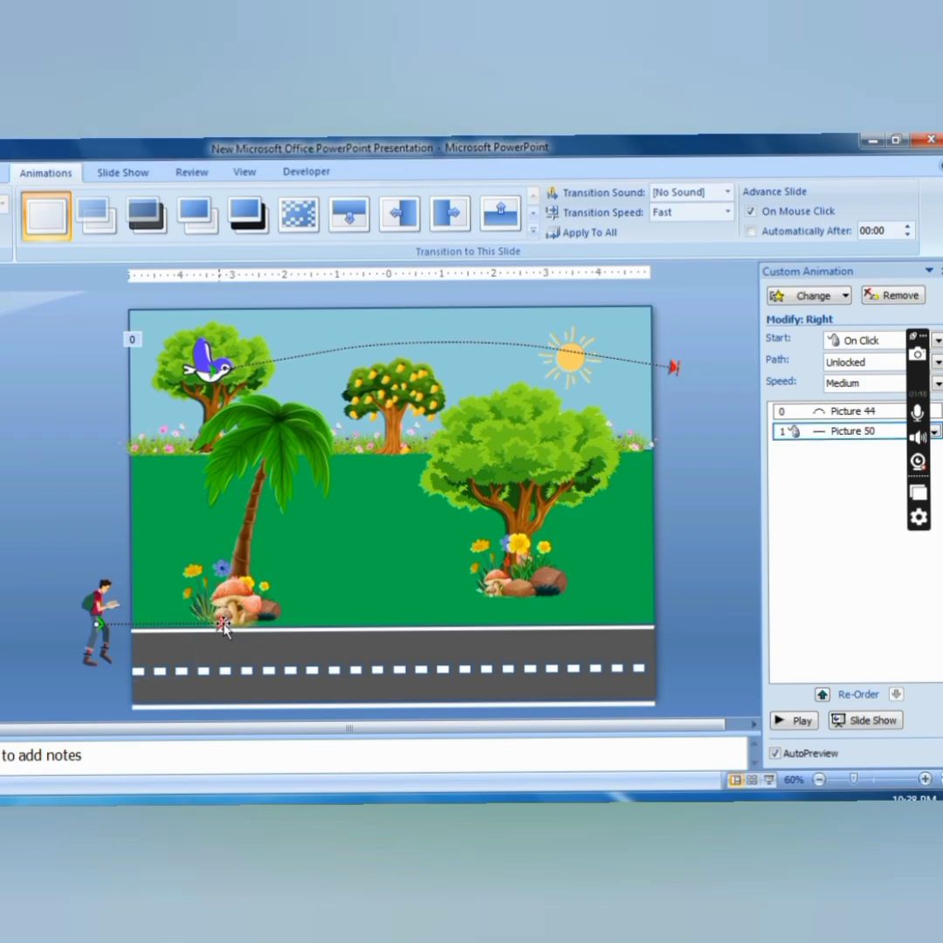
drag(224, 622, 666, 619)
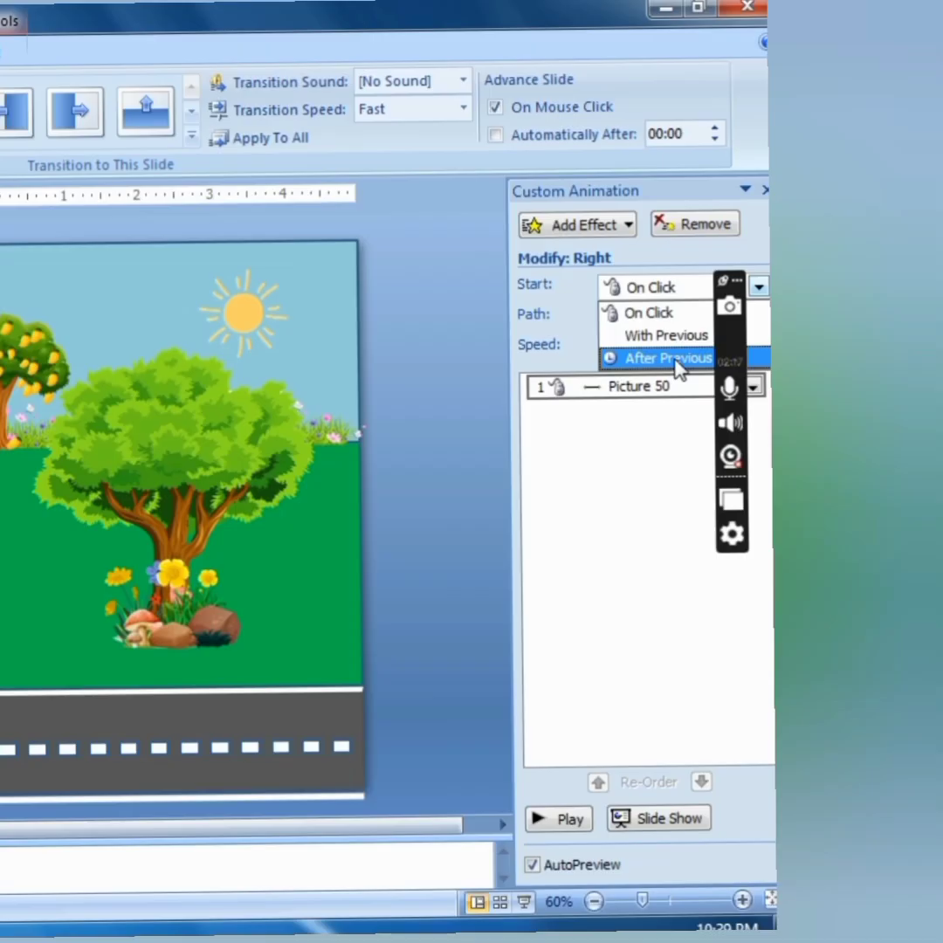
- Set the boy's motion path to start After Previous at Very Slow speed and play the animation
click(879, 392)
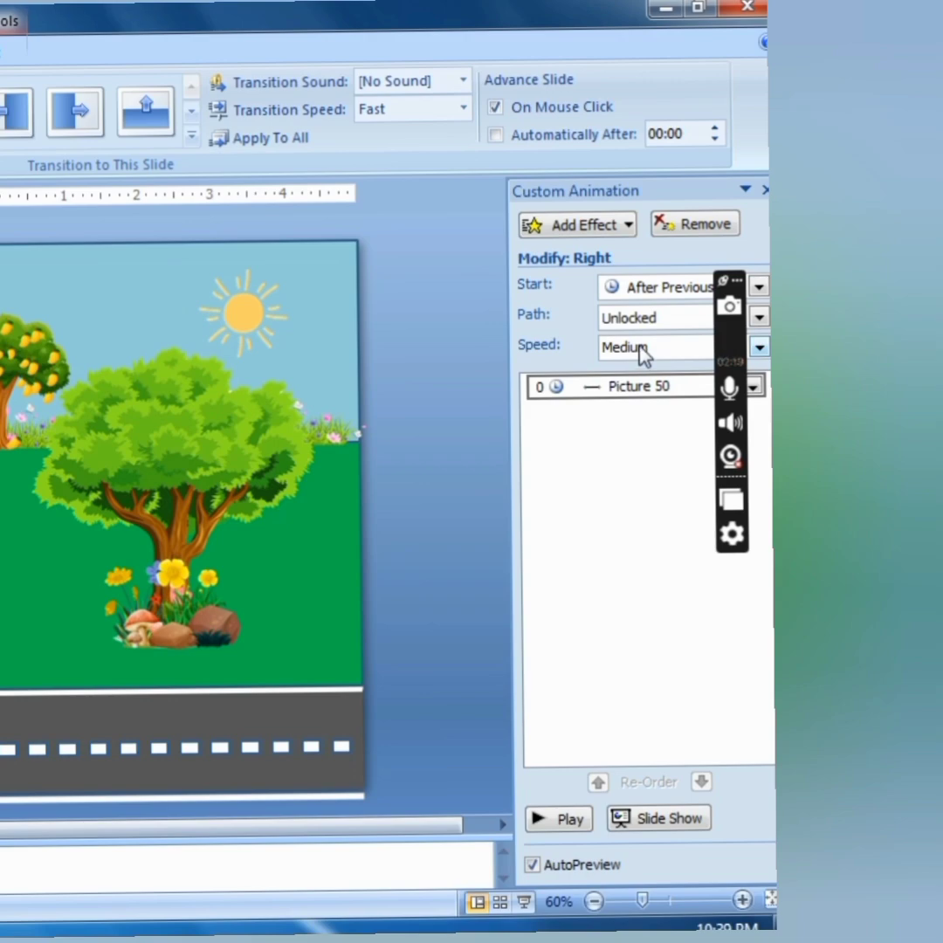
click(641, 353)
click(637, 372)
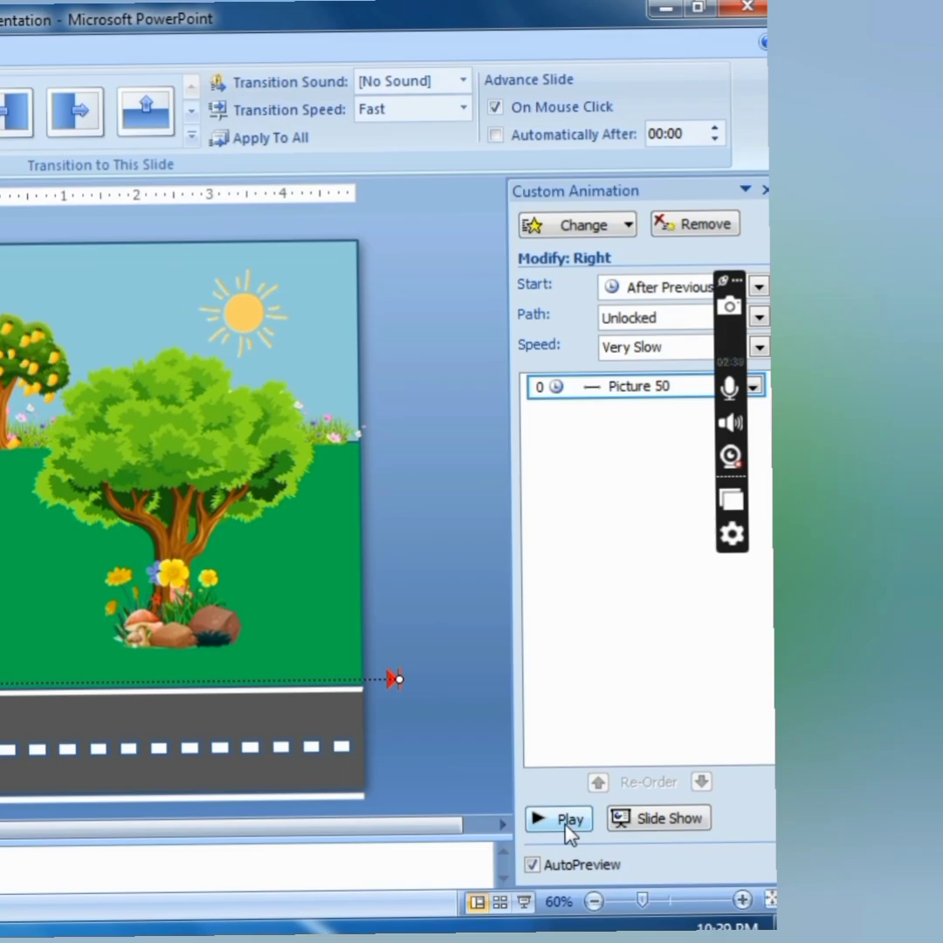
click(565, 823)
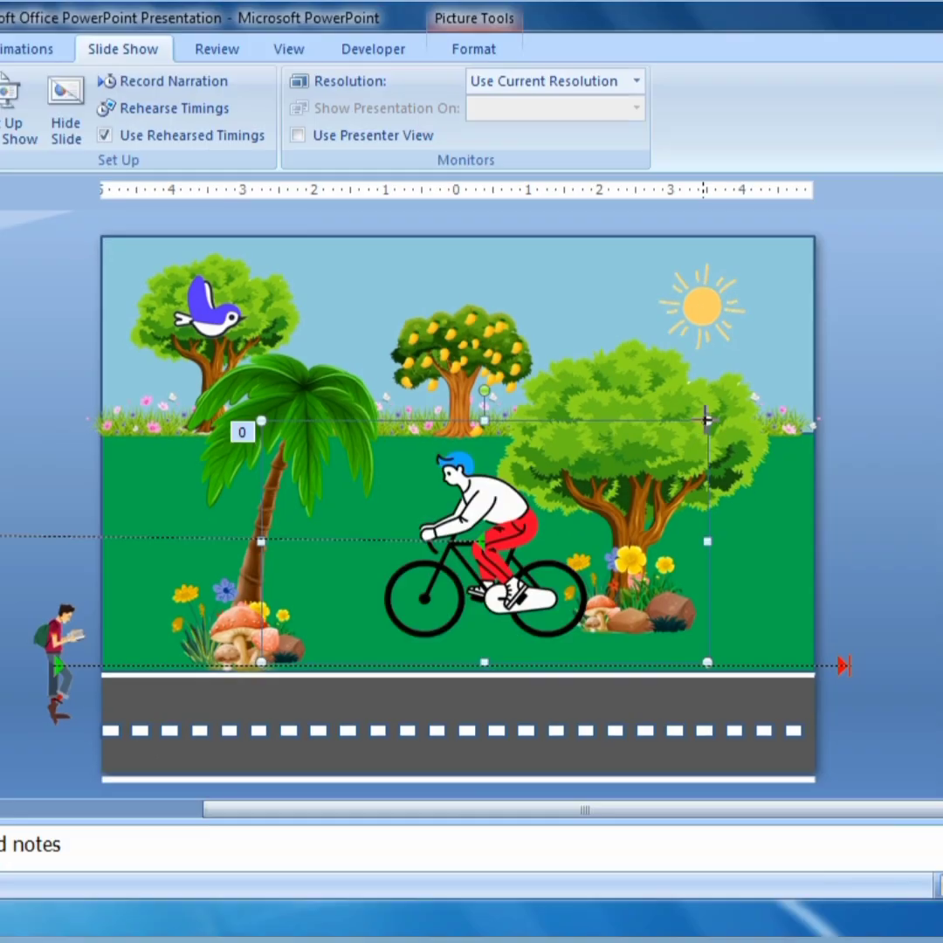
- Shrink the cyclist picture and move it just outside the slide's right edge, level with the road
drag(707, 420, 422, 574)
drag(502, 651, 866, 762)
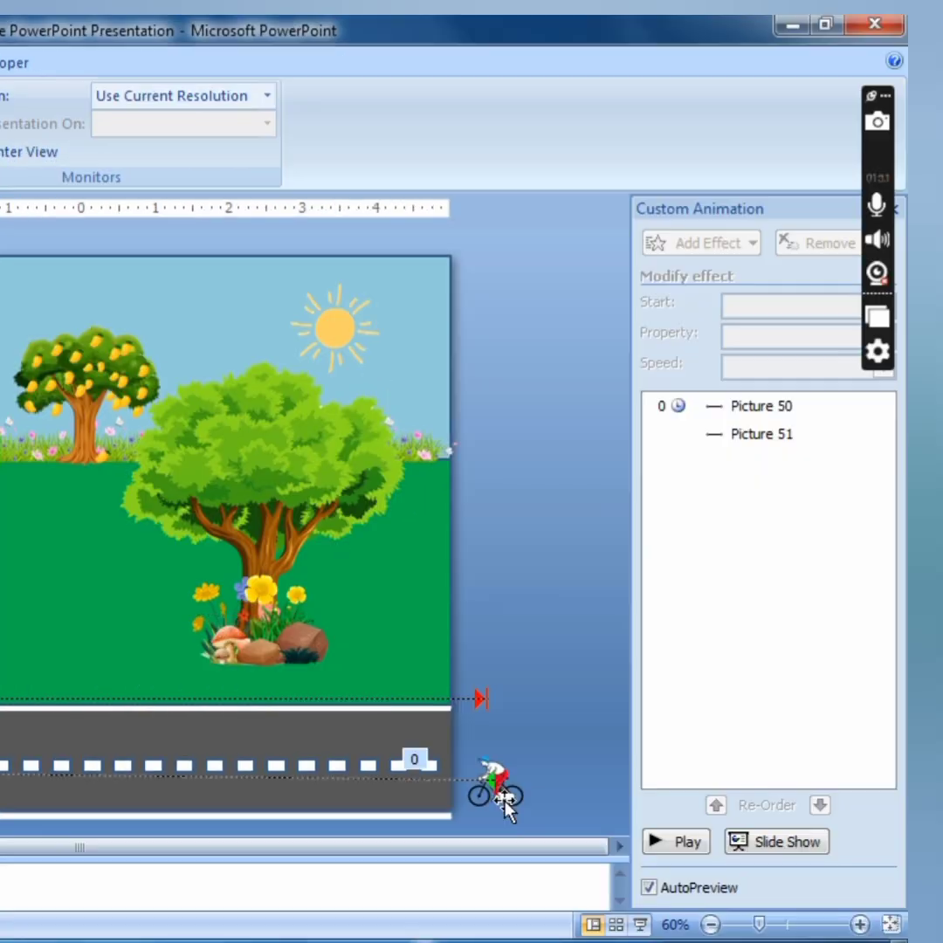
- Add another Left motion path to the cyclist and extend its end point along the road past the slide's left edge
drag(505, 796, 505, 796)
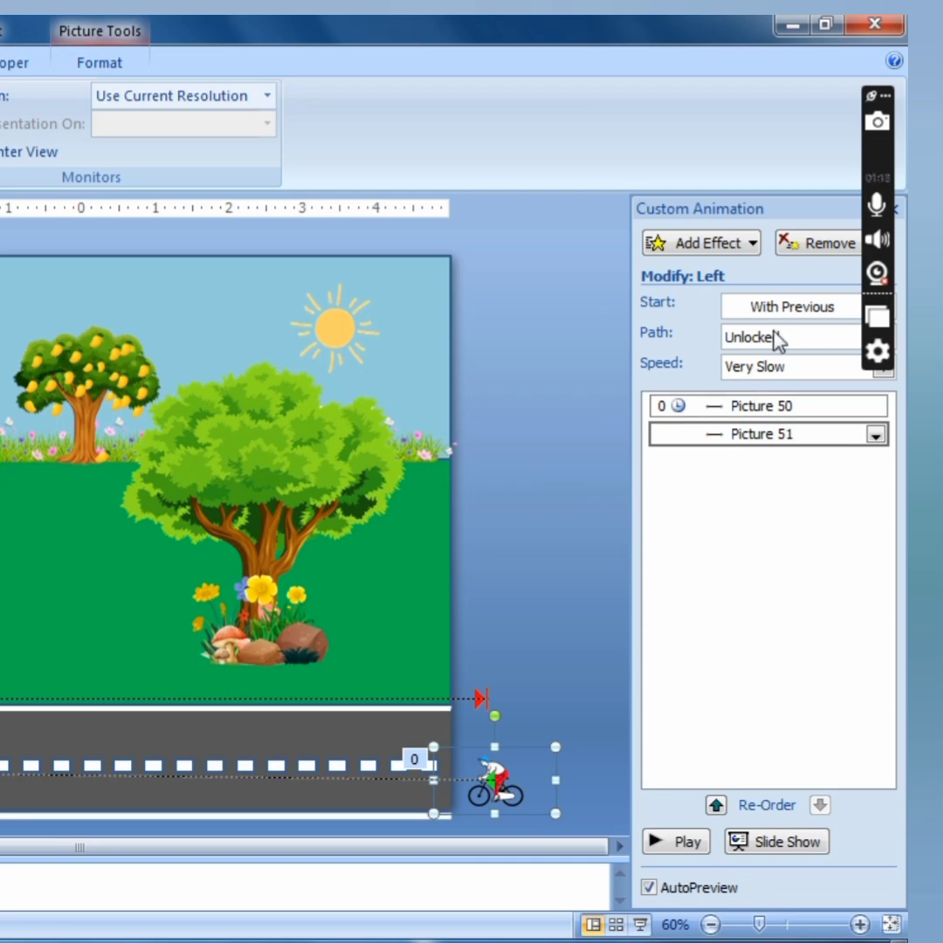
click(723, 243)
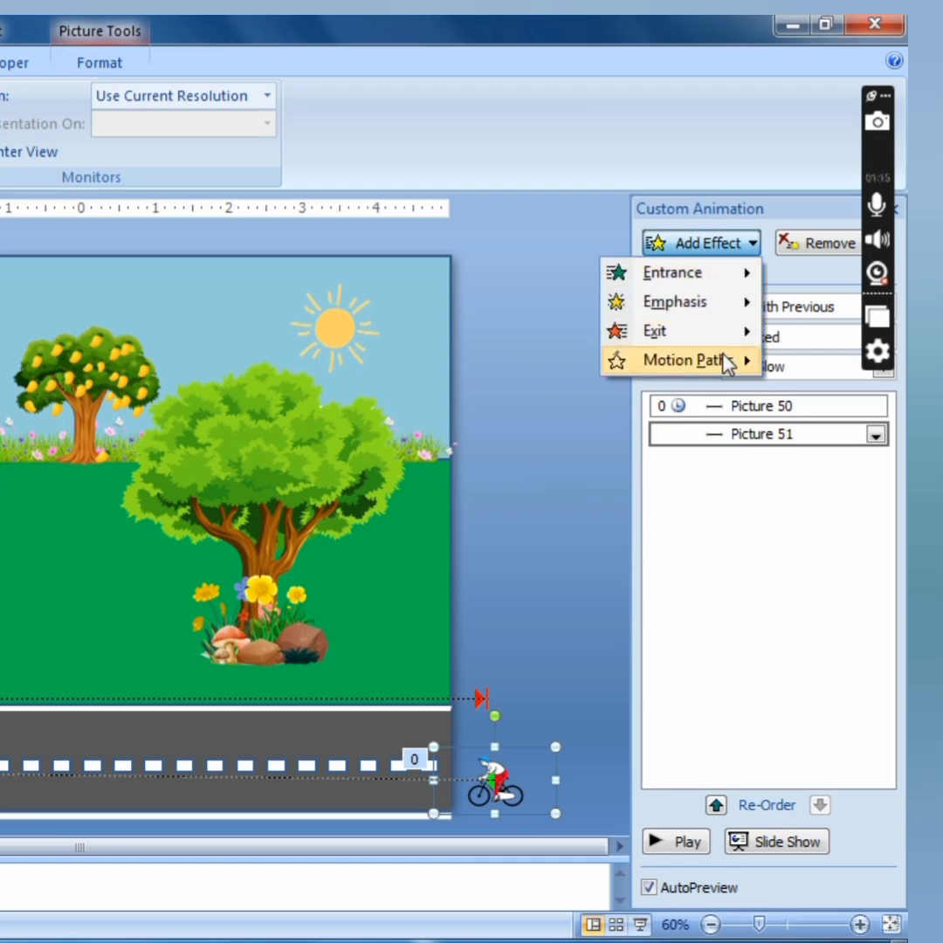
mouse_move(726, 362)
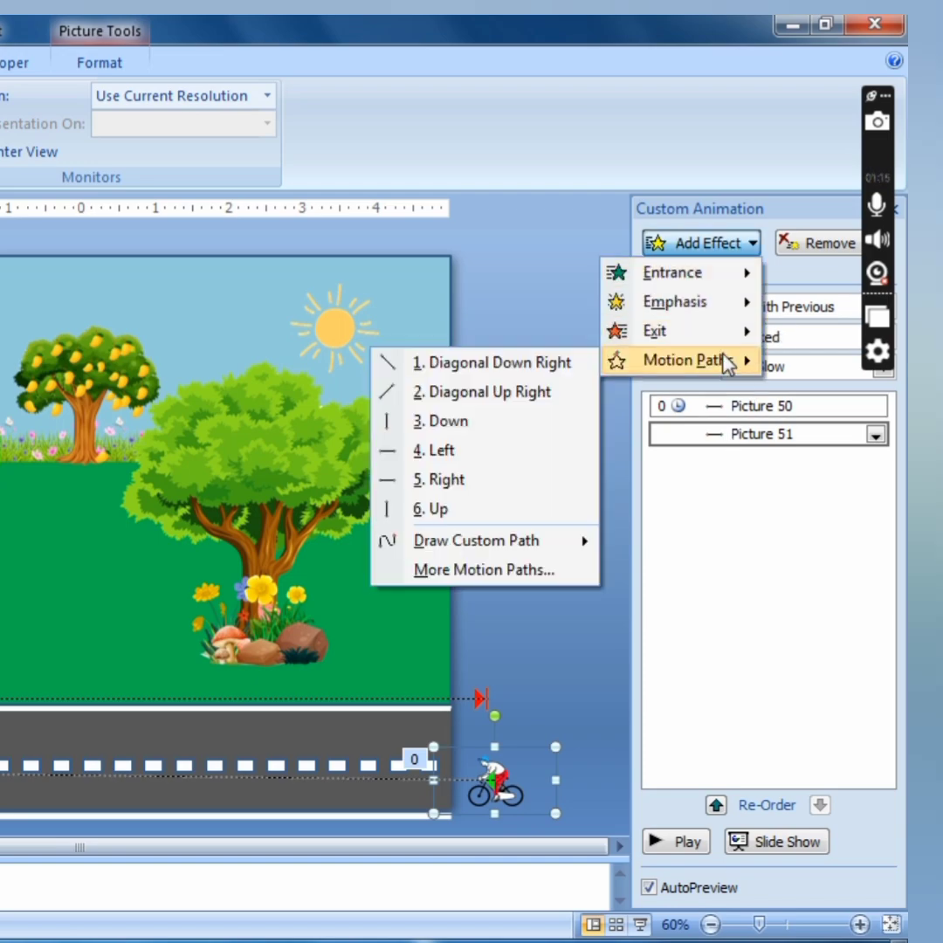
click(552, 454)
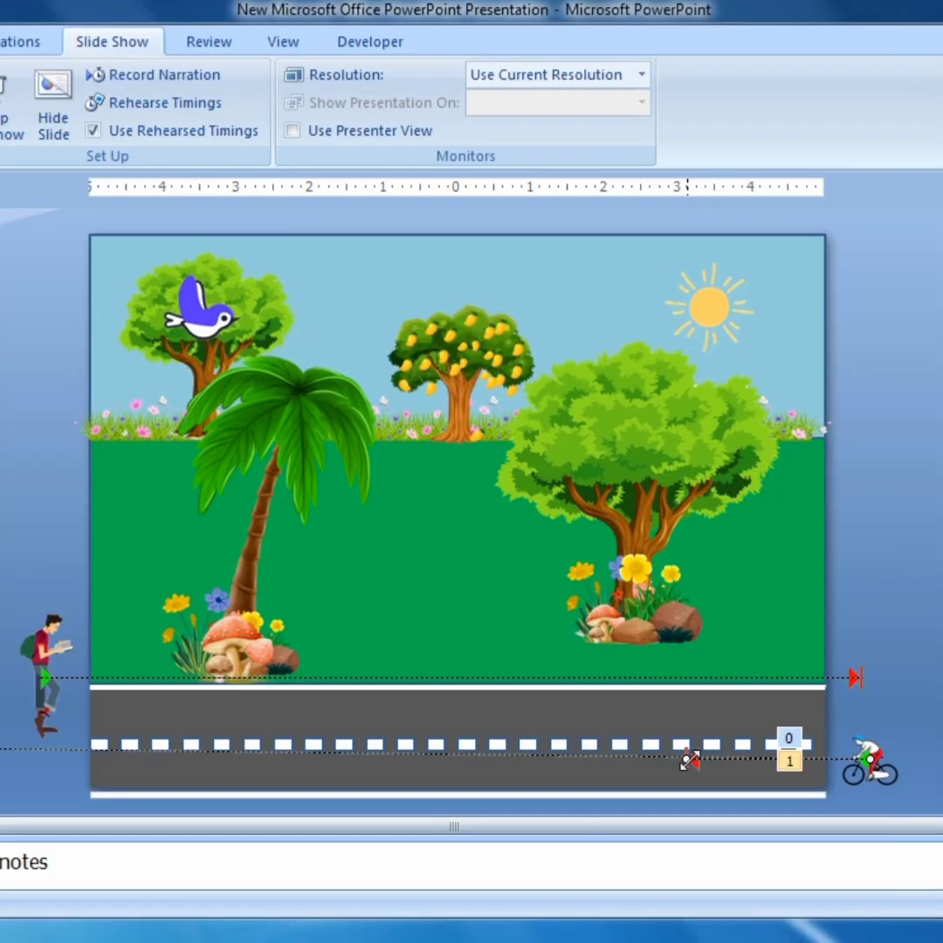
drag(689, 758, 61, 754)
drag(58, 754, 57, 756)
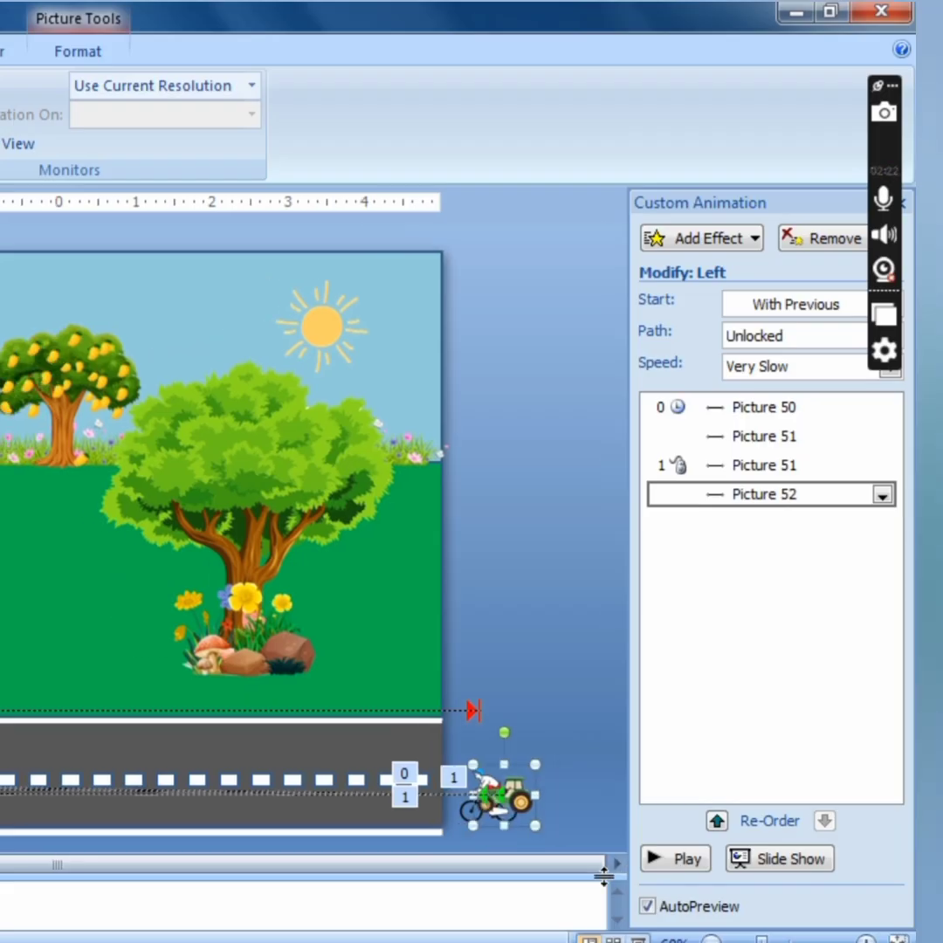
- Move the green tractor behind the cyclist and add a motion path running left along the road past the slide's edge
drag(526, 816, 552, 807)
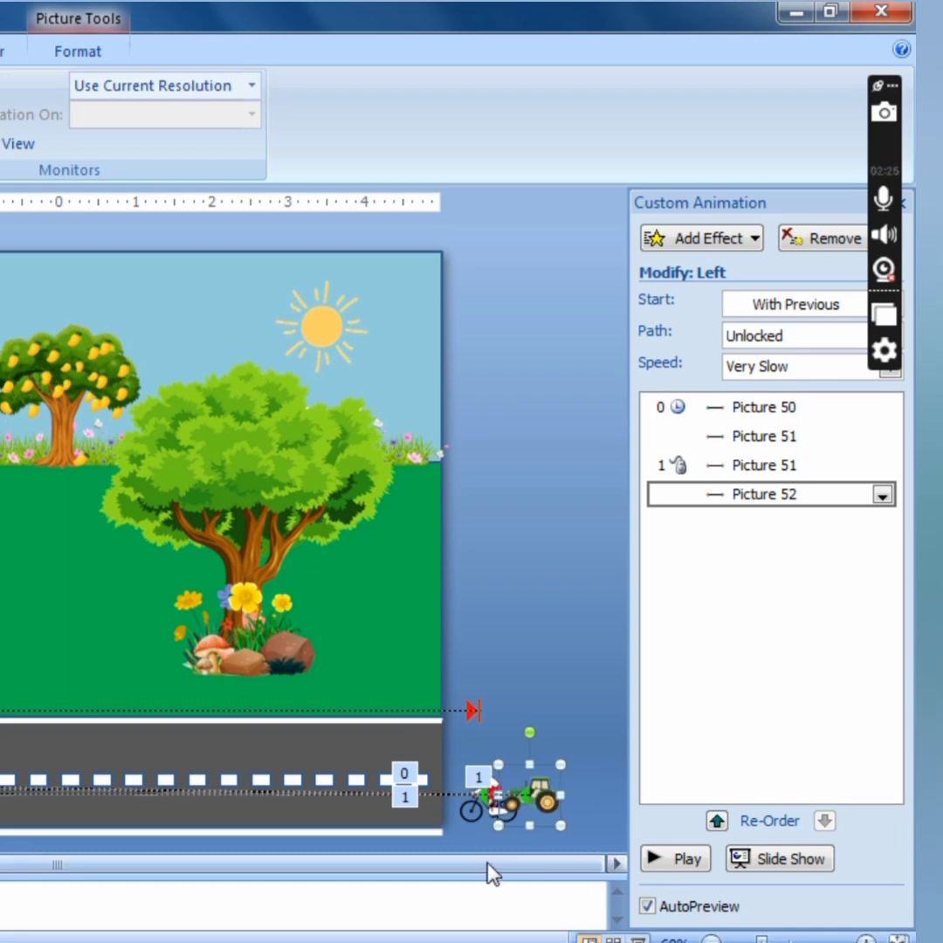
click(709, 238)
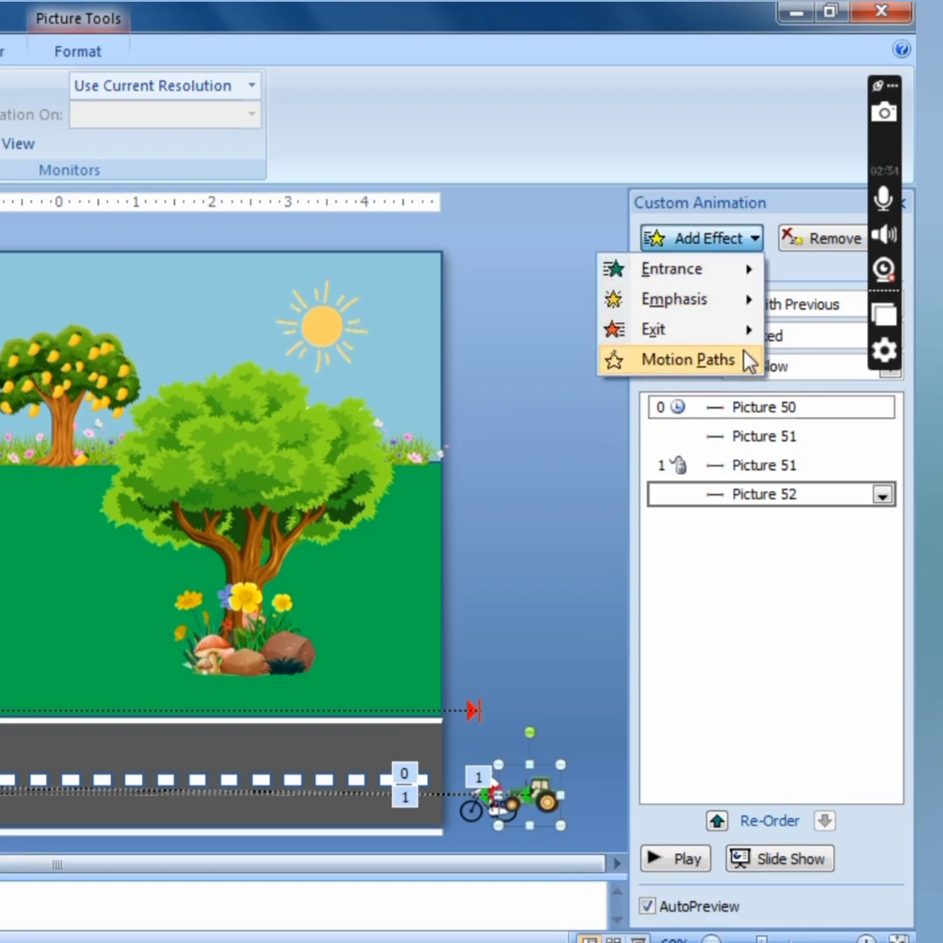
mouse_move(747, 358)
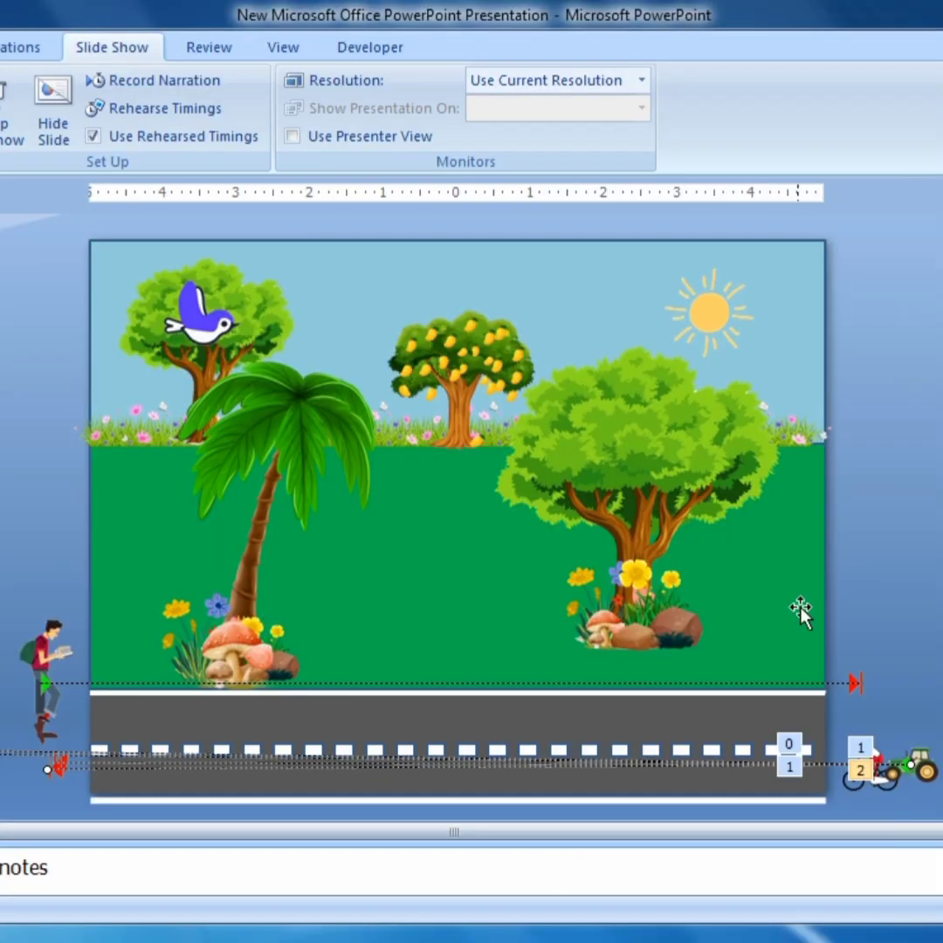